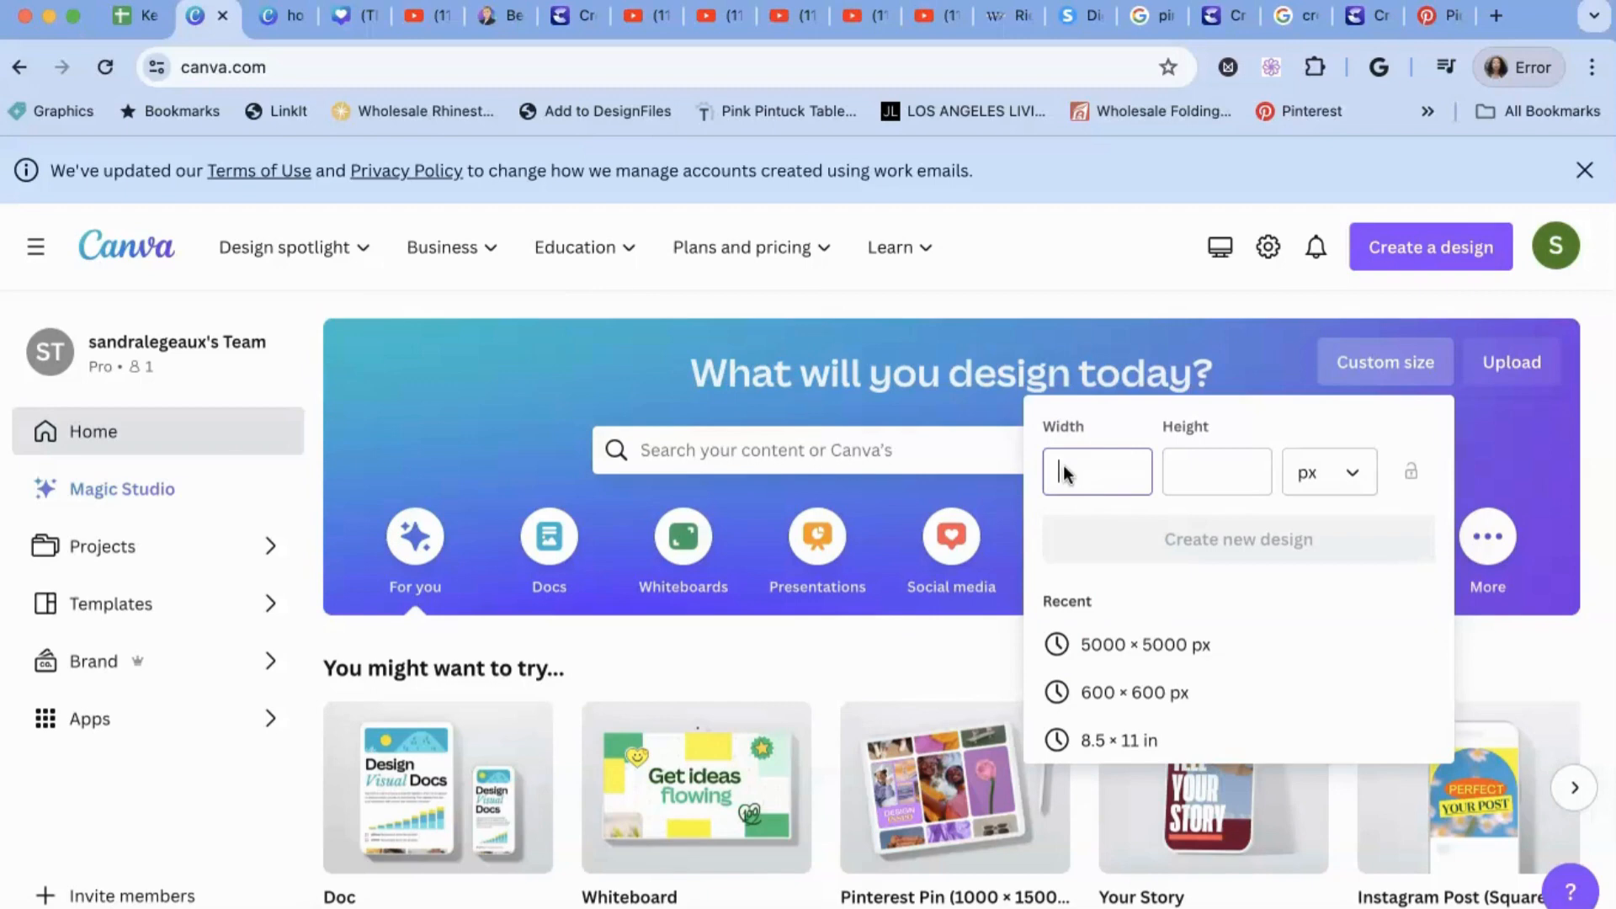
Create a new custom-size design 800 px wide and 450 px high
left_click(1064, 467)
type("800")
left_click(1196, 477)
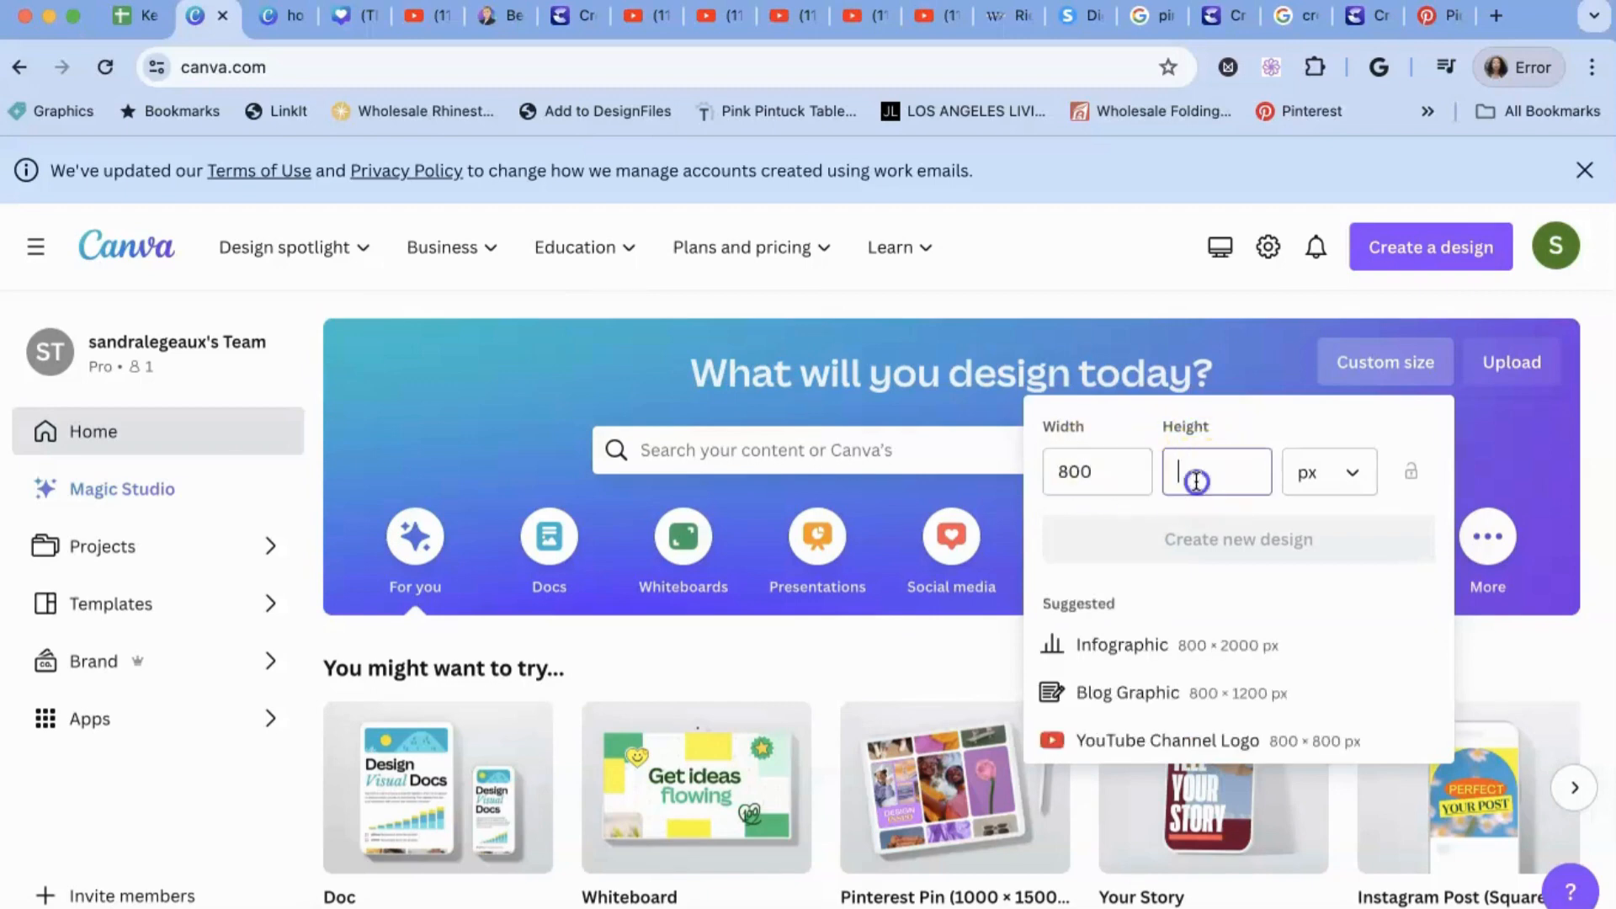
type("450")
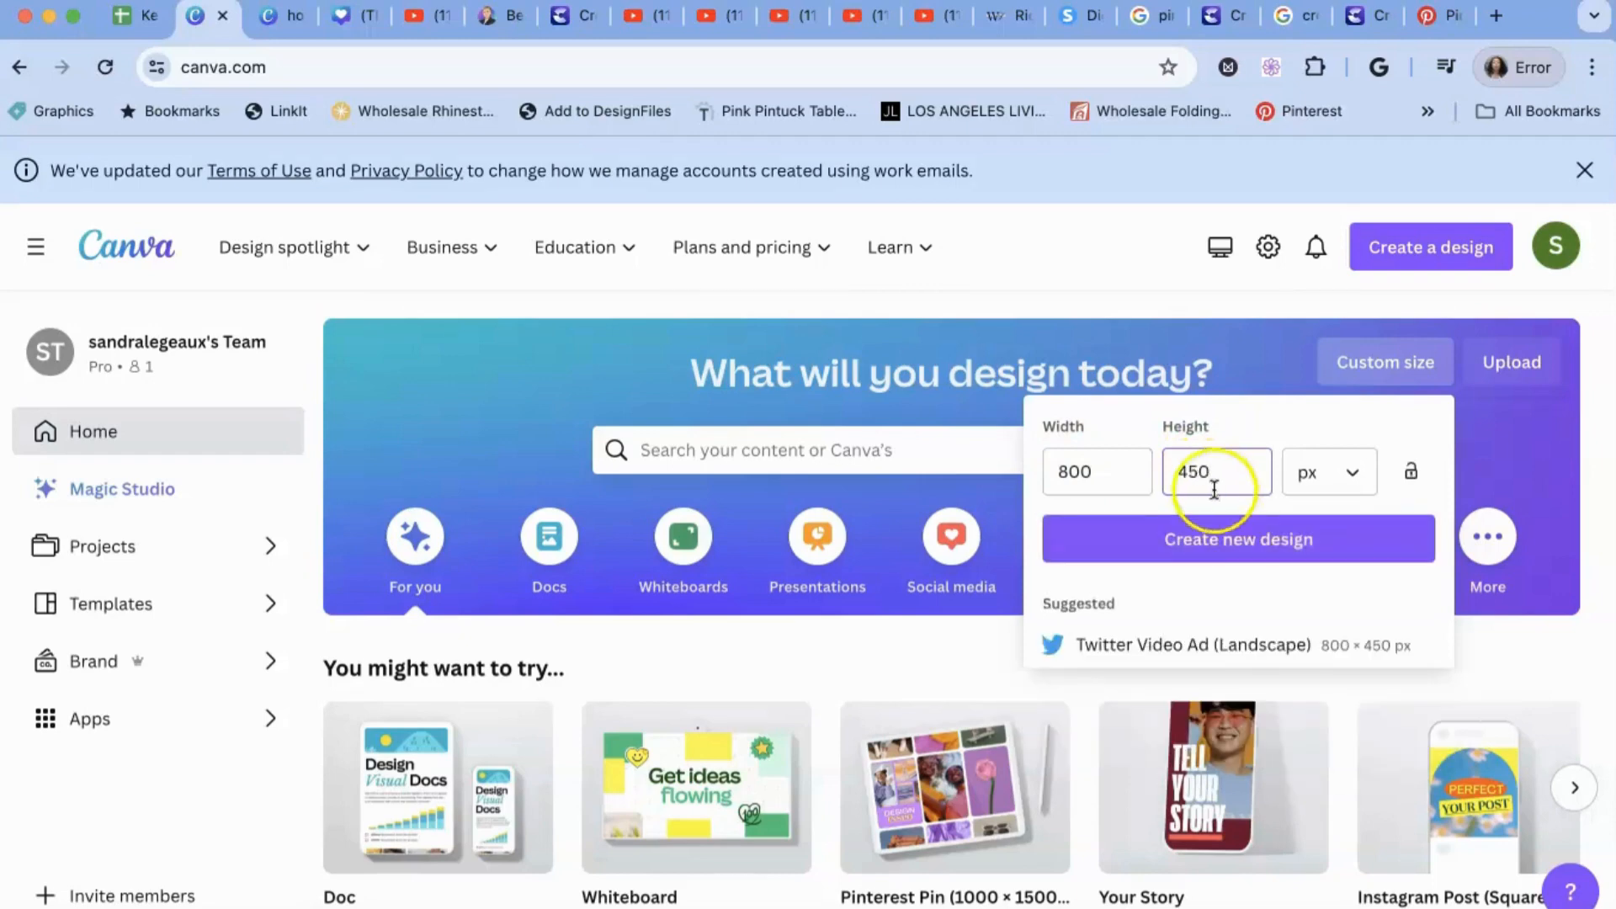
left_click(1223, 548)
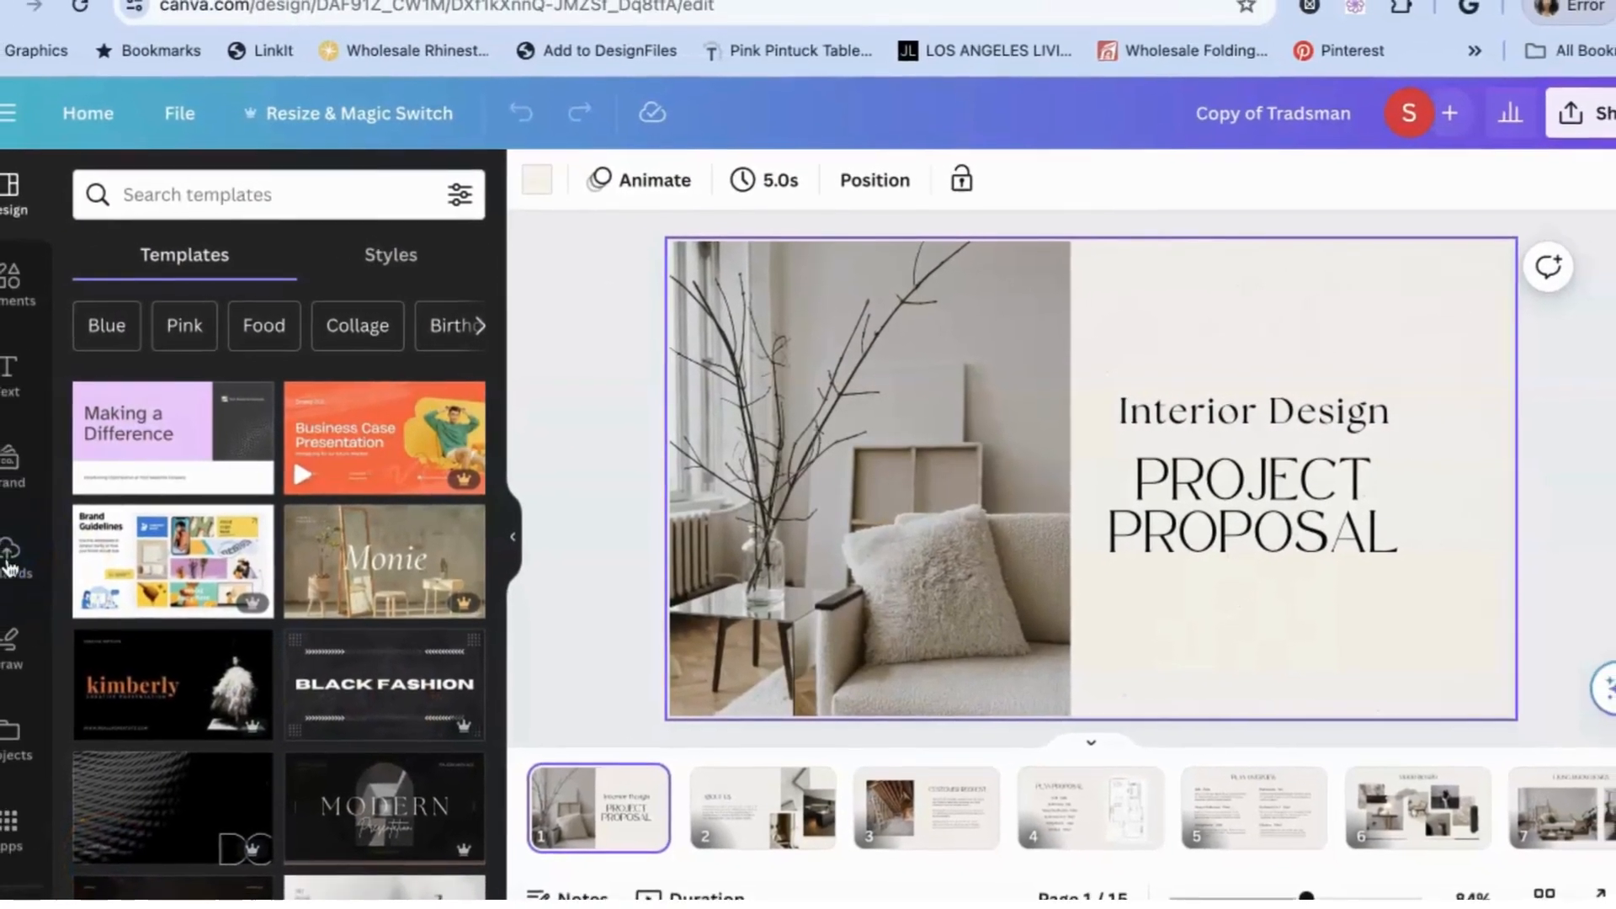
Add the uploaded overhead photo of a laptop desk to page 1 and delete the template's living room photo
left_click(9, 557)
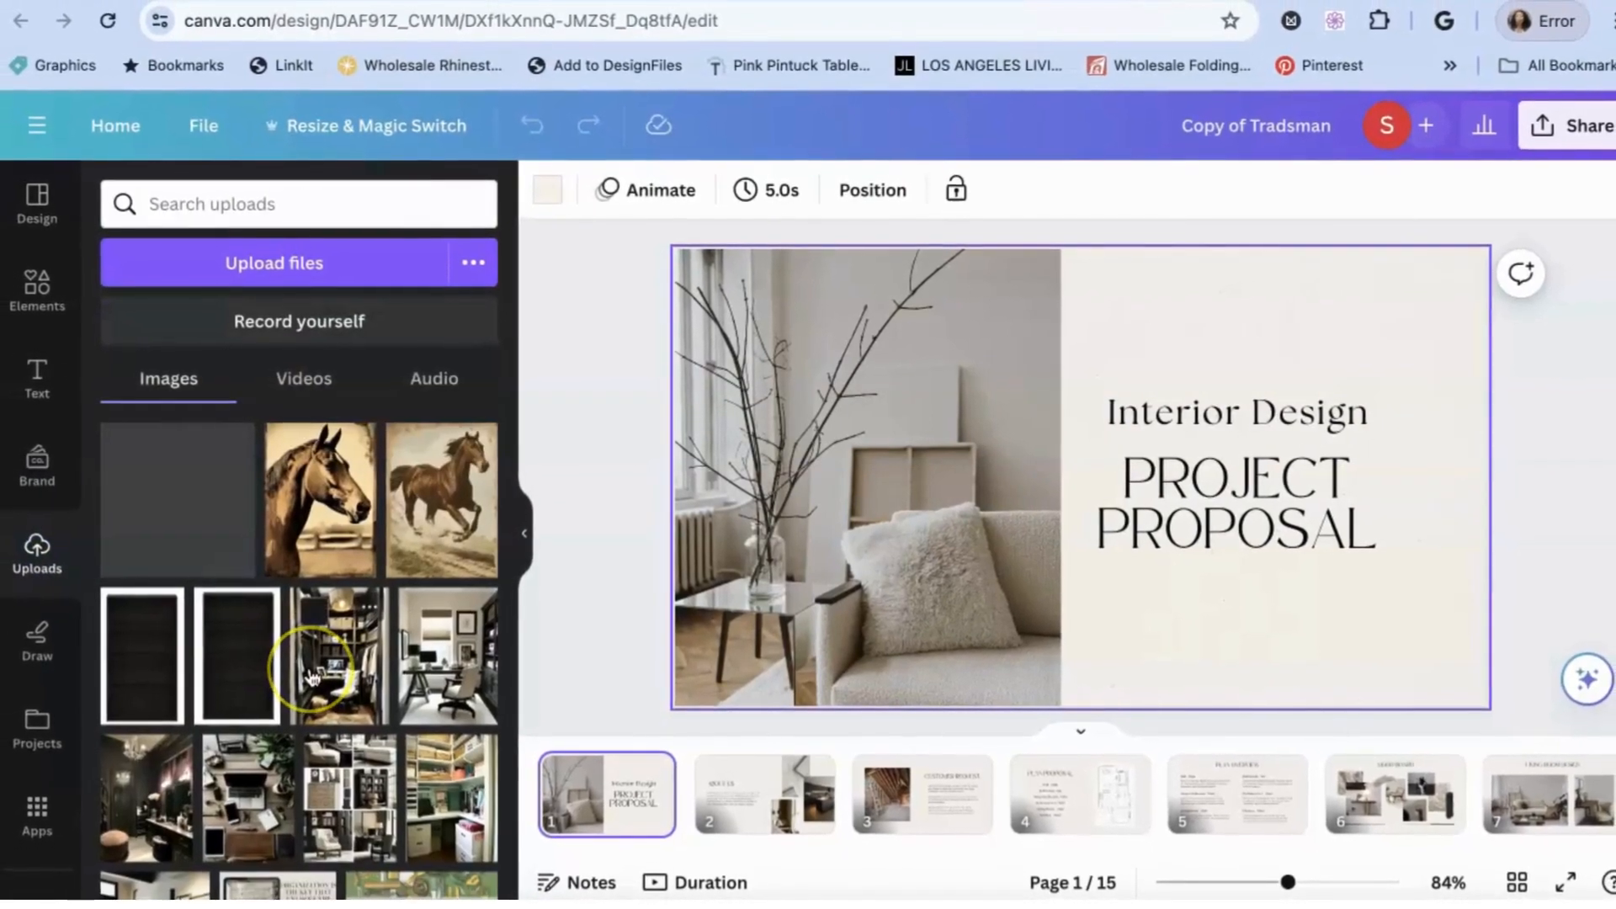
scroll(311, 673, "down", 2)
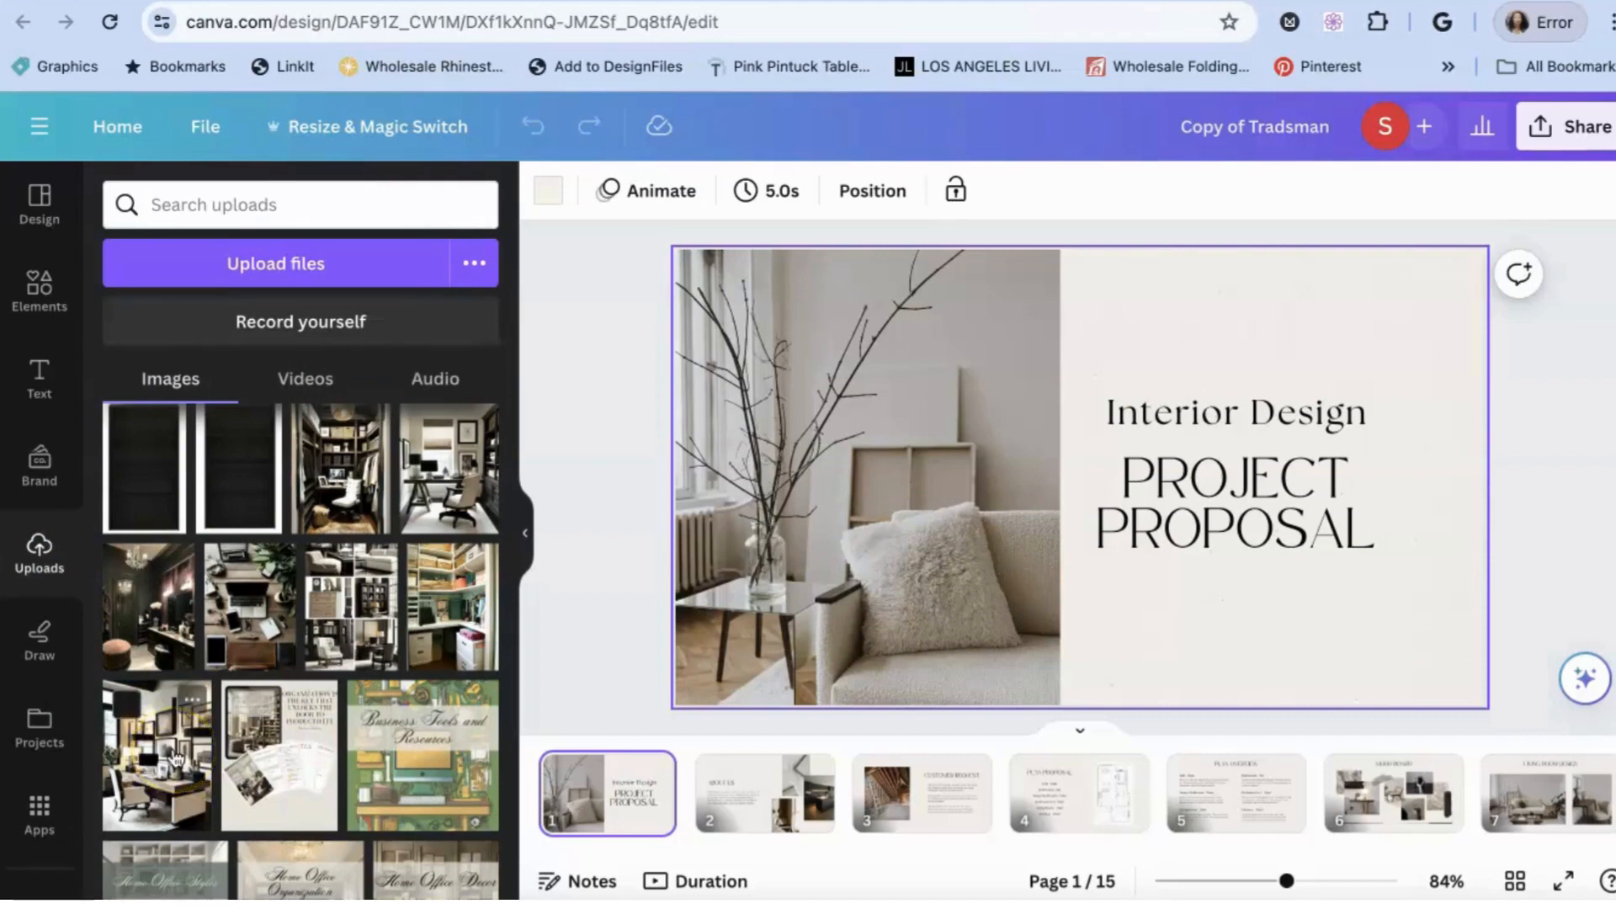
left_click(254, 606)
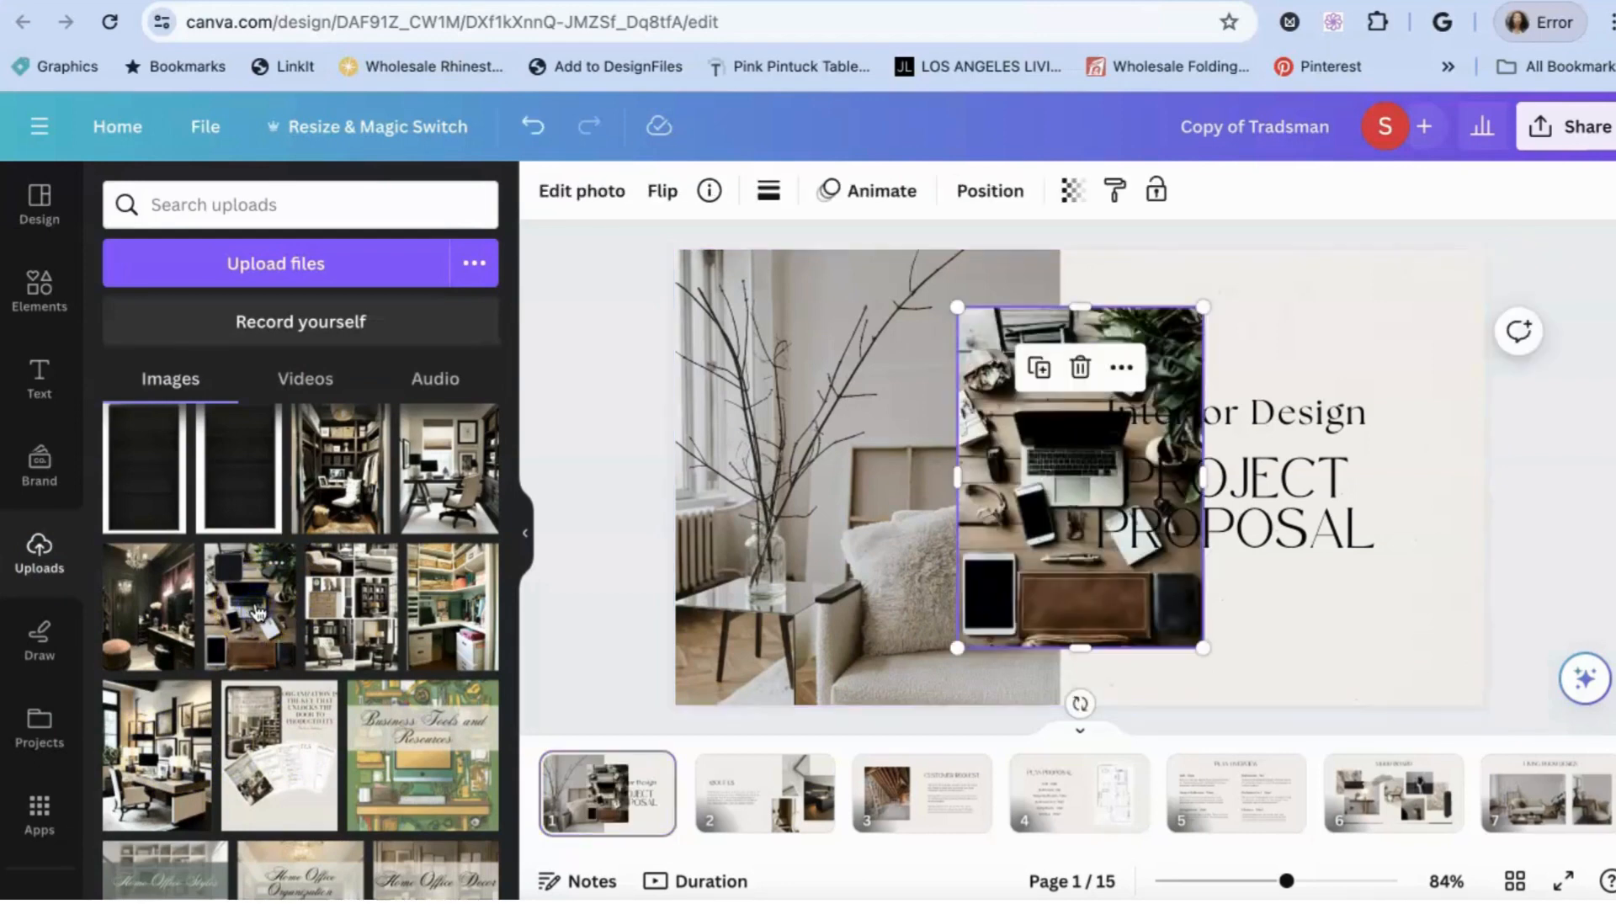
left_click(867, 553)
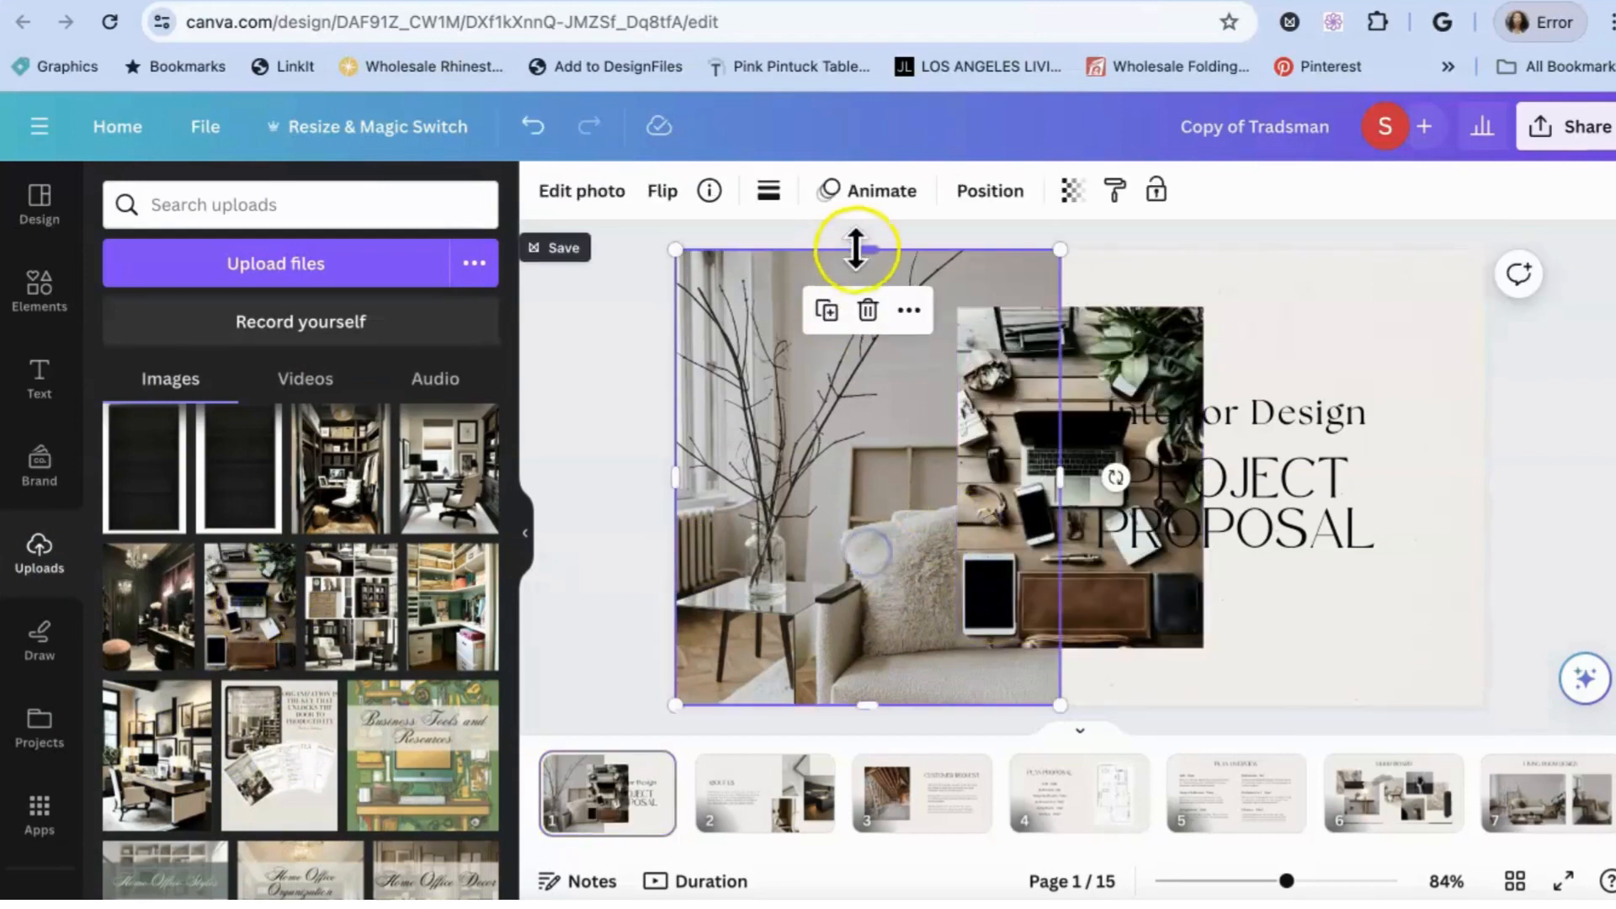
left_click(867, 311)
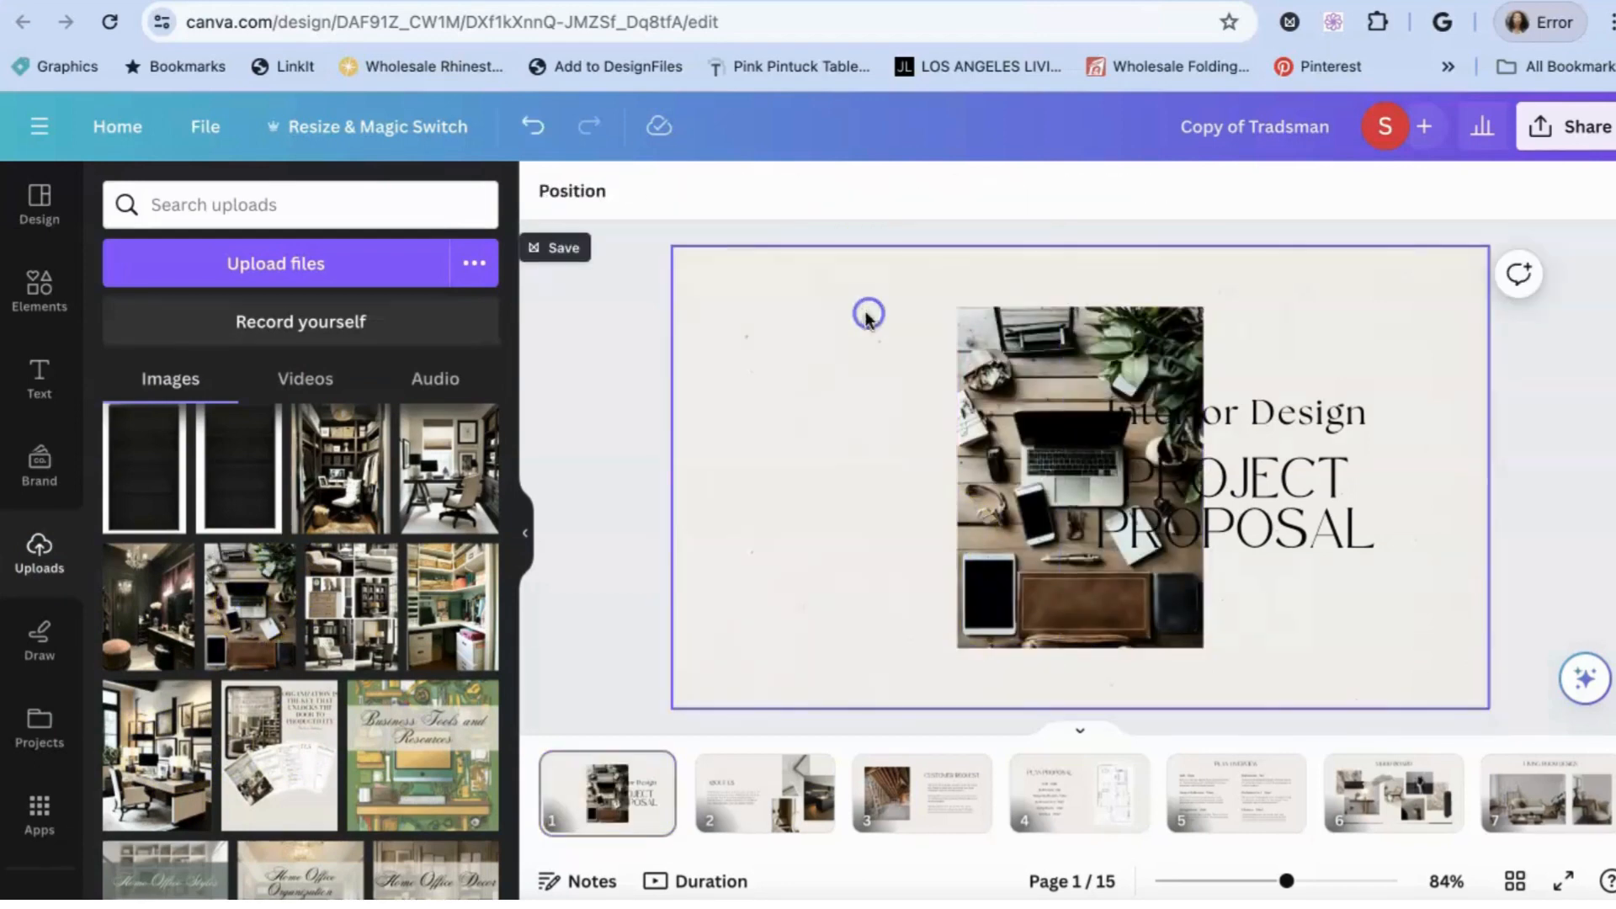
Move the desk photo to the page's upper-left corner and enlarge it to fill the area beside the title text
left_click(1059, 524)
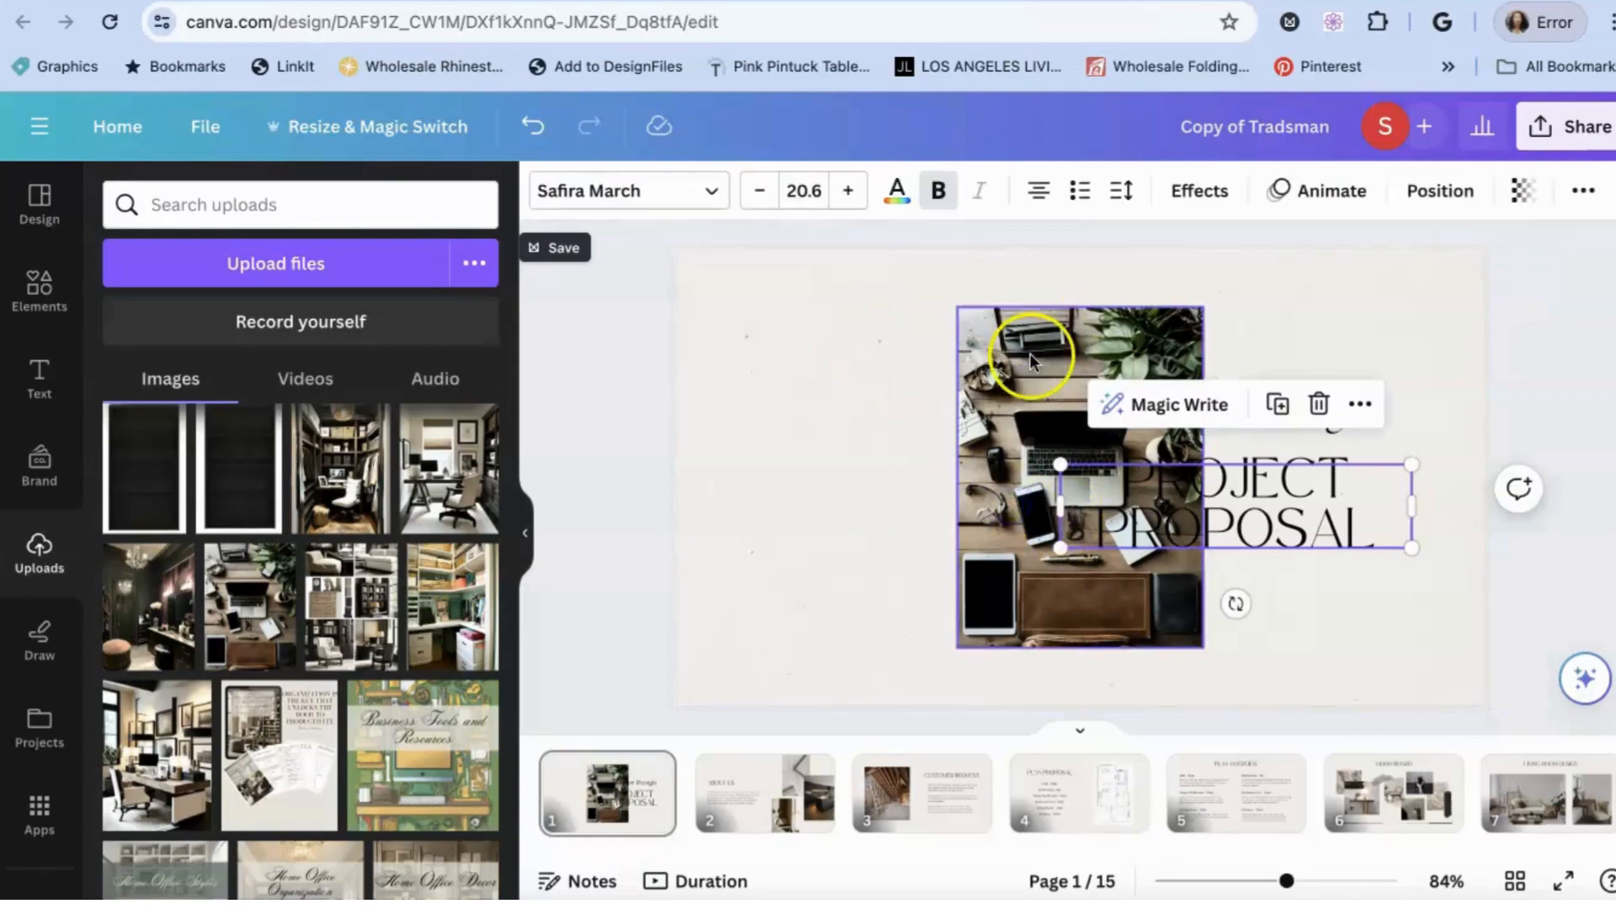
left_click_drag(1031, 357, 749, 300)
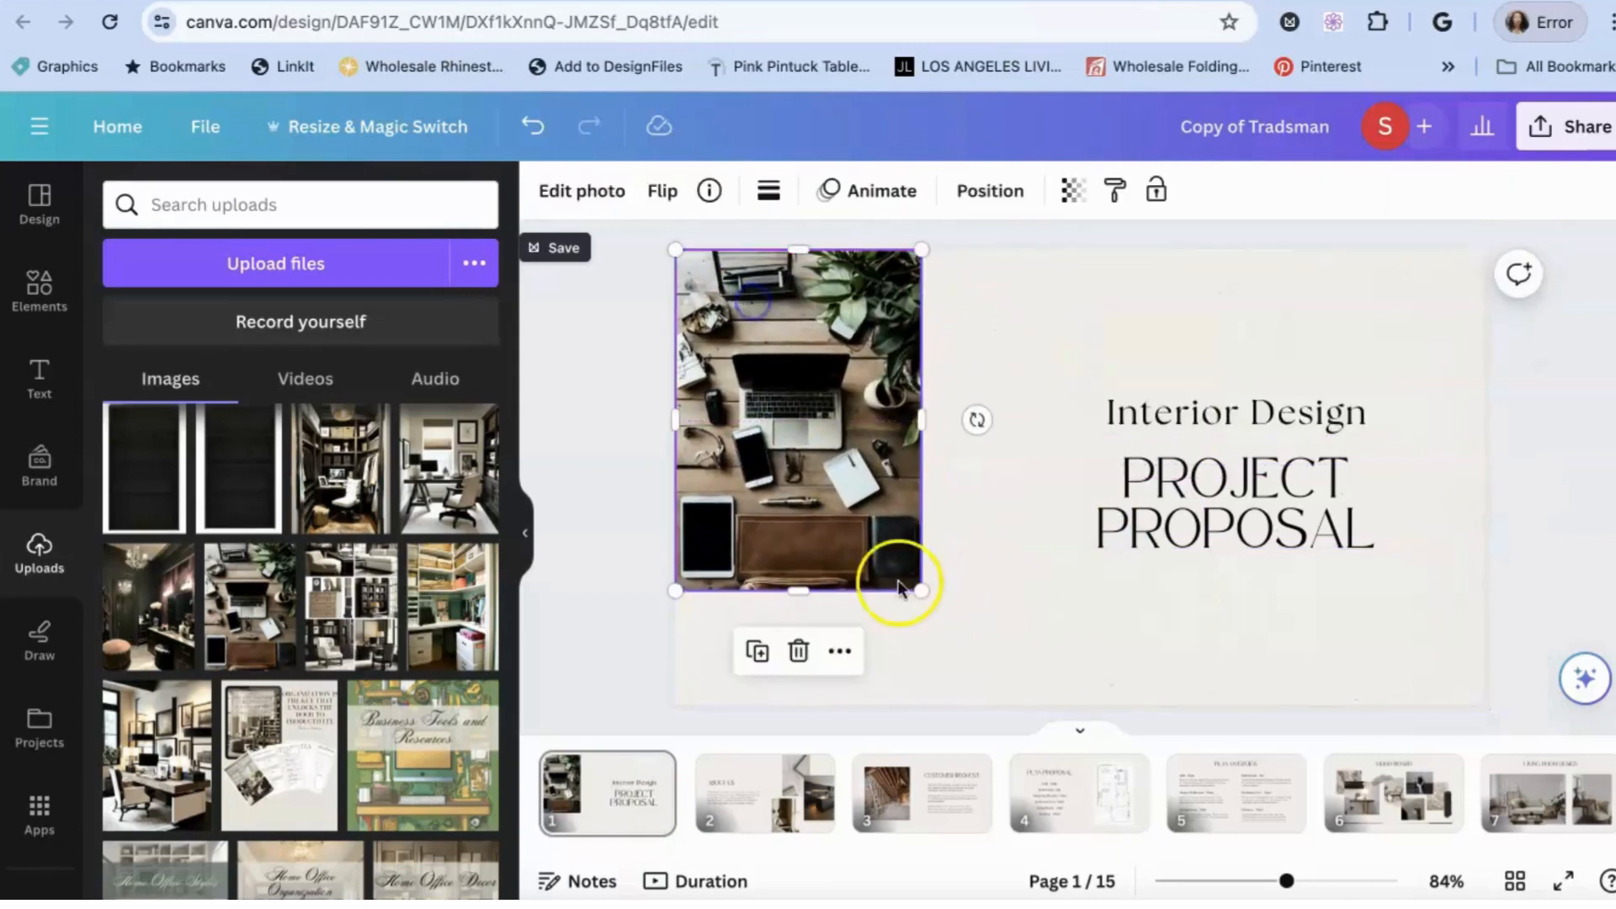
left_click_drag(921, 590, 1057, 654)
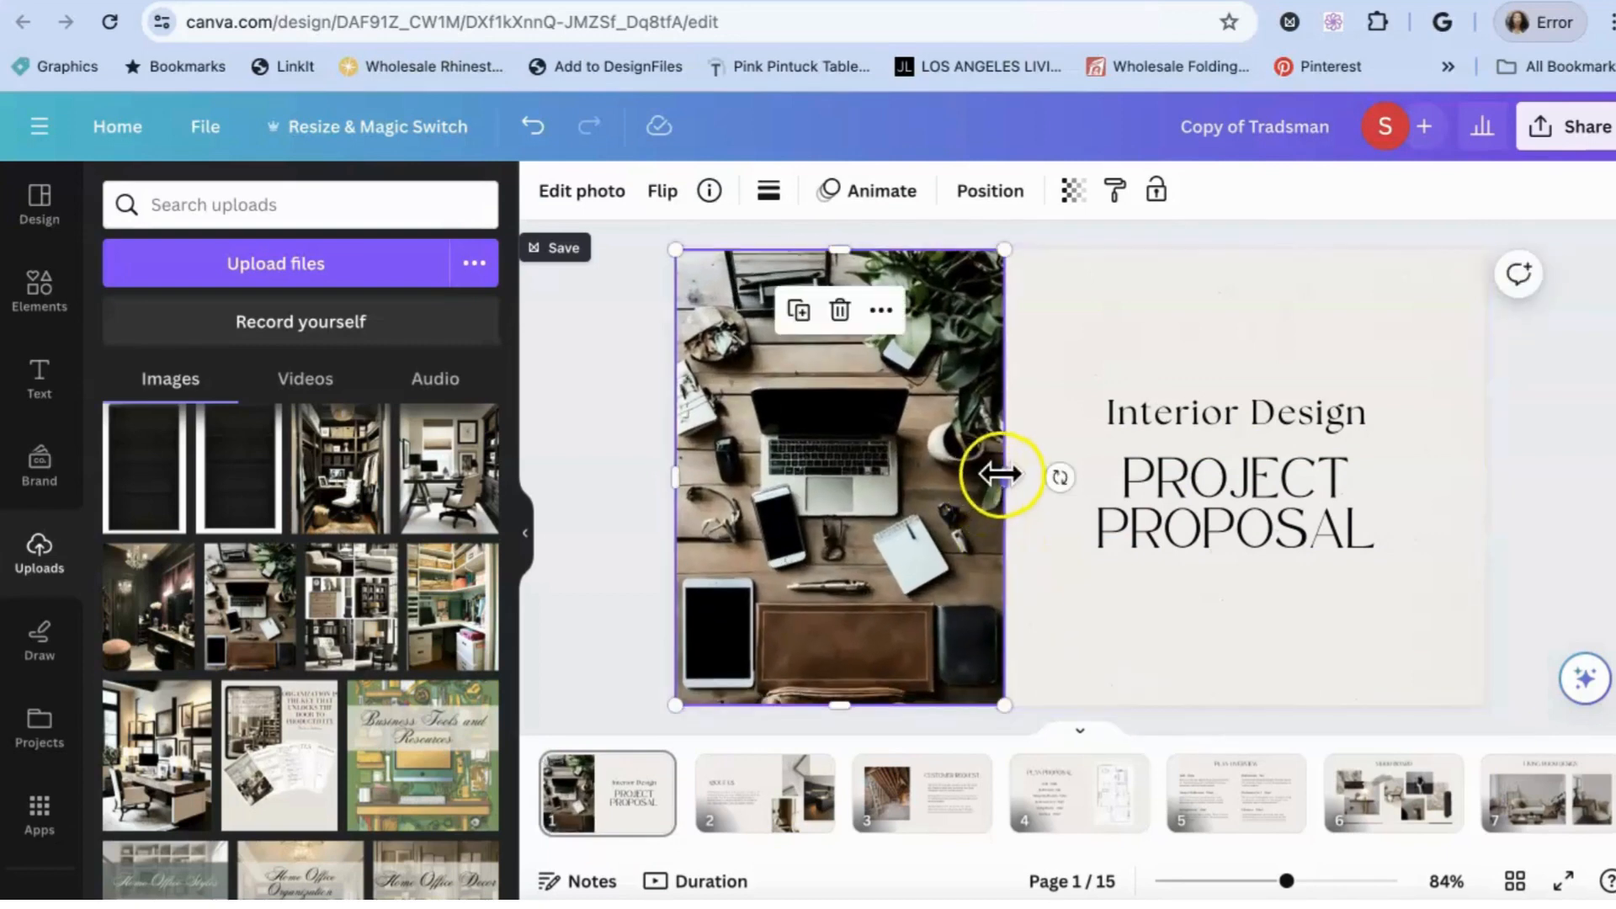
left_click_drag(1010, 472, 1060, 491)
left_click(1125, 606)
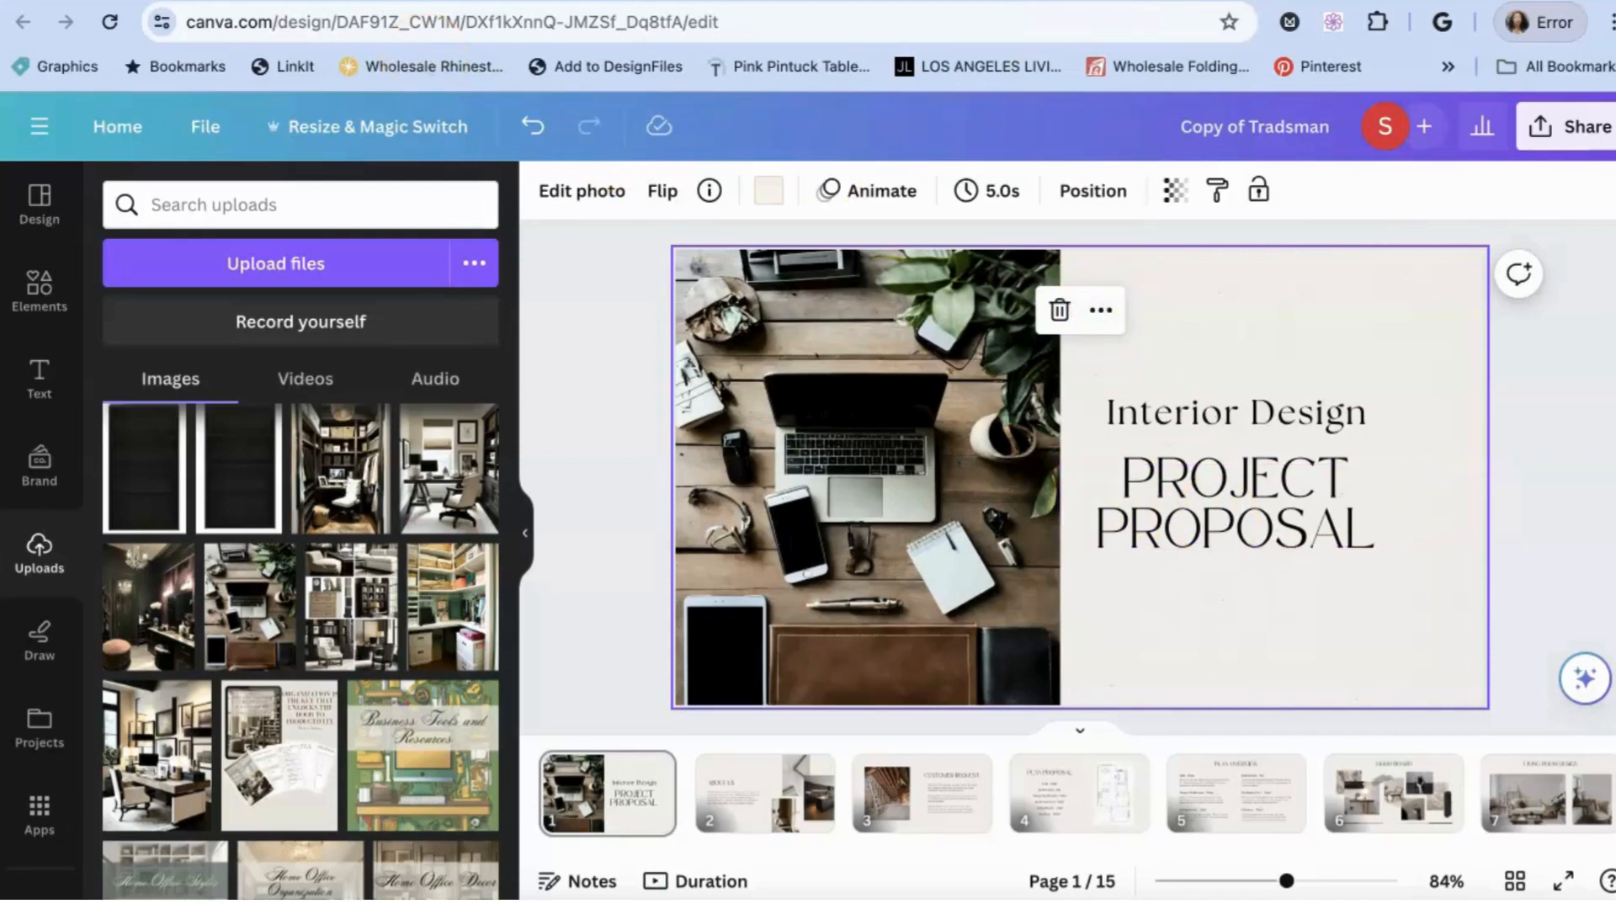
Bring the statement starting "Empowering woman who want to retire early" from the Google Docs document "Competition Stalking" into the ChatGPT prompt
left_click(253, 2)
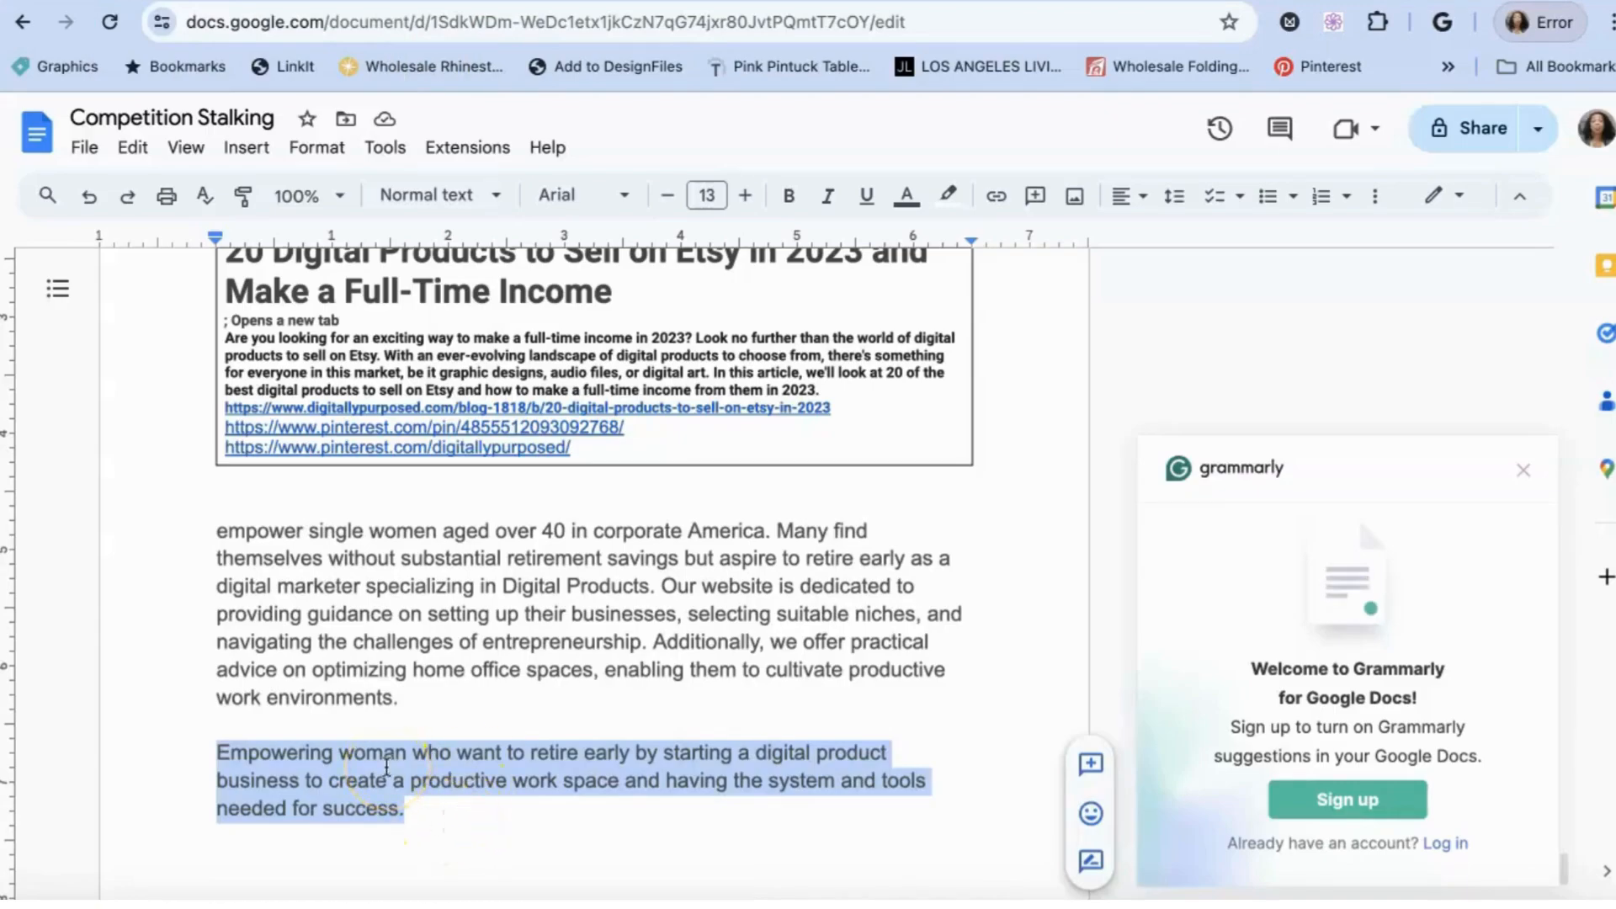
left_click(1396, 2)
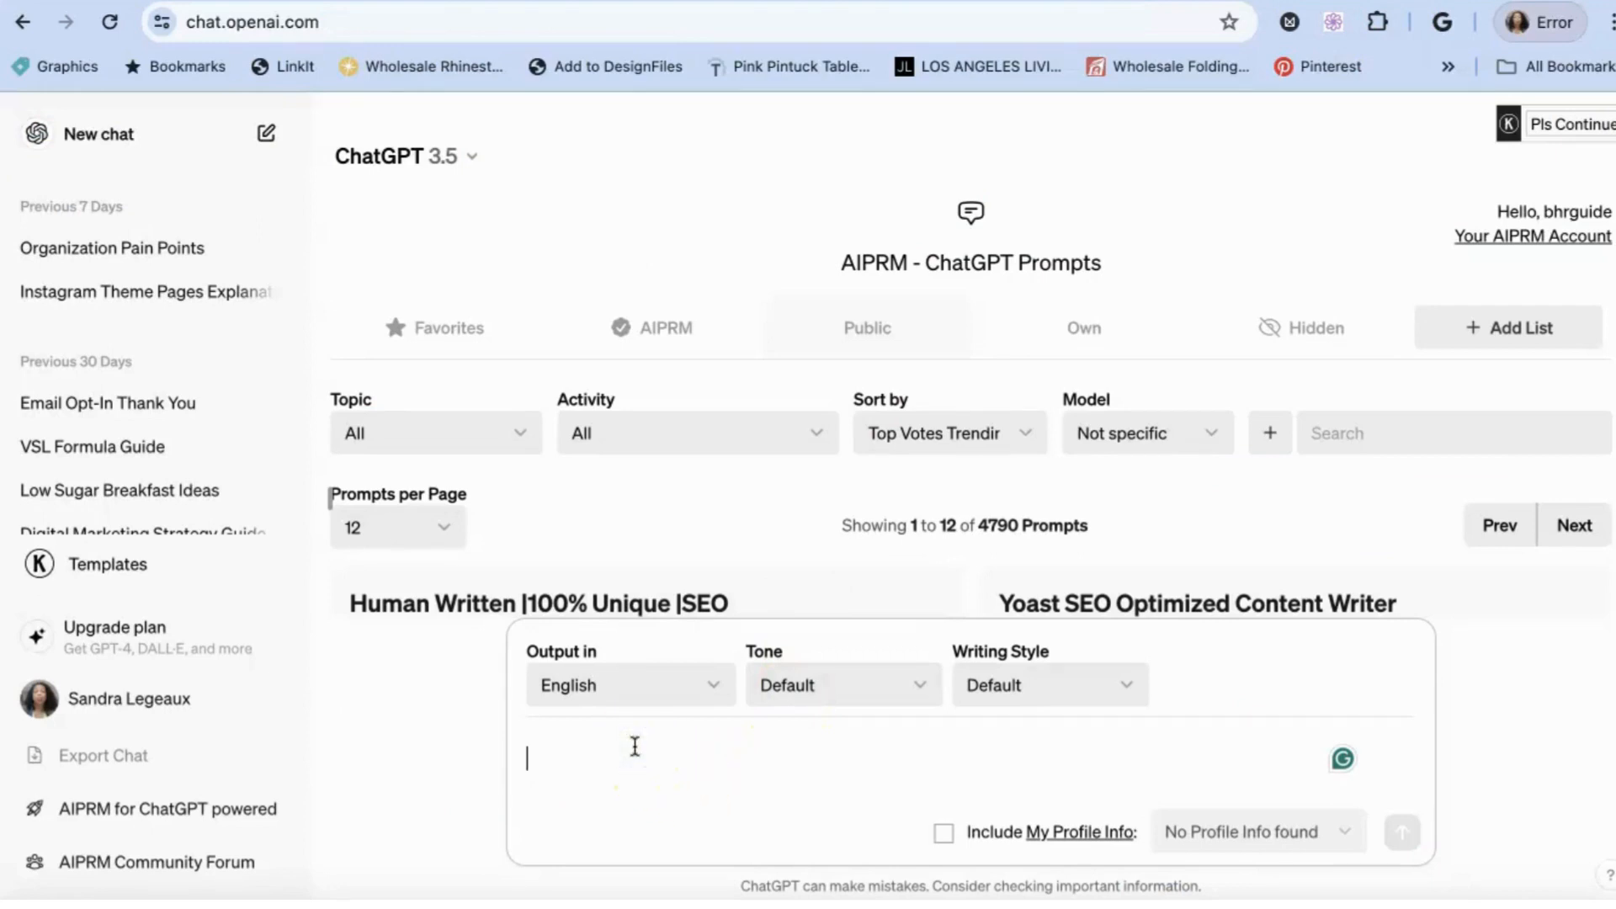
type("Empowering woman who want to retire early by starting a digital product business to create a productive work space and having the system and tools needed for success.")
Put "Please re-write this statement in a more Hook type statement:" before the pasted statement and submit the prompt
left_click(528, 726)
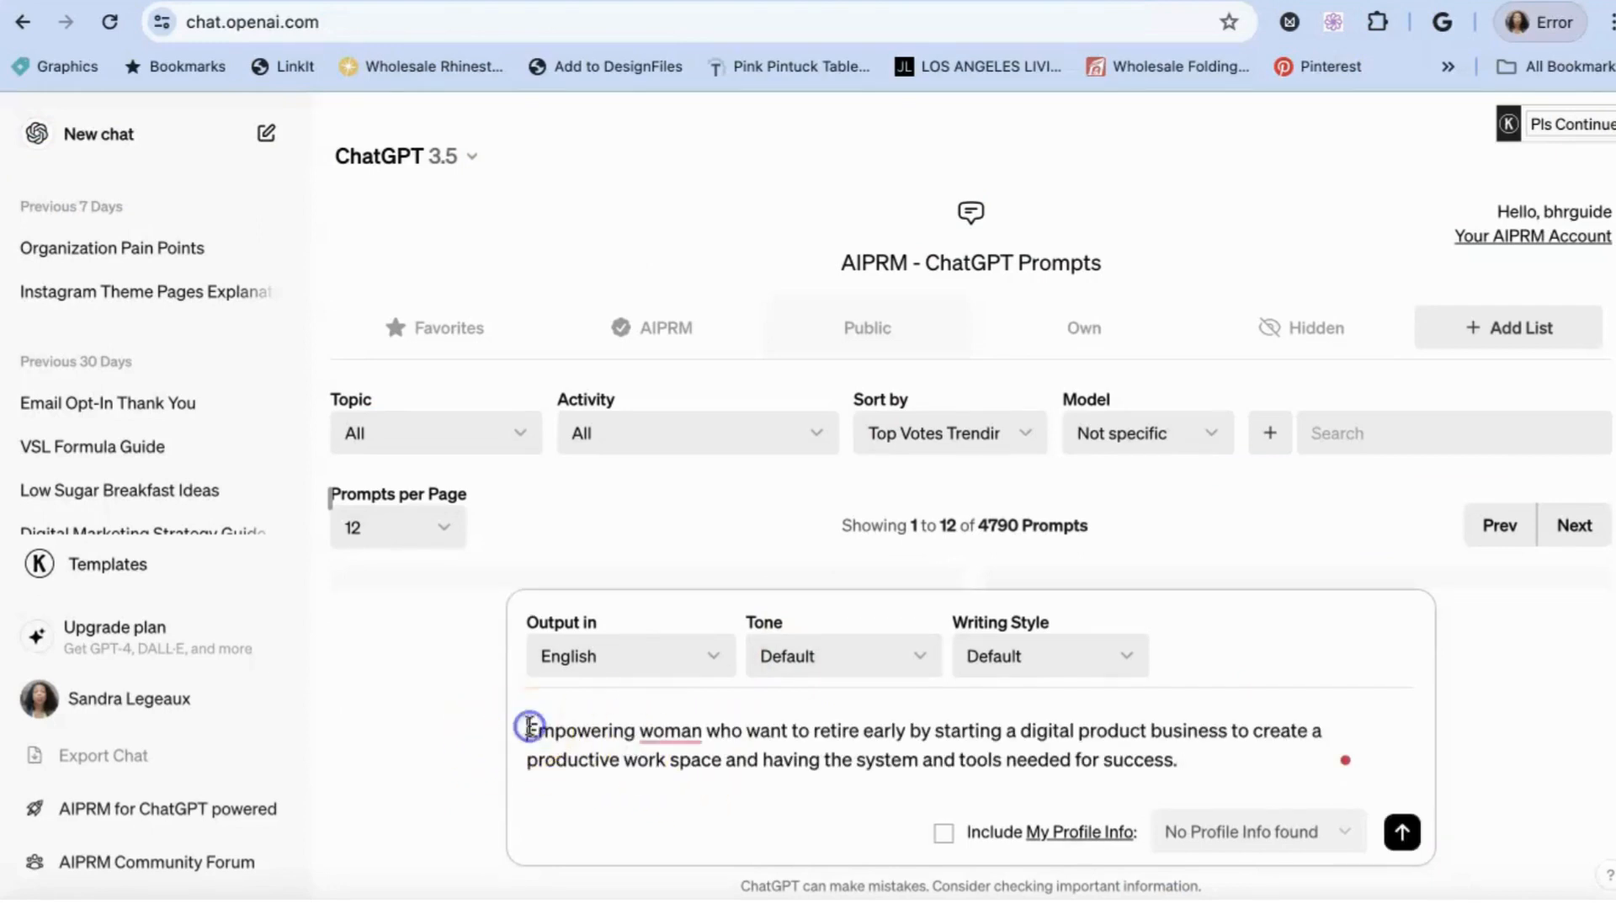
type("Please ")
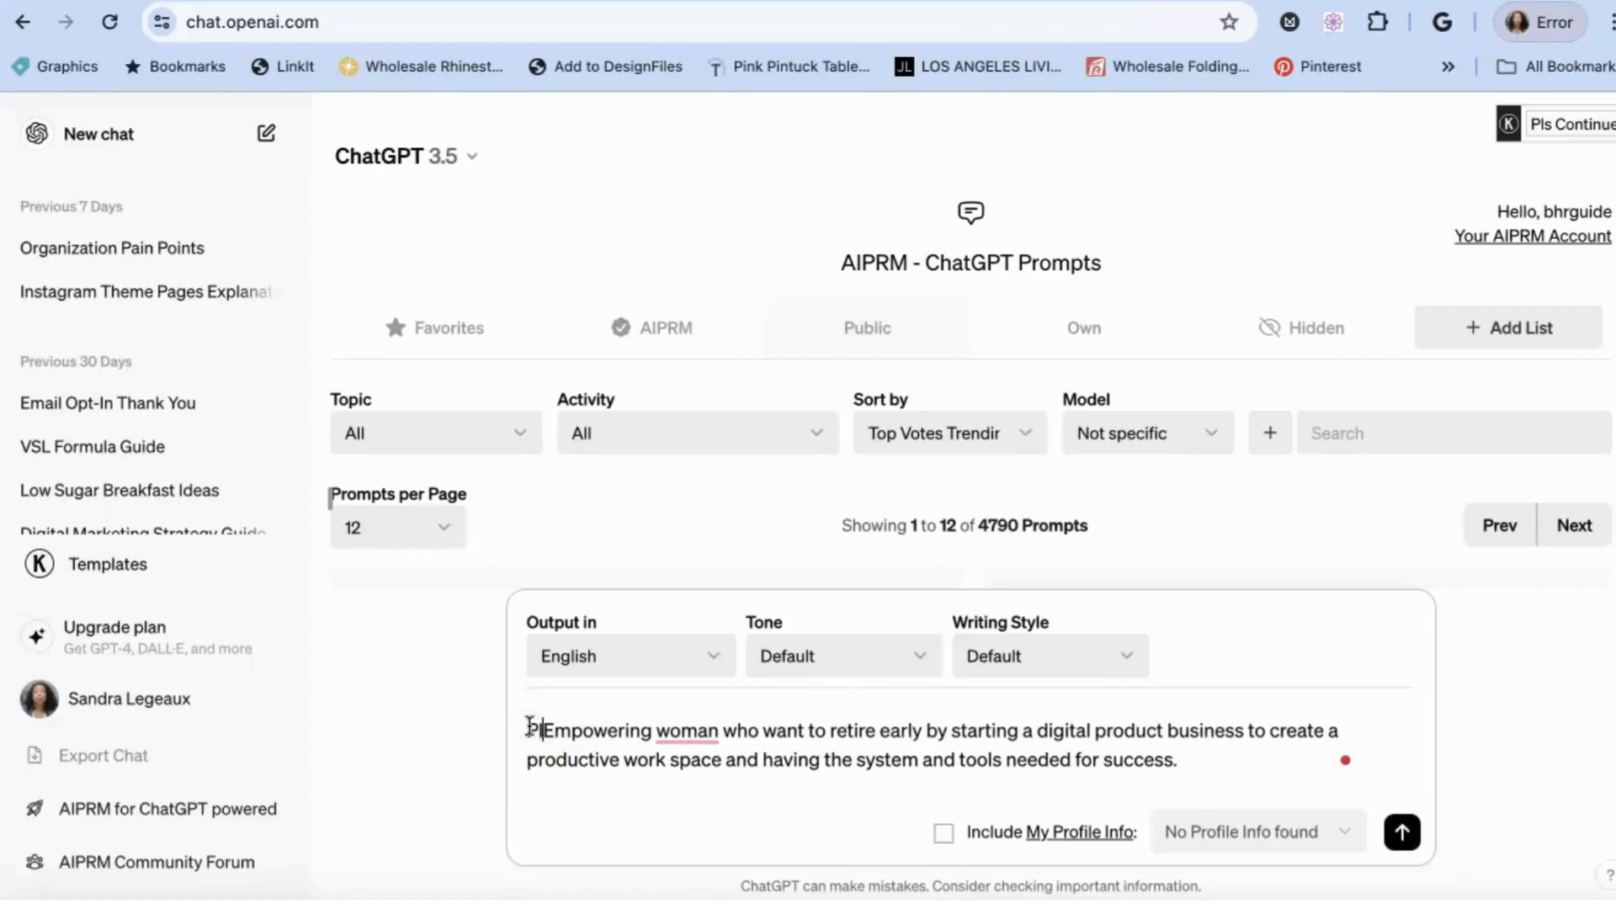
type("r")
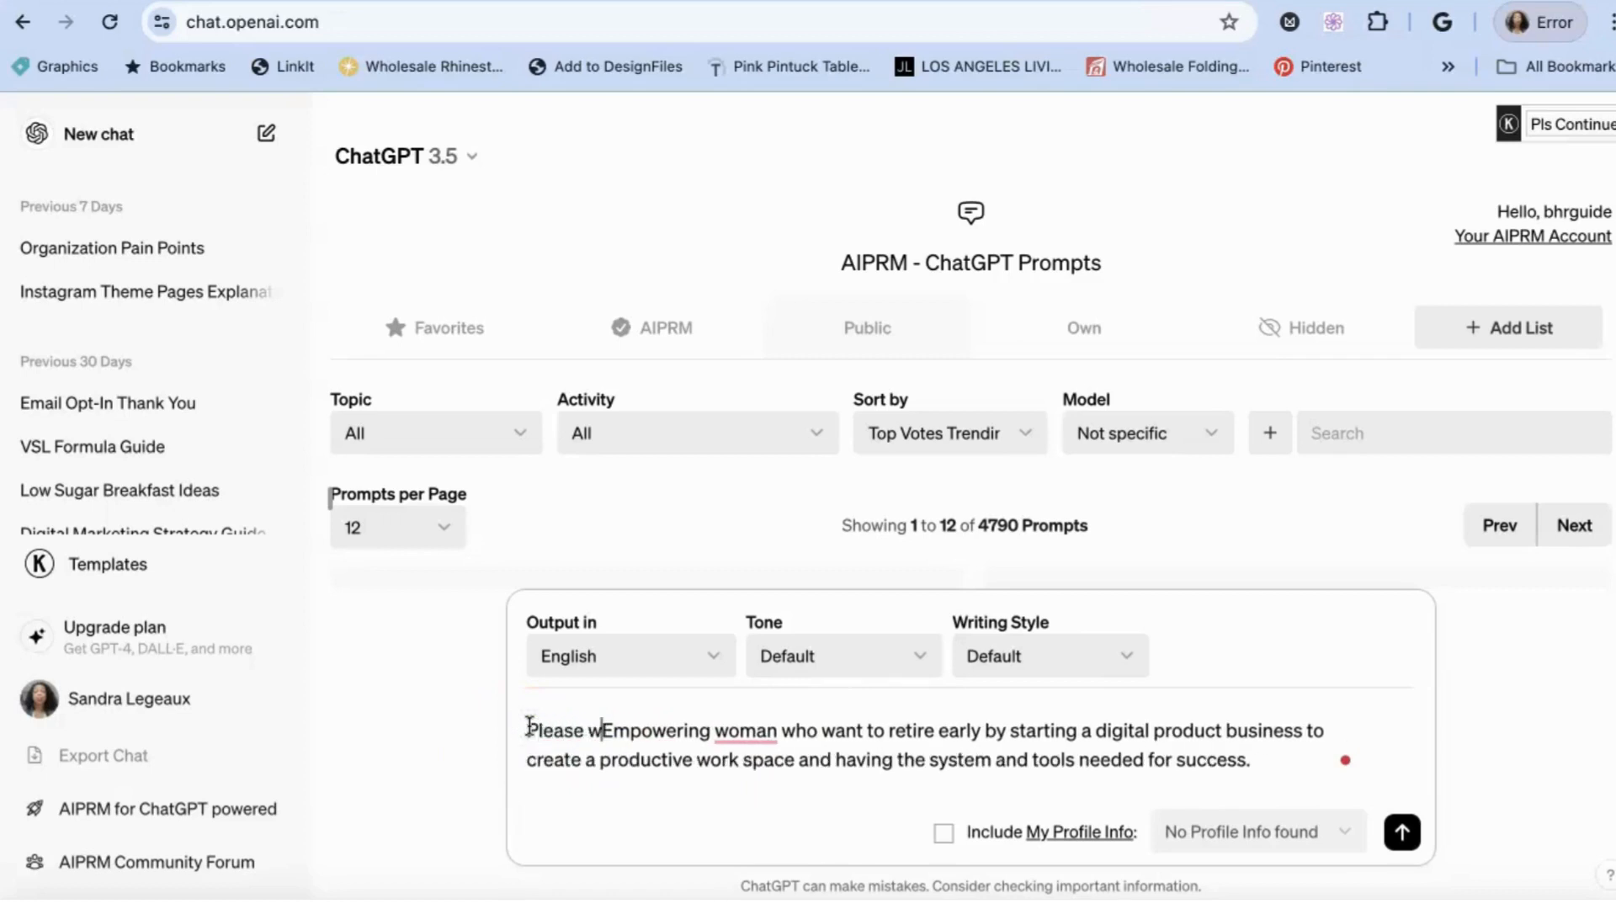
key("BackSpace")
type("re-write this ")
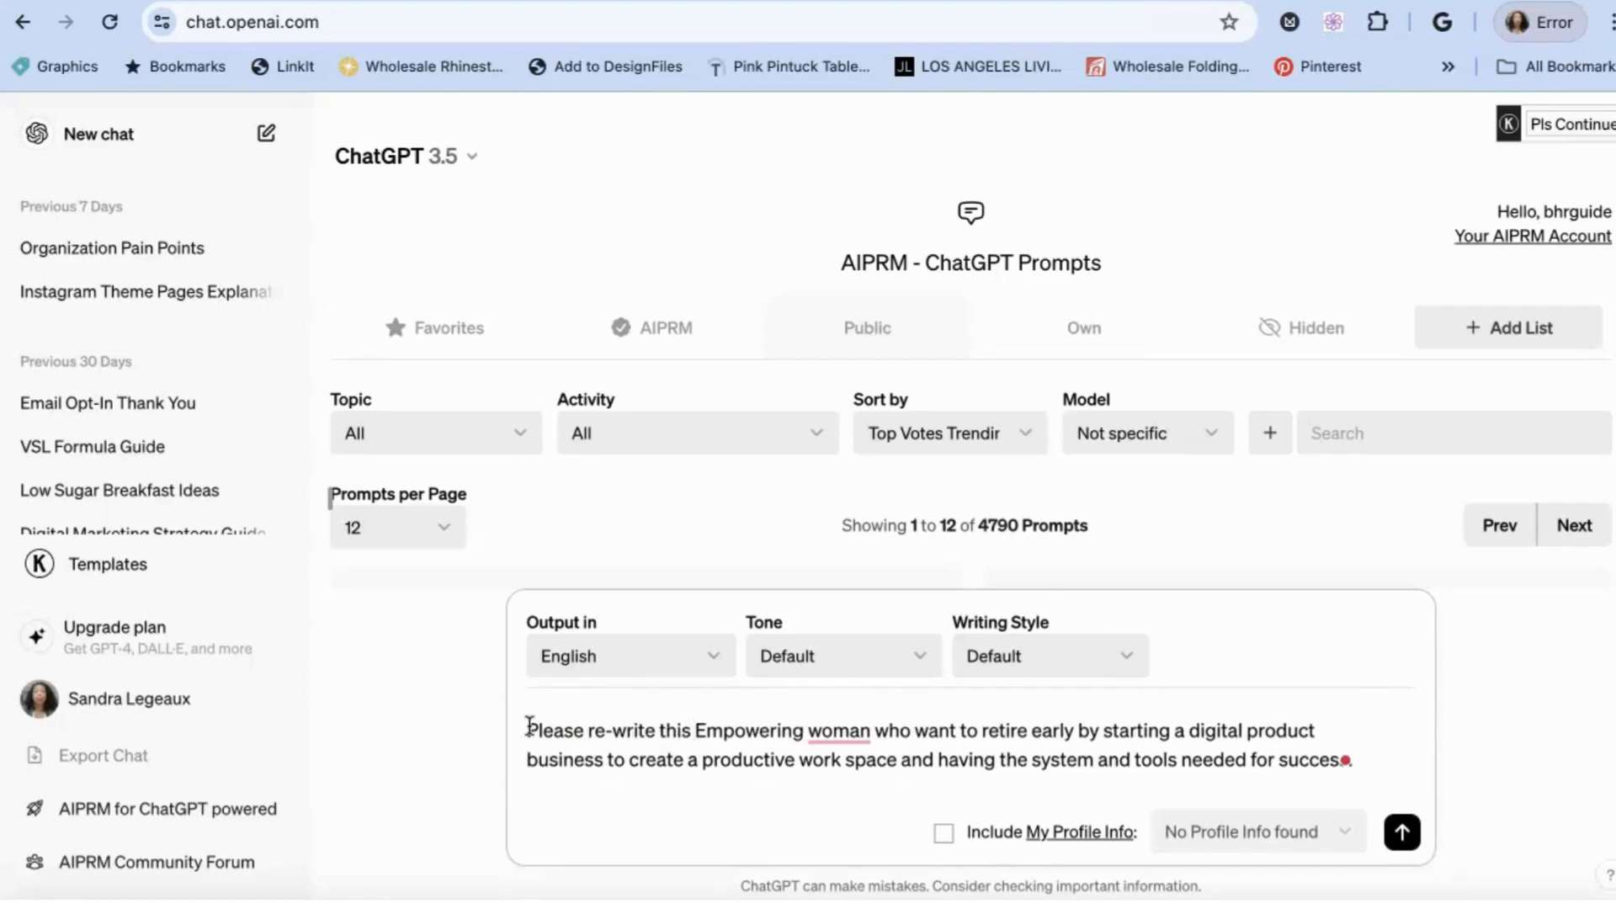
type("state")
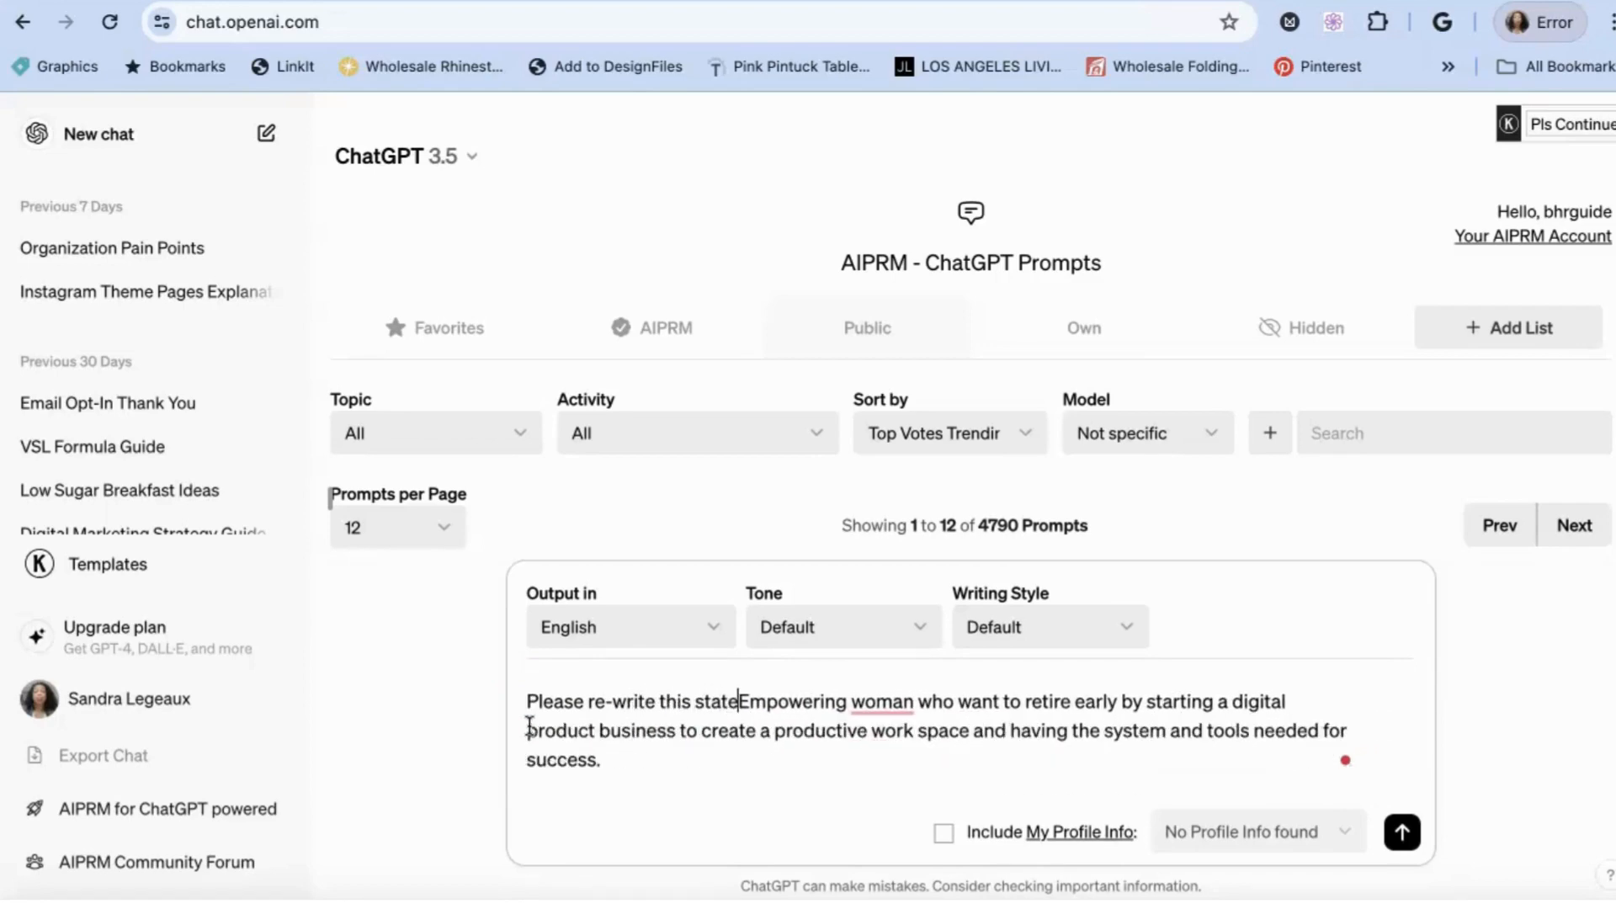
type("ment ")
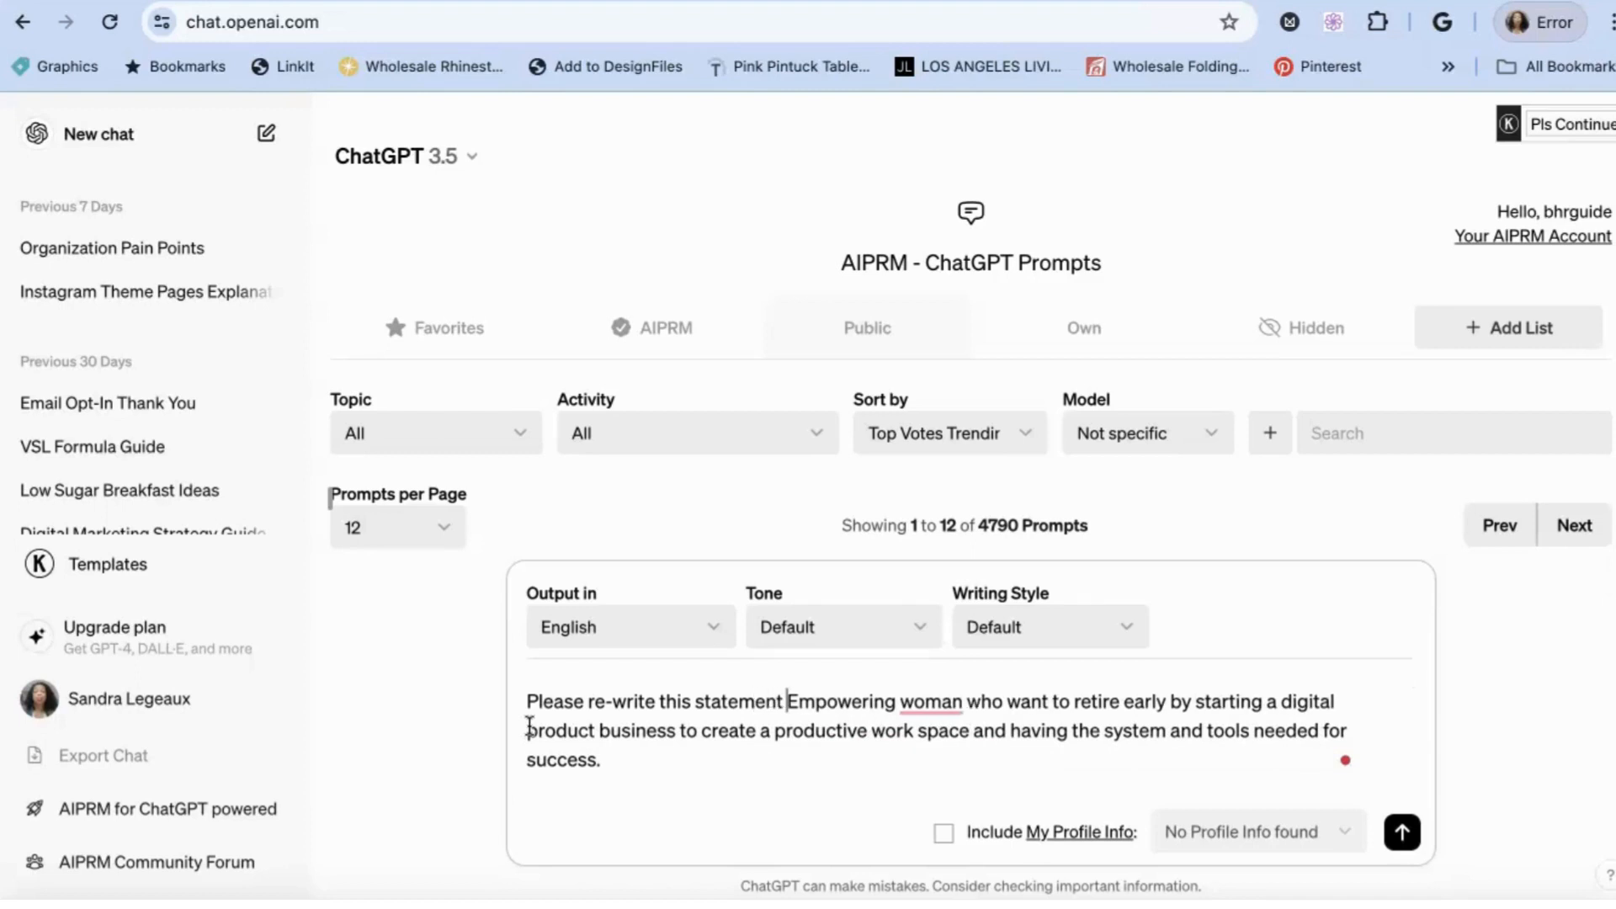
type("in a more")
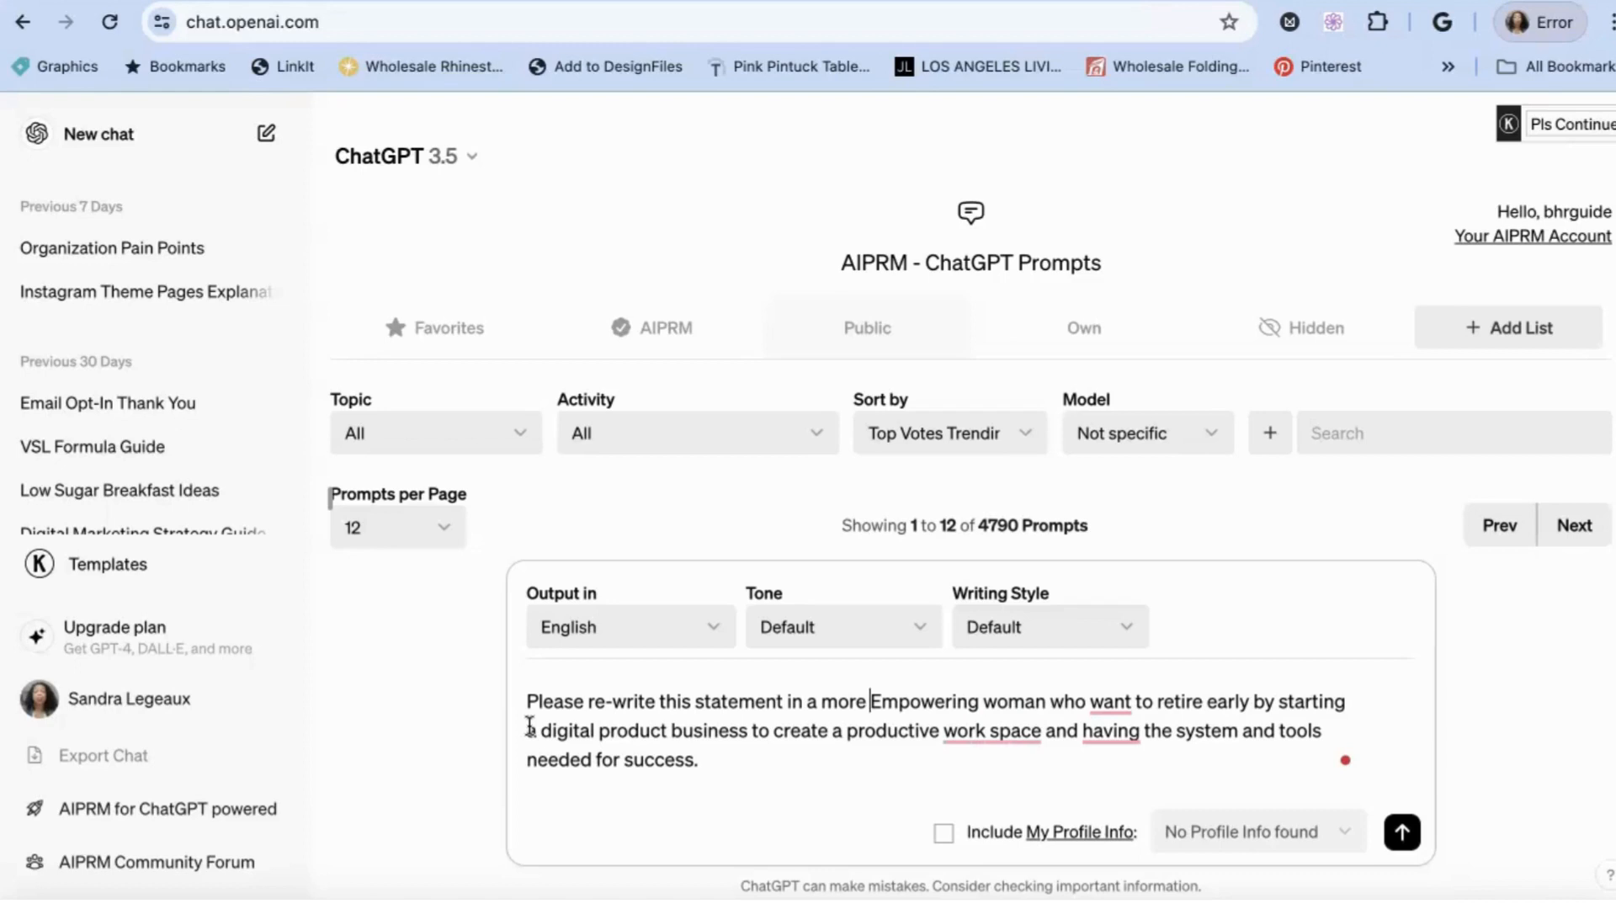
type("Hoo")
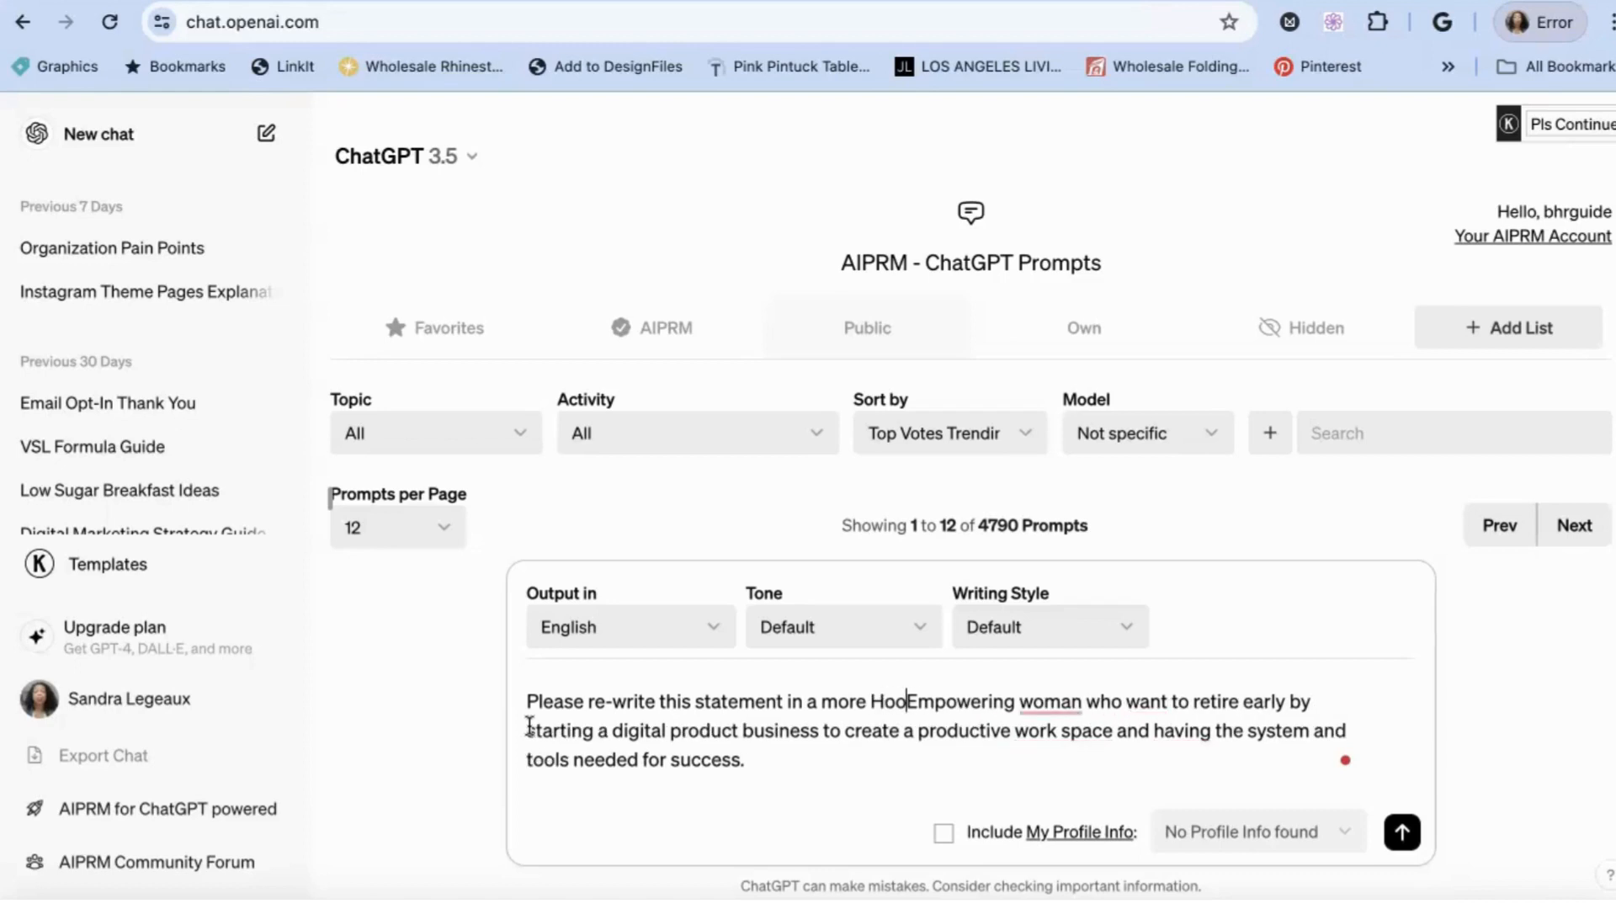
type("k ")
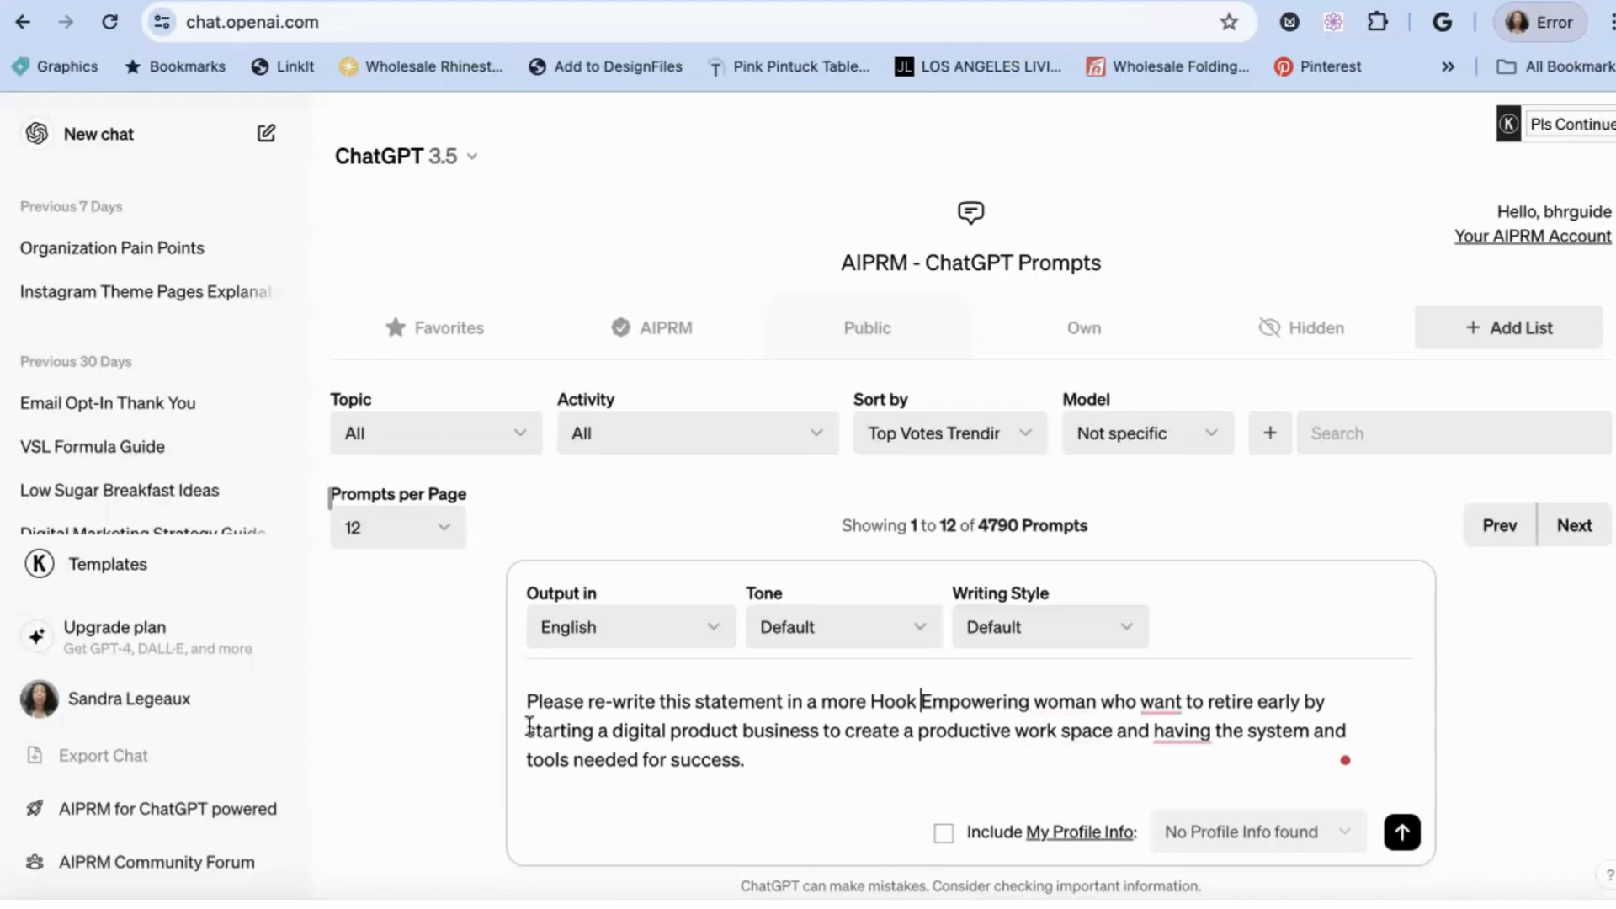
type("type")
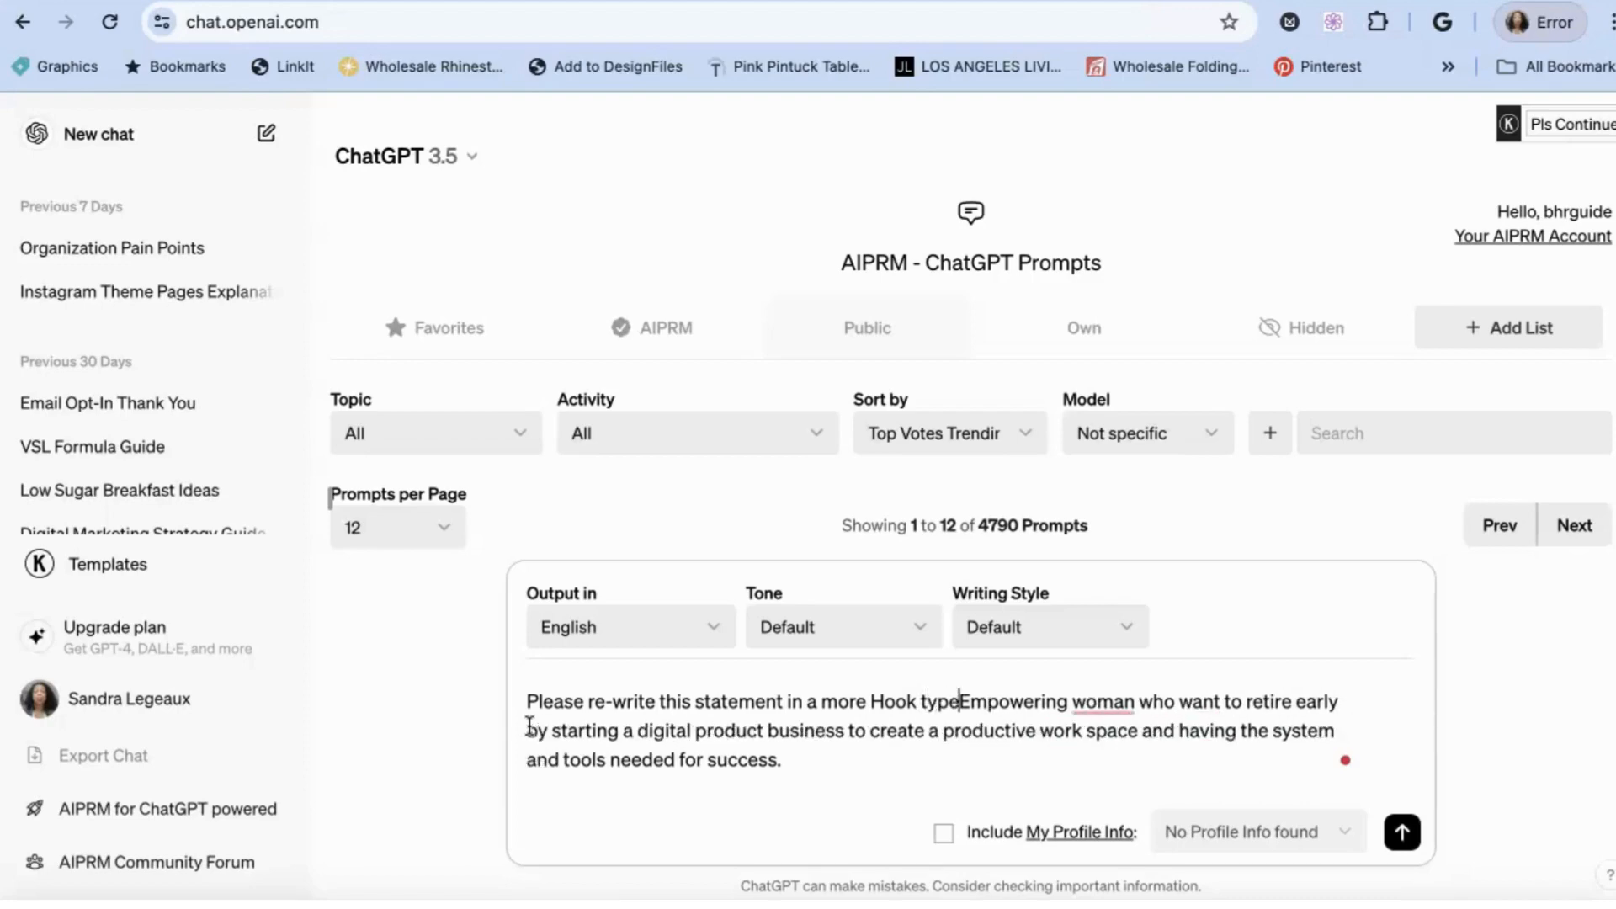
type(" statemeentEmpoweri")
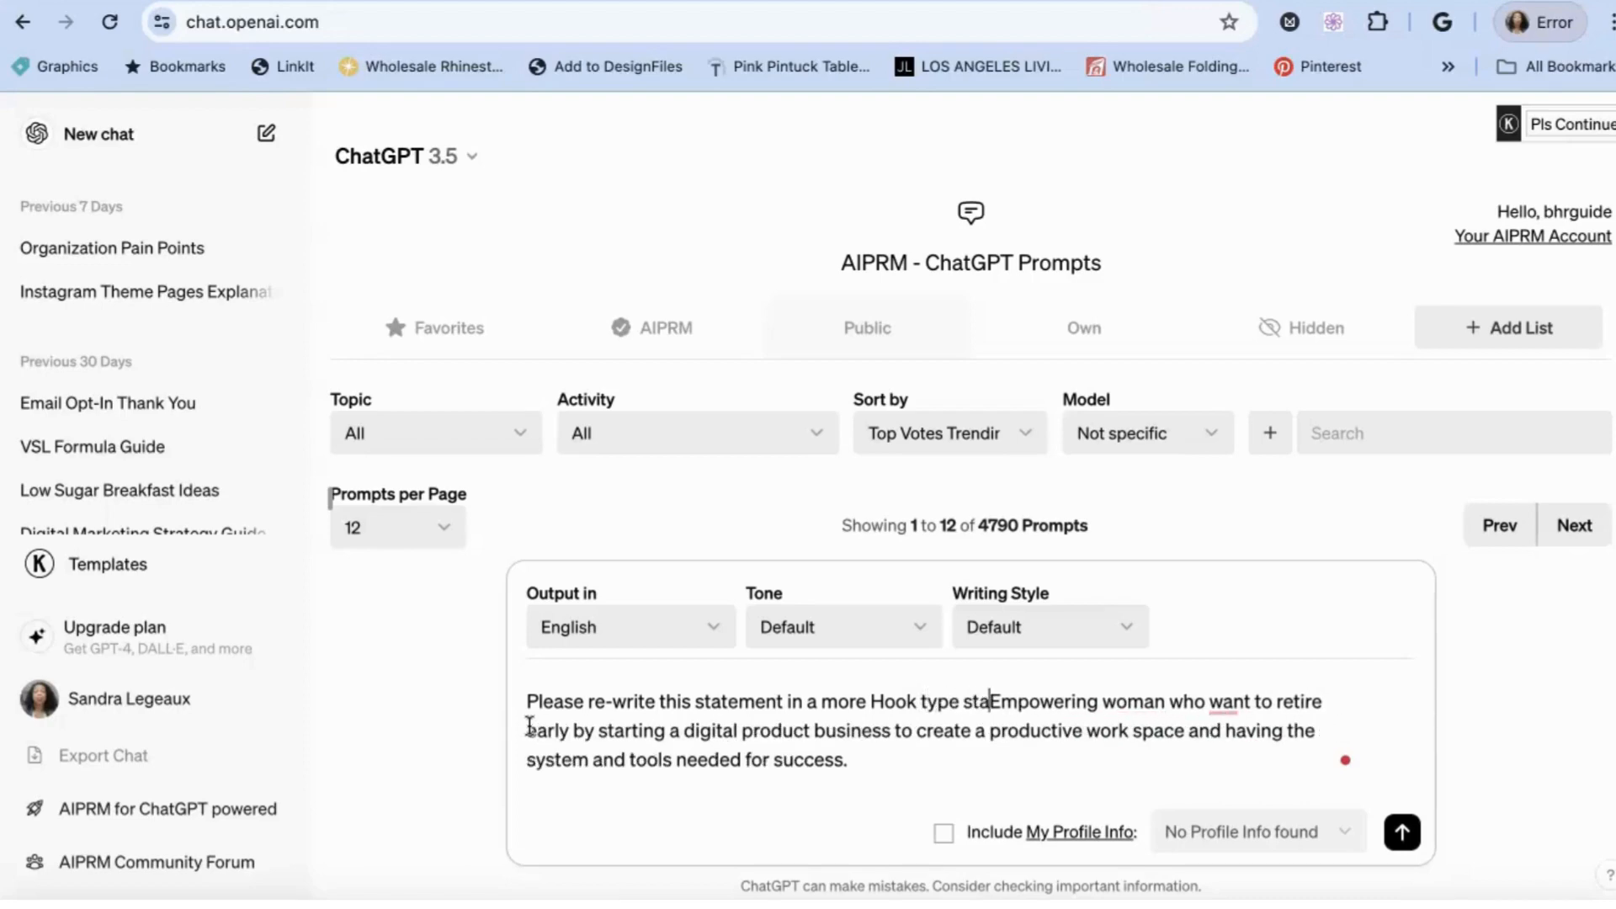
type("n")
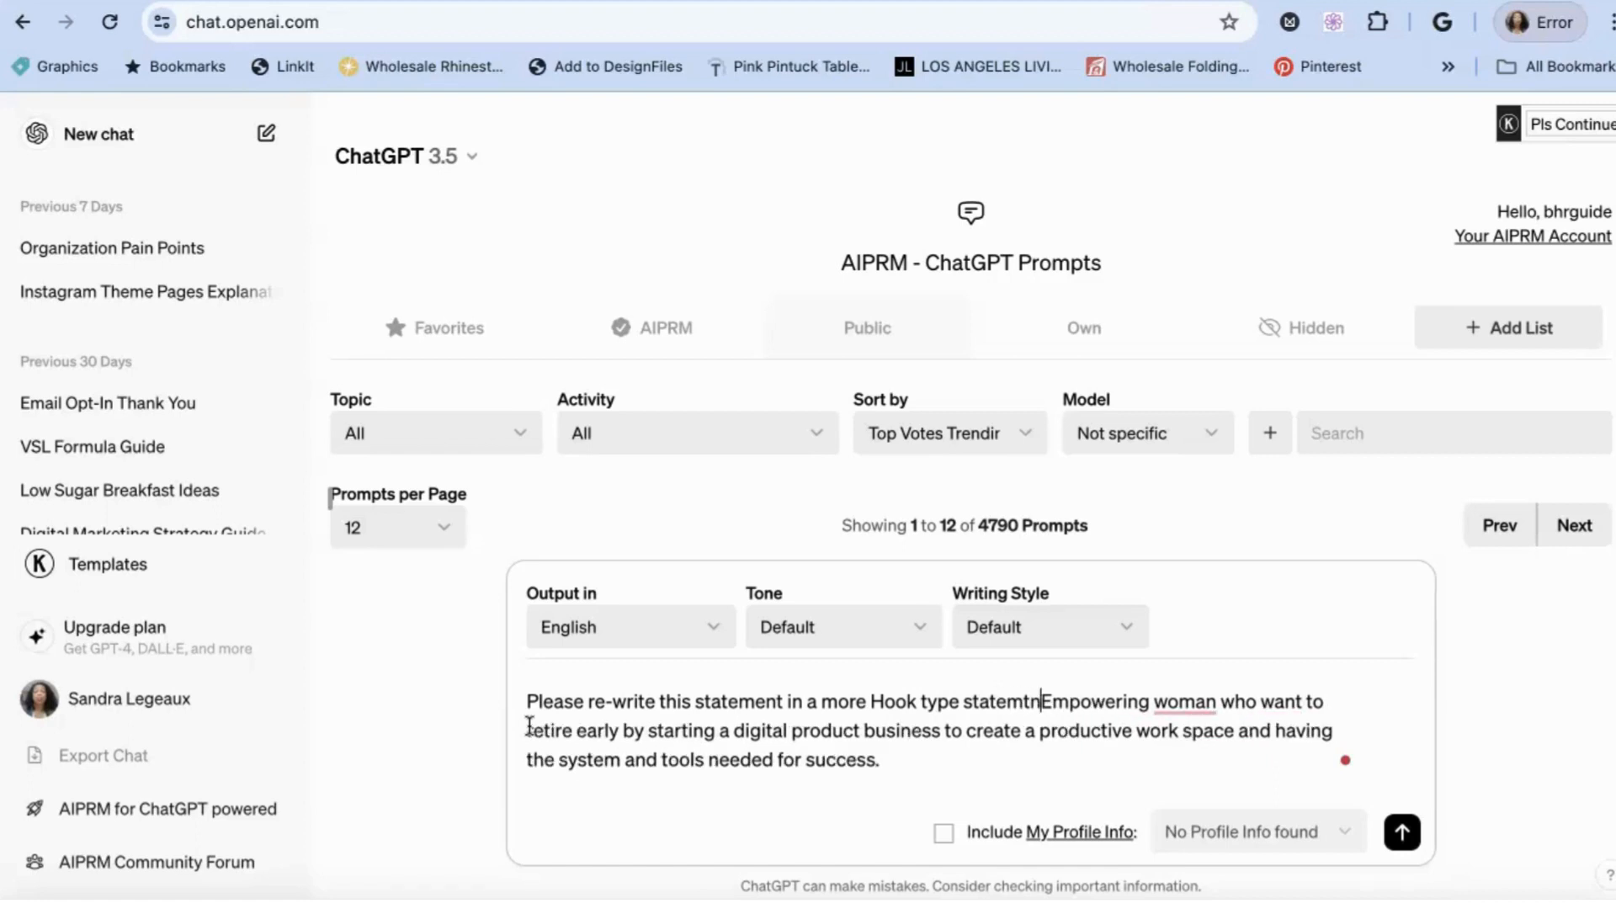
key("BackSpace")
key("BackSpace")
type("eent")
key("BackSpace")
key("BackSpace")
key("BackSpace")
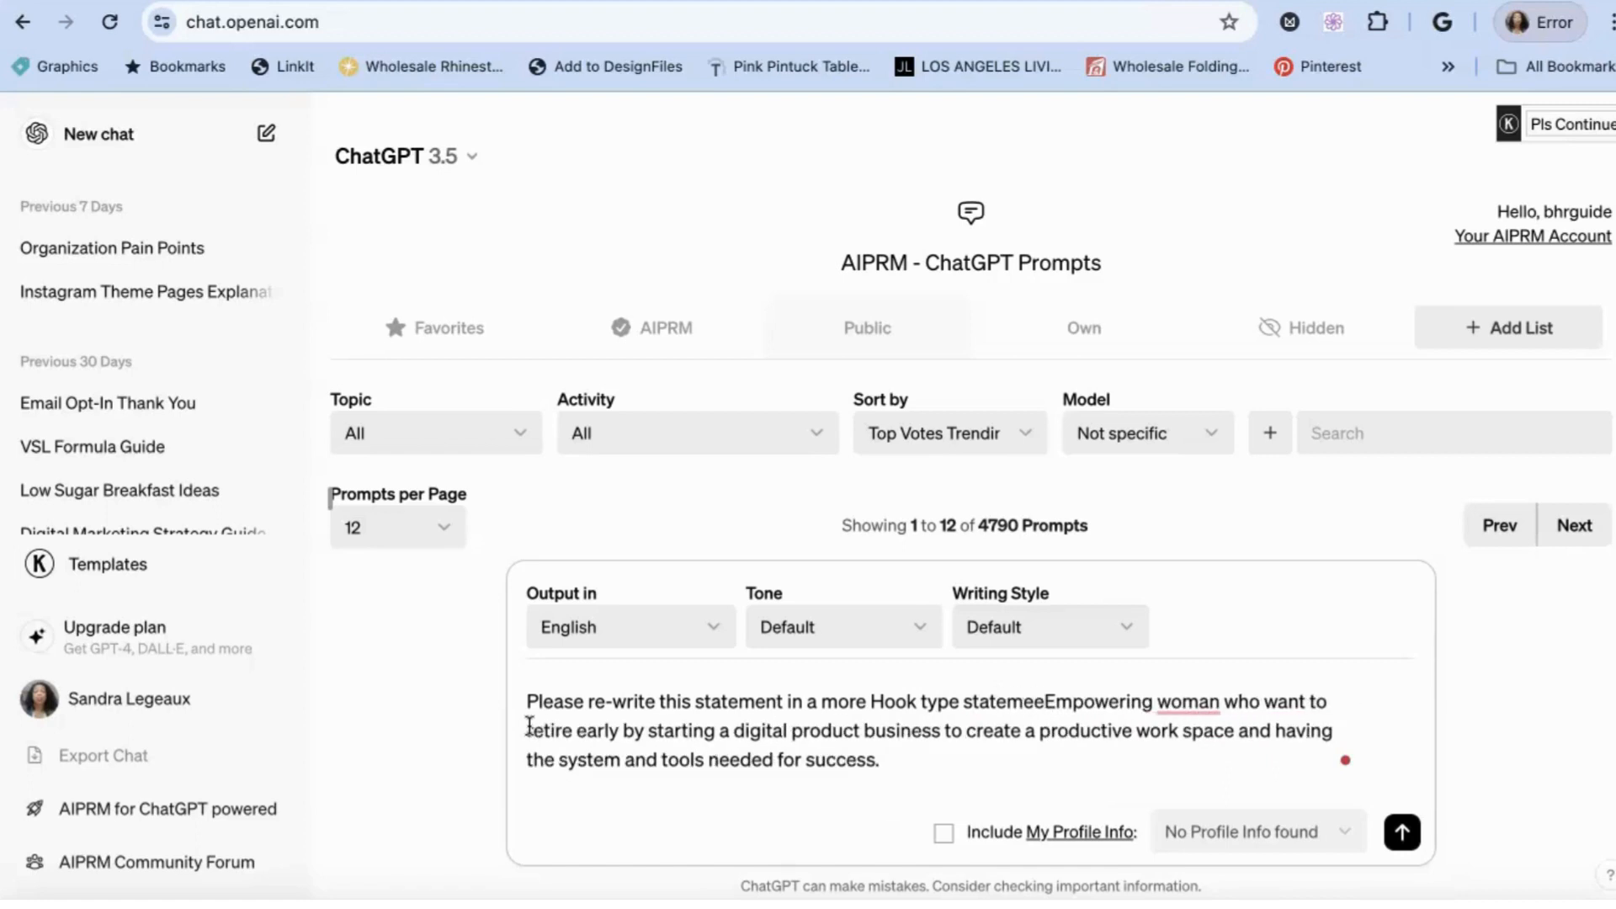
type("nt")
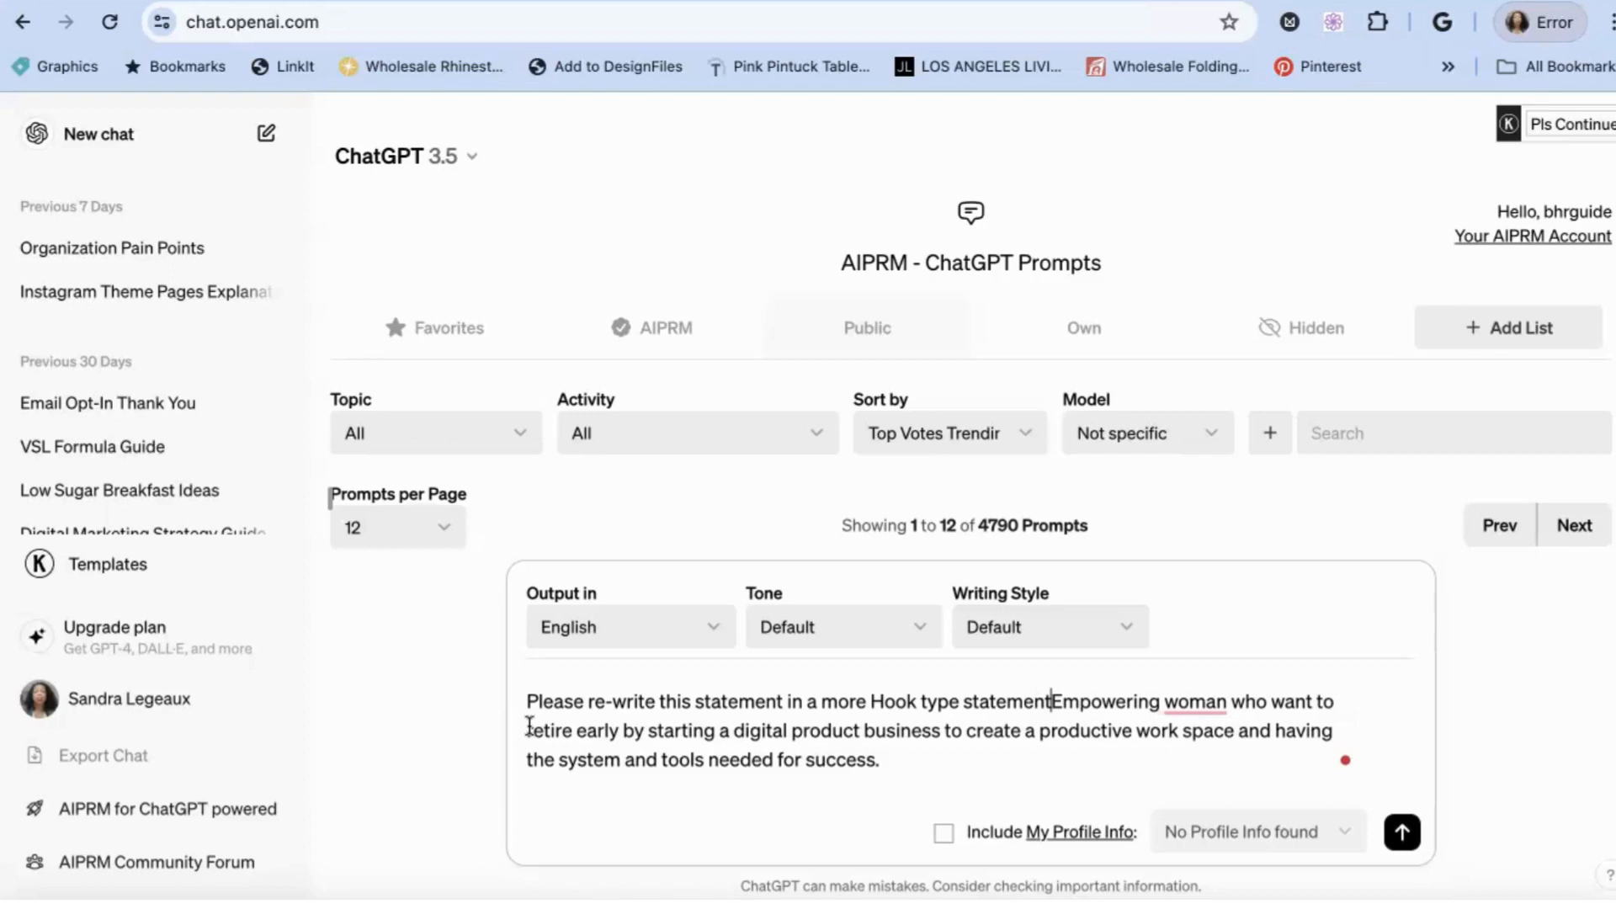
type(":")
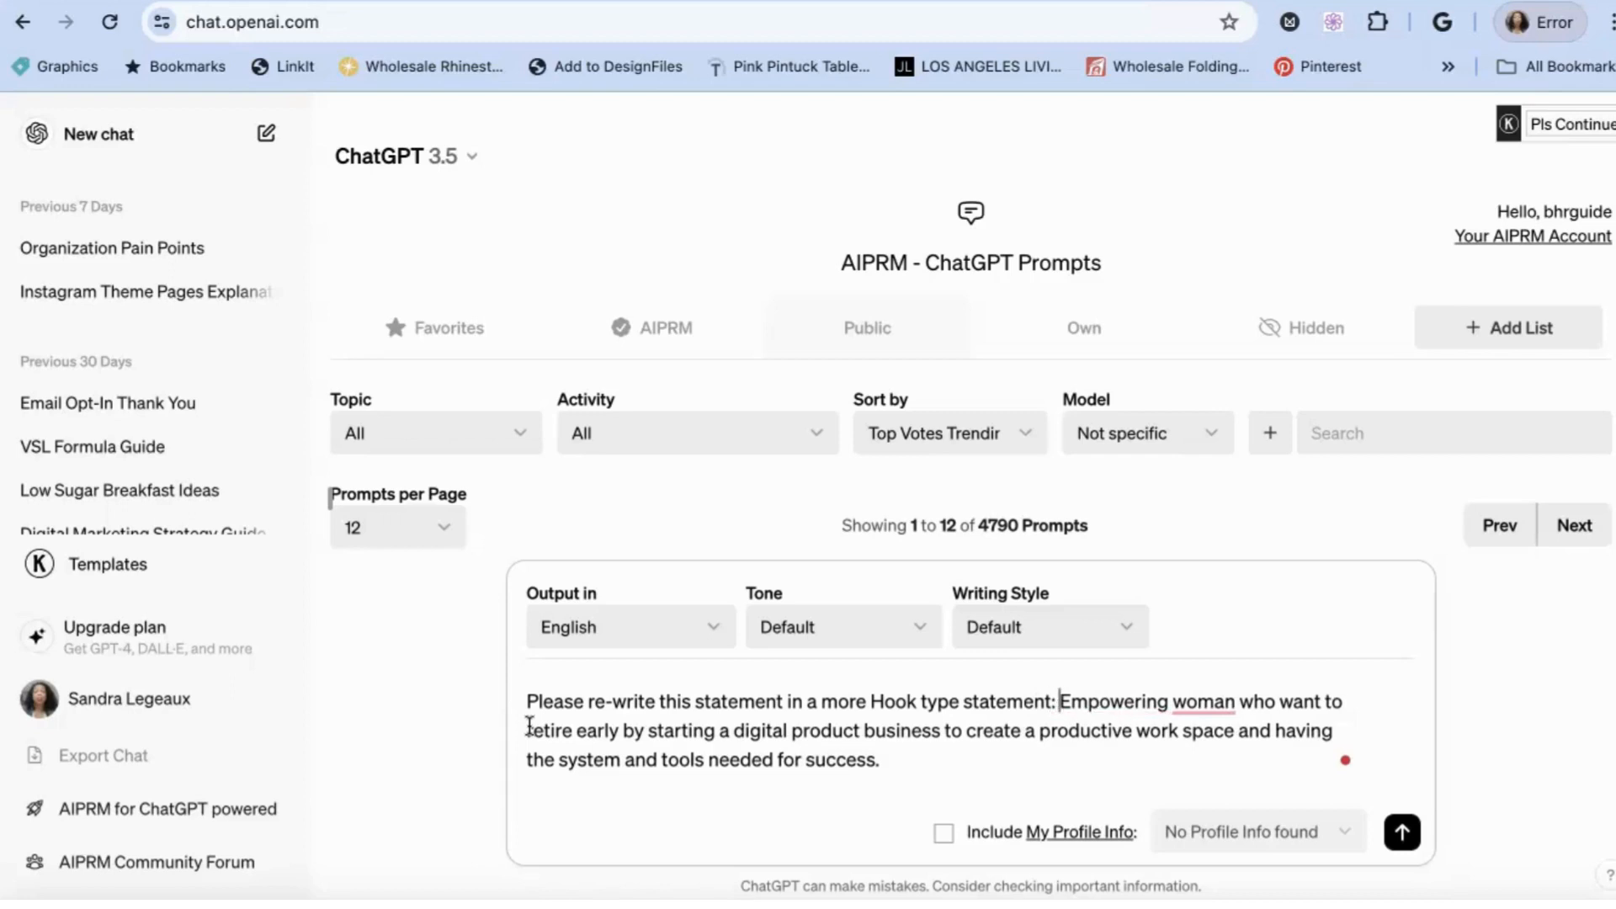
left_click(922, 758)
key("Return")
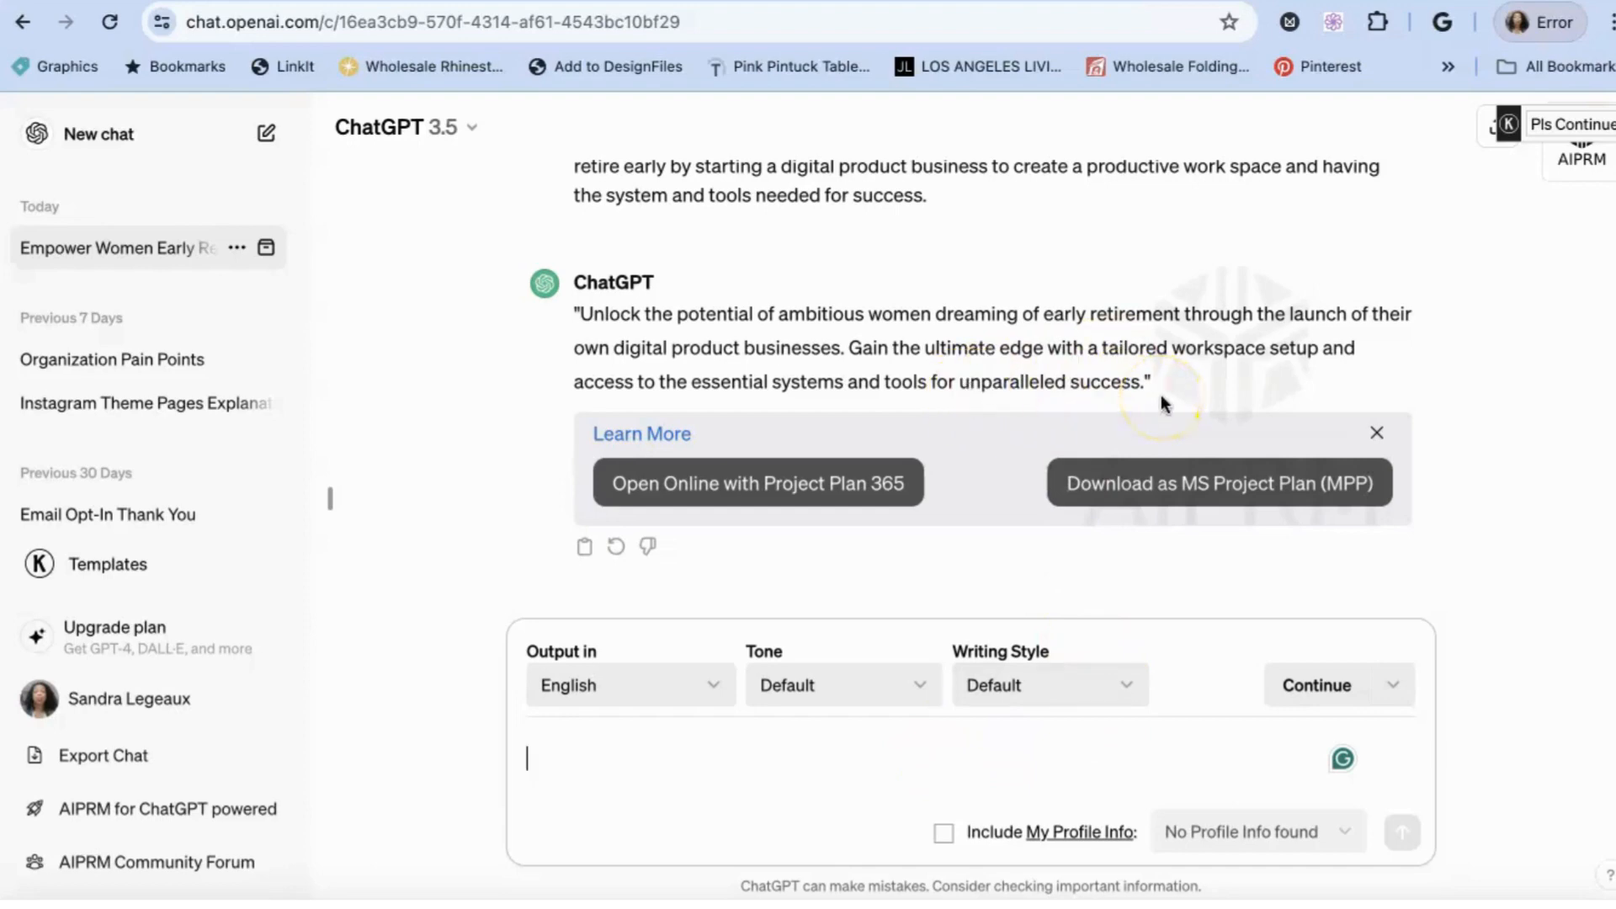
Submit the follow-up prompt "Please re-write same statement with a Hook but in a more upbeat and simpler tone?" to ChatGPT
left_click(555, 752)
type("Ple")
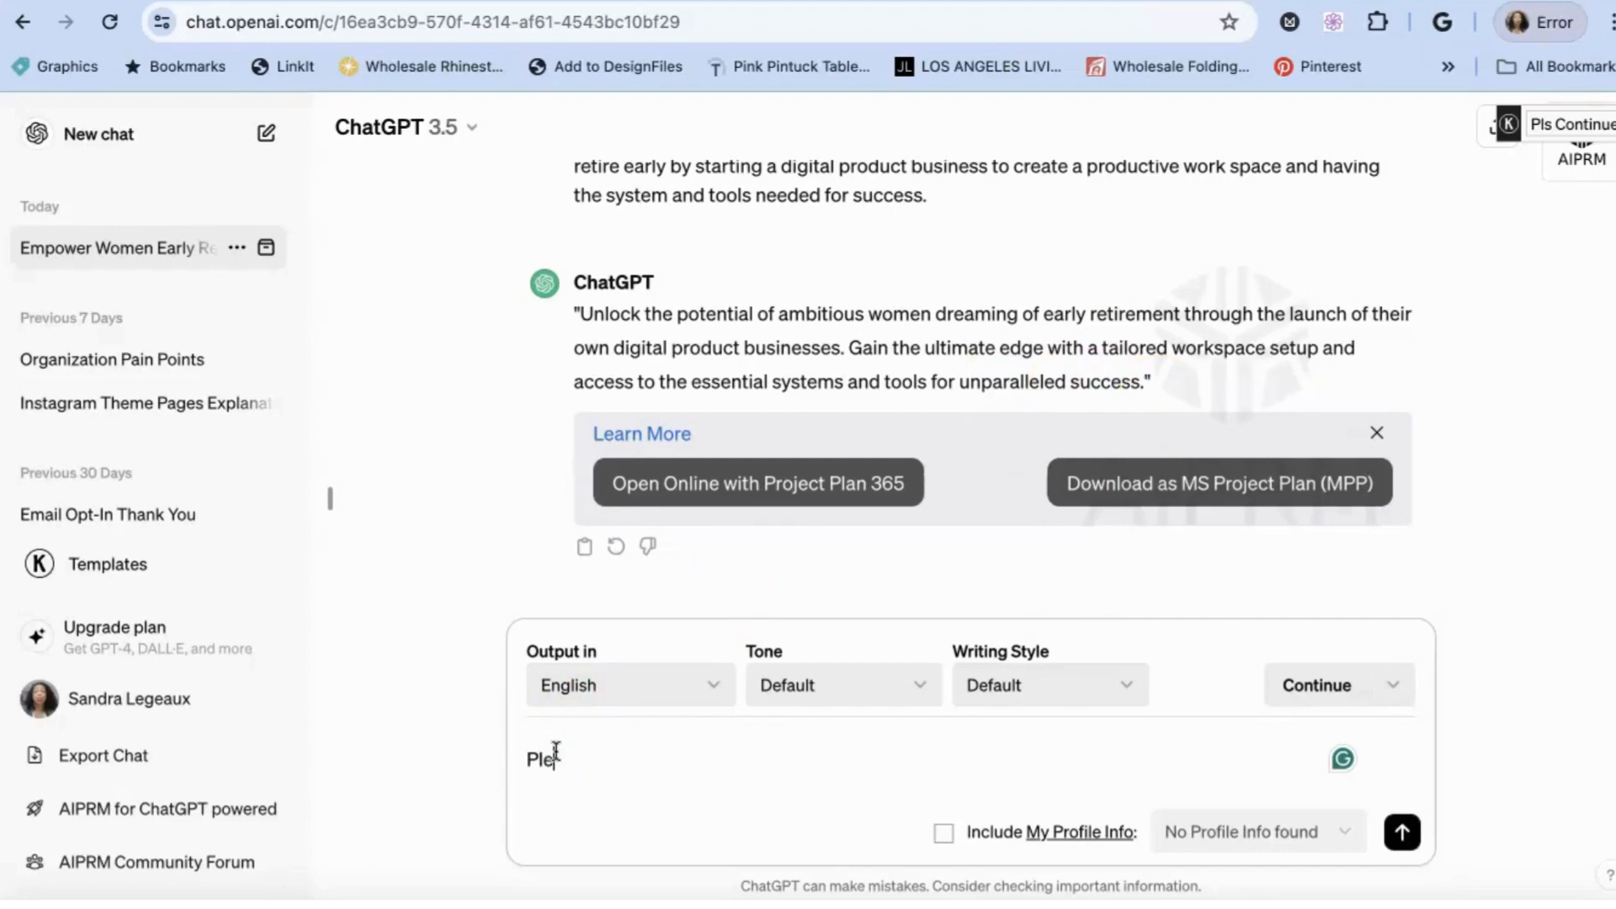
type("ase re-write same ")
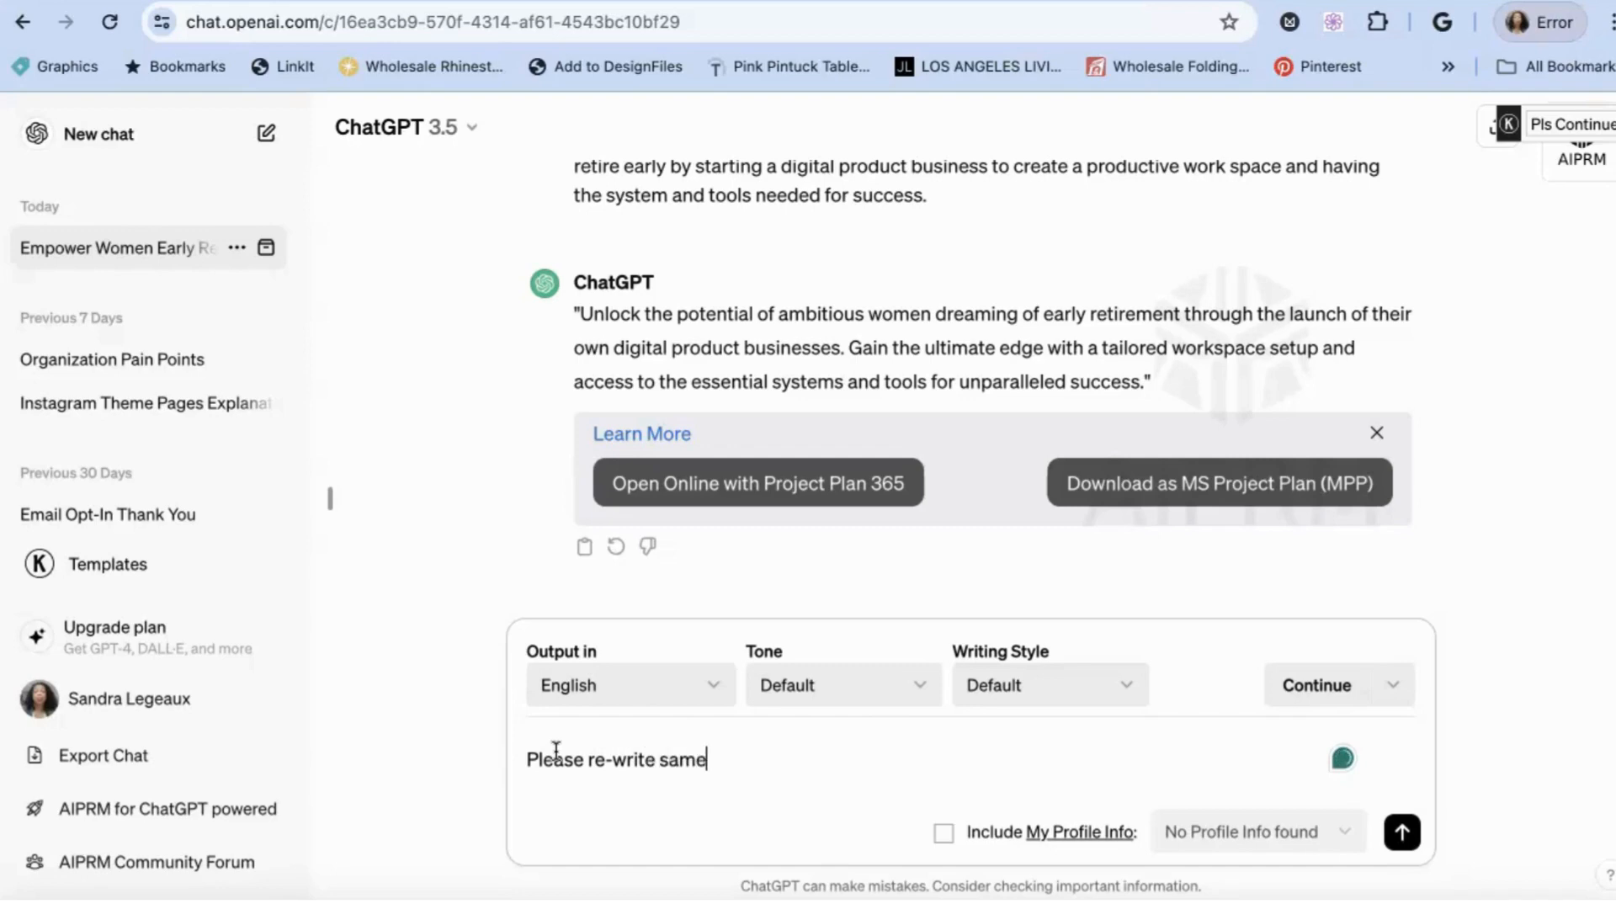
type("statement with a oo")
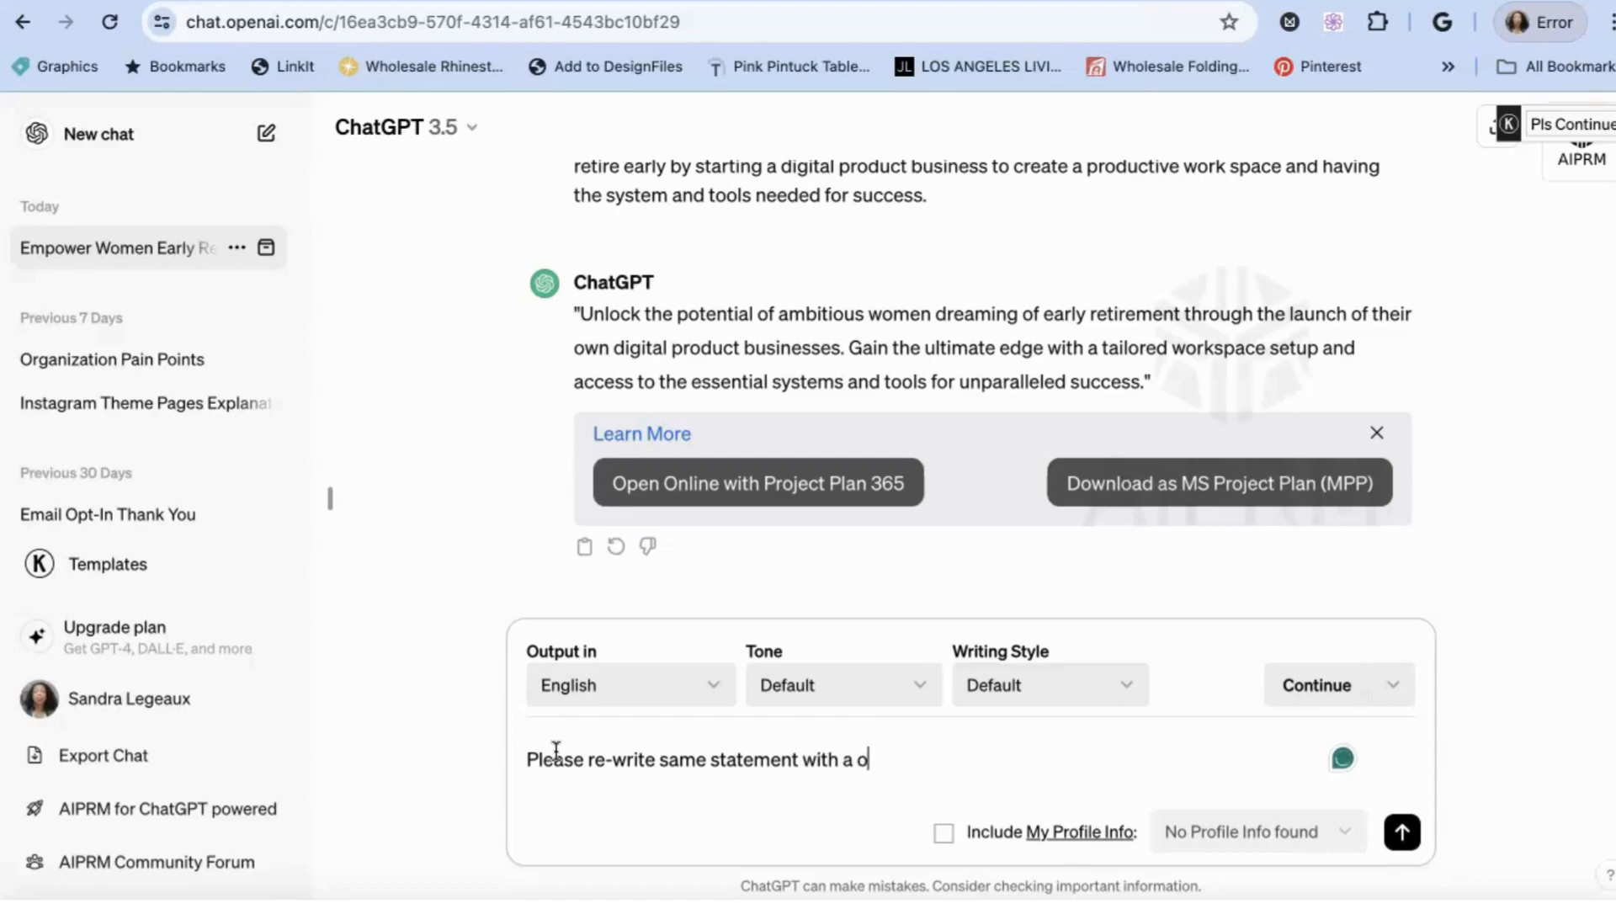
key("BackSpace")
key("BackSpace")
type("Hook but in a more")
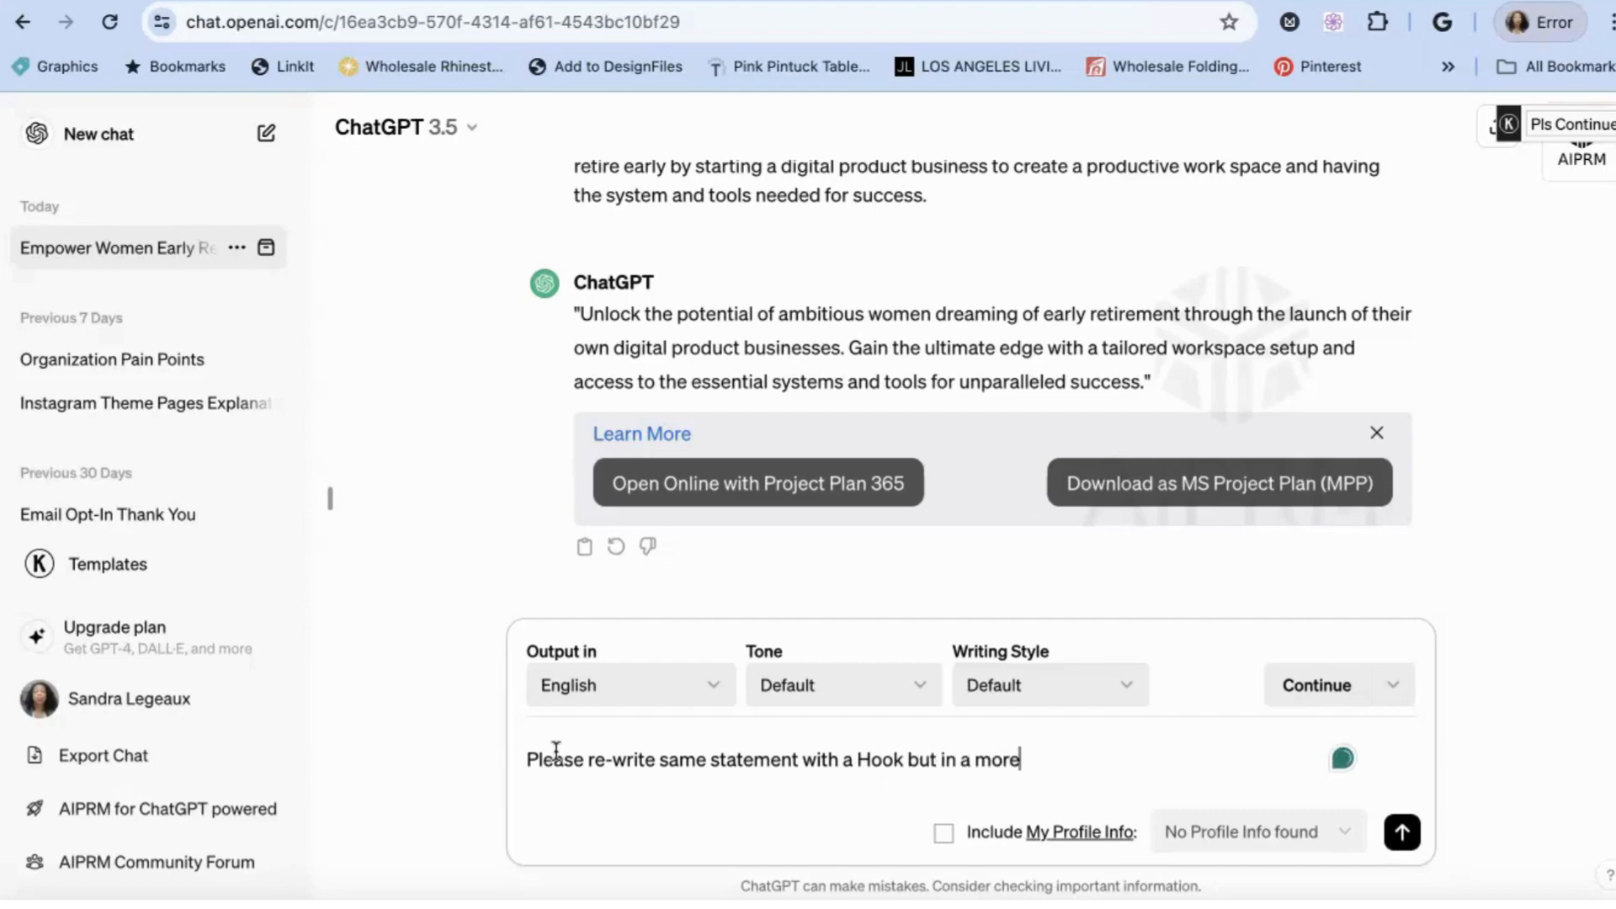
type(" upbeat and")
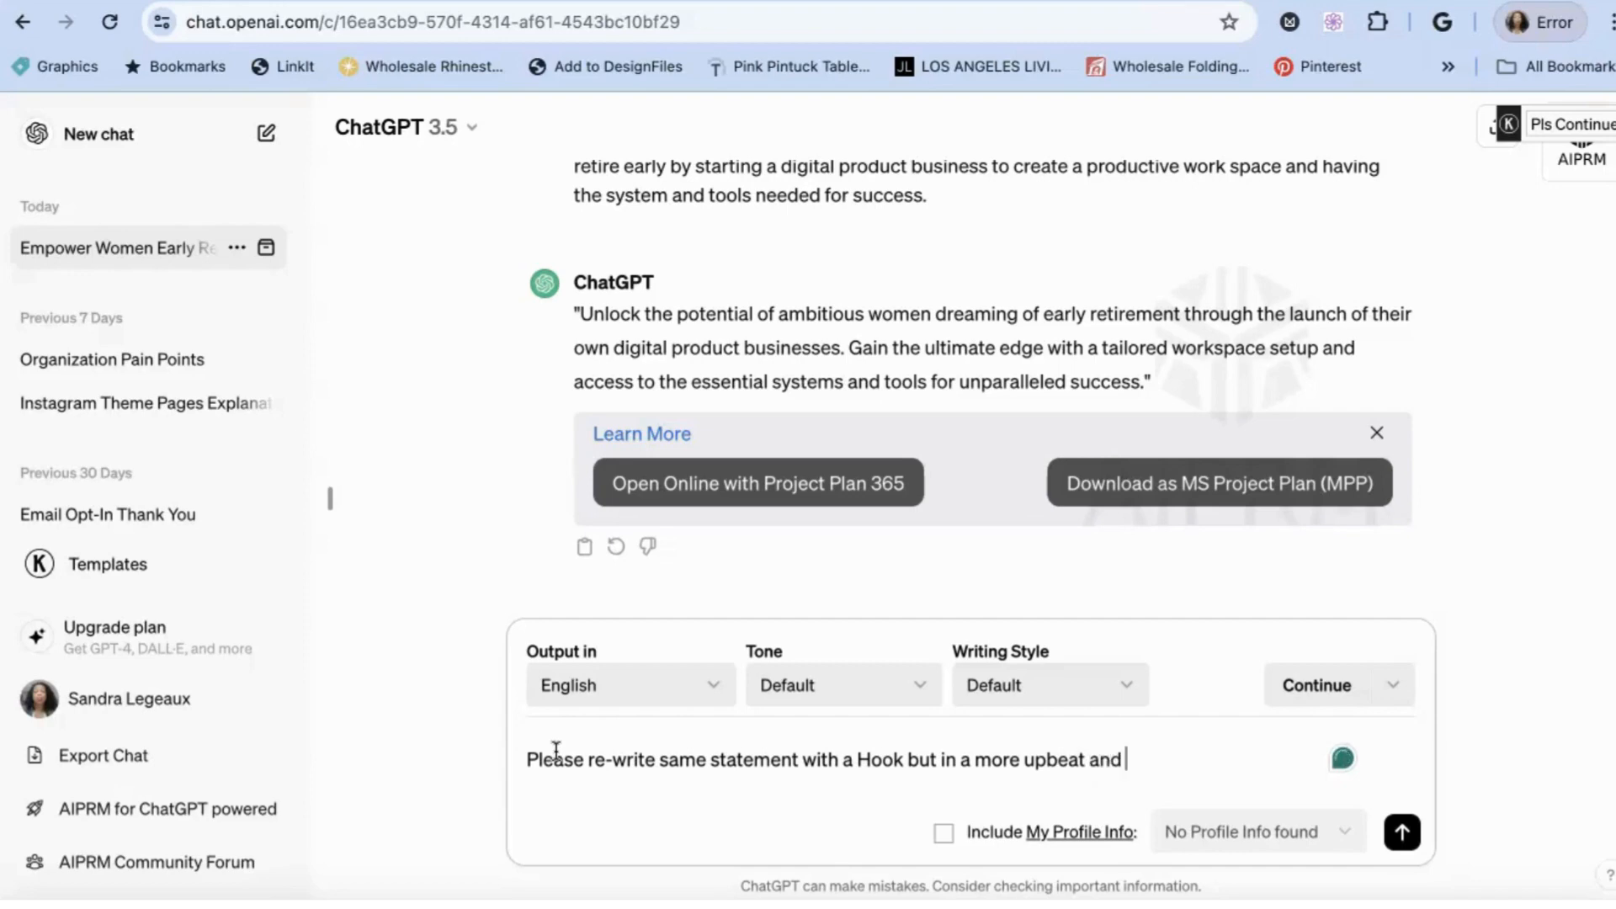
type(" simpler tone")
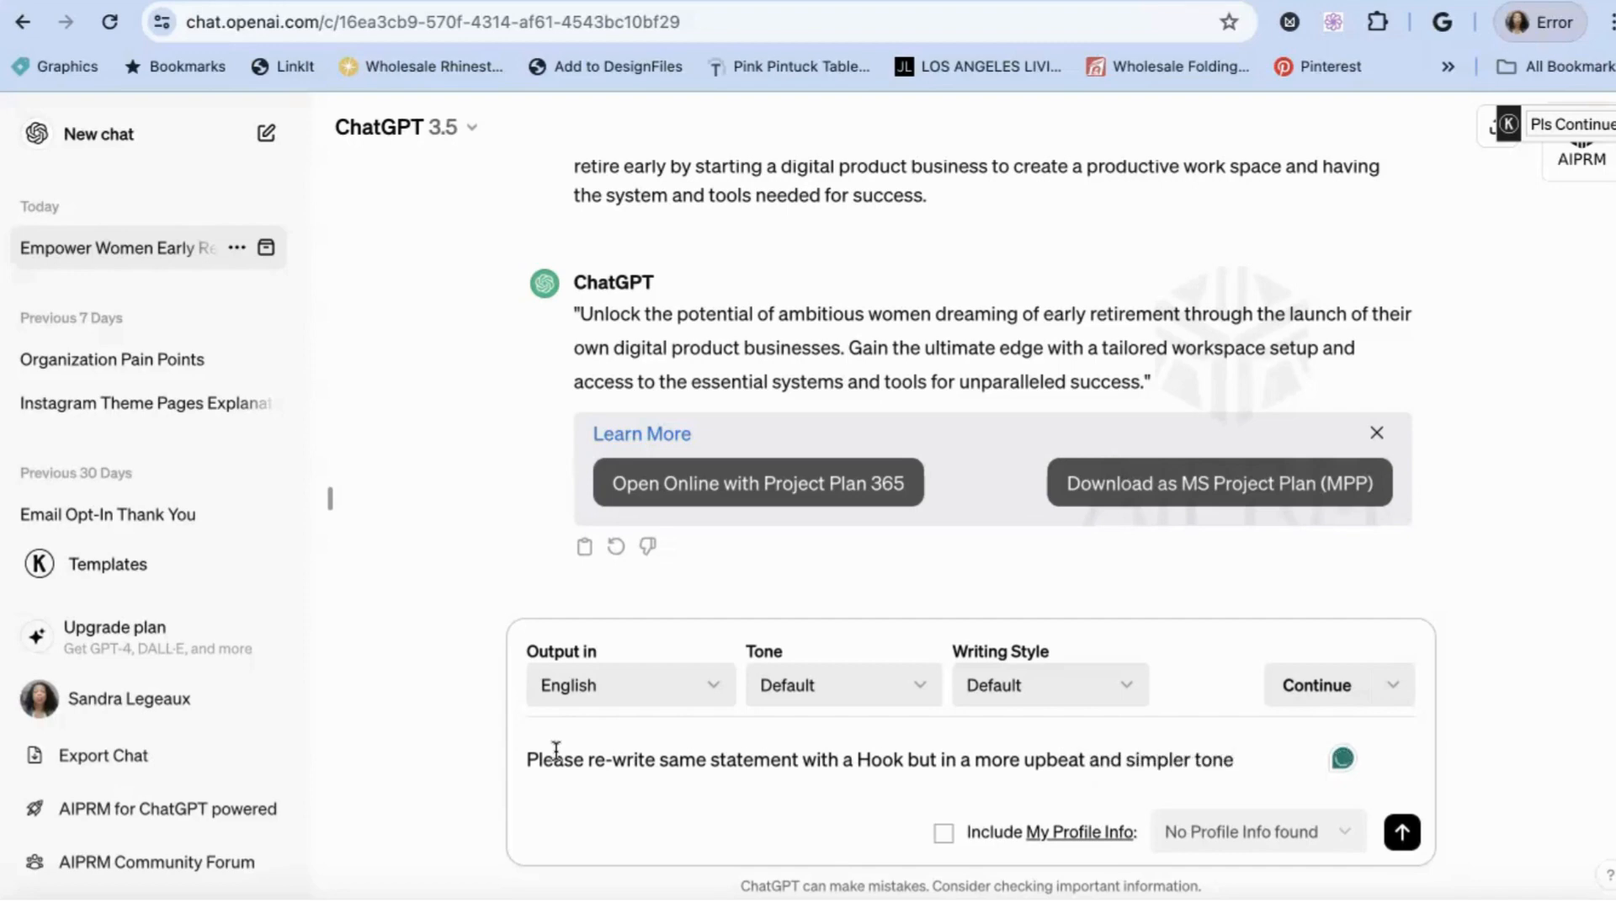
type("?")
key("Return")
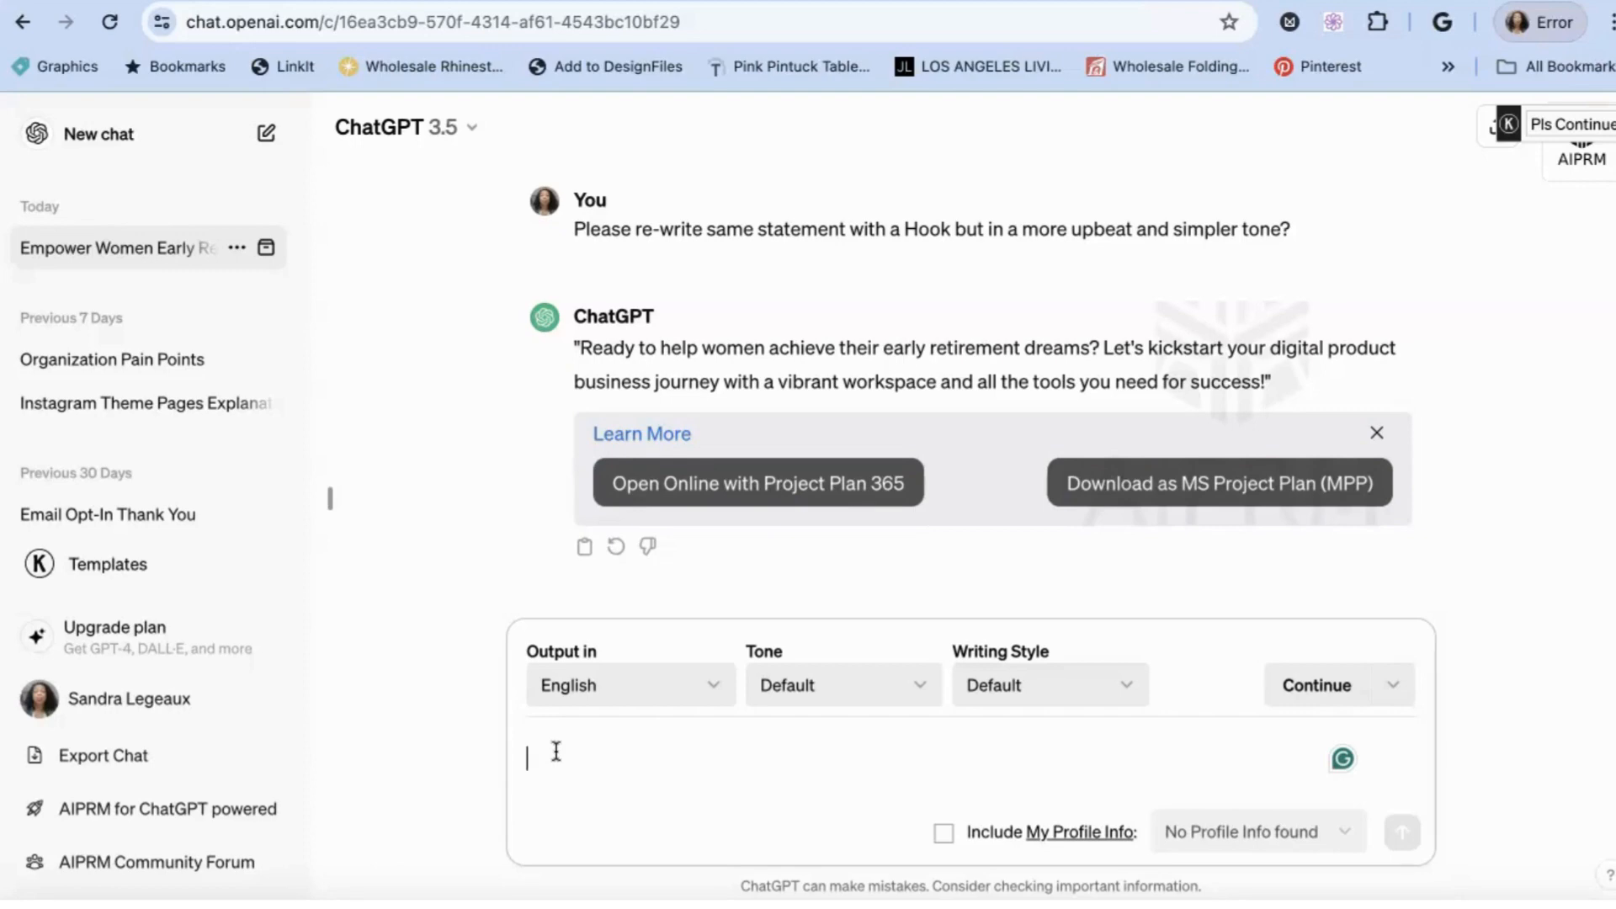
Replace the "PROJECT PROPOSAL" text on Canva page 1 with ChatGPT's latest reply, and move the "Interior Design" heading and the pasted statement upward
left_click(1292, 383)
left_click_drag(1259, 383, 566, 371)
left_click(451, 505)
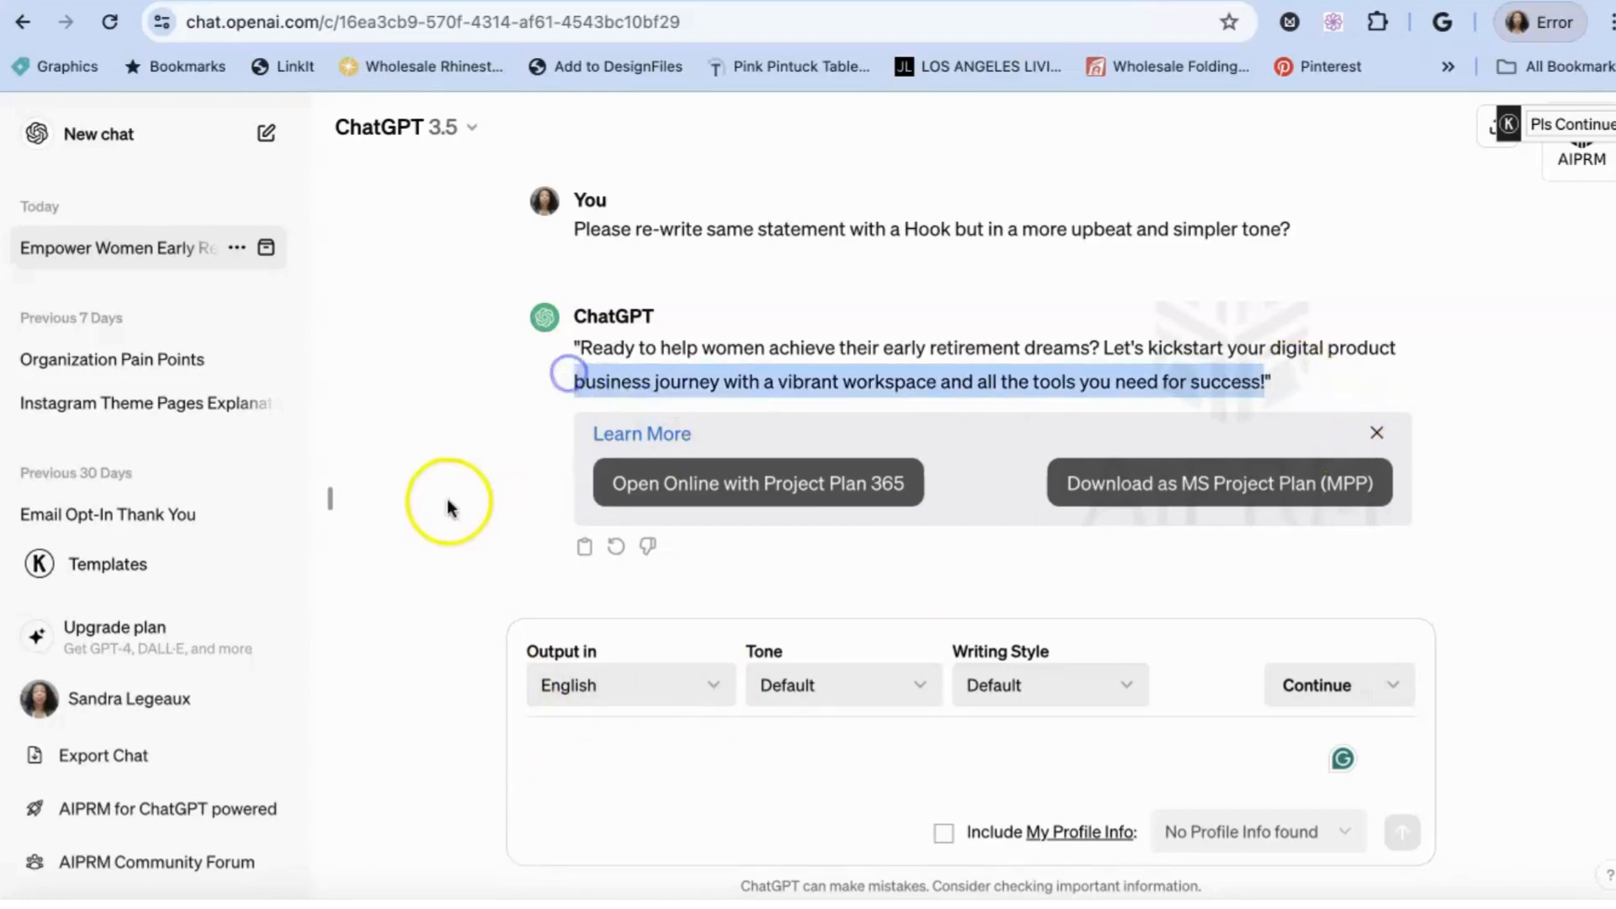
left_click(585, 548)
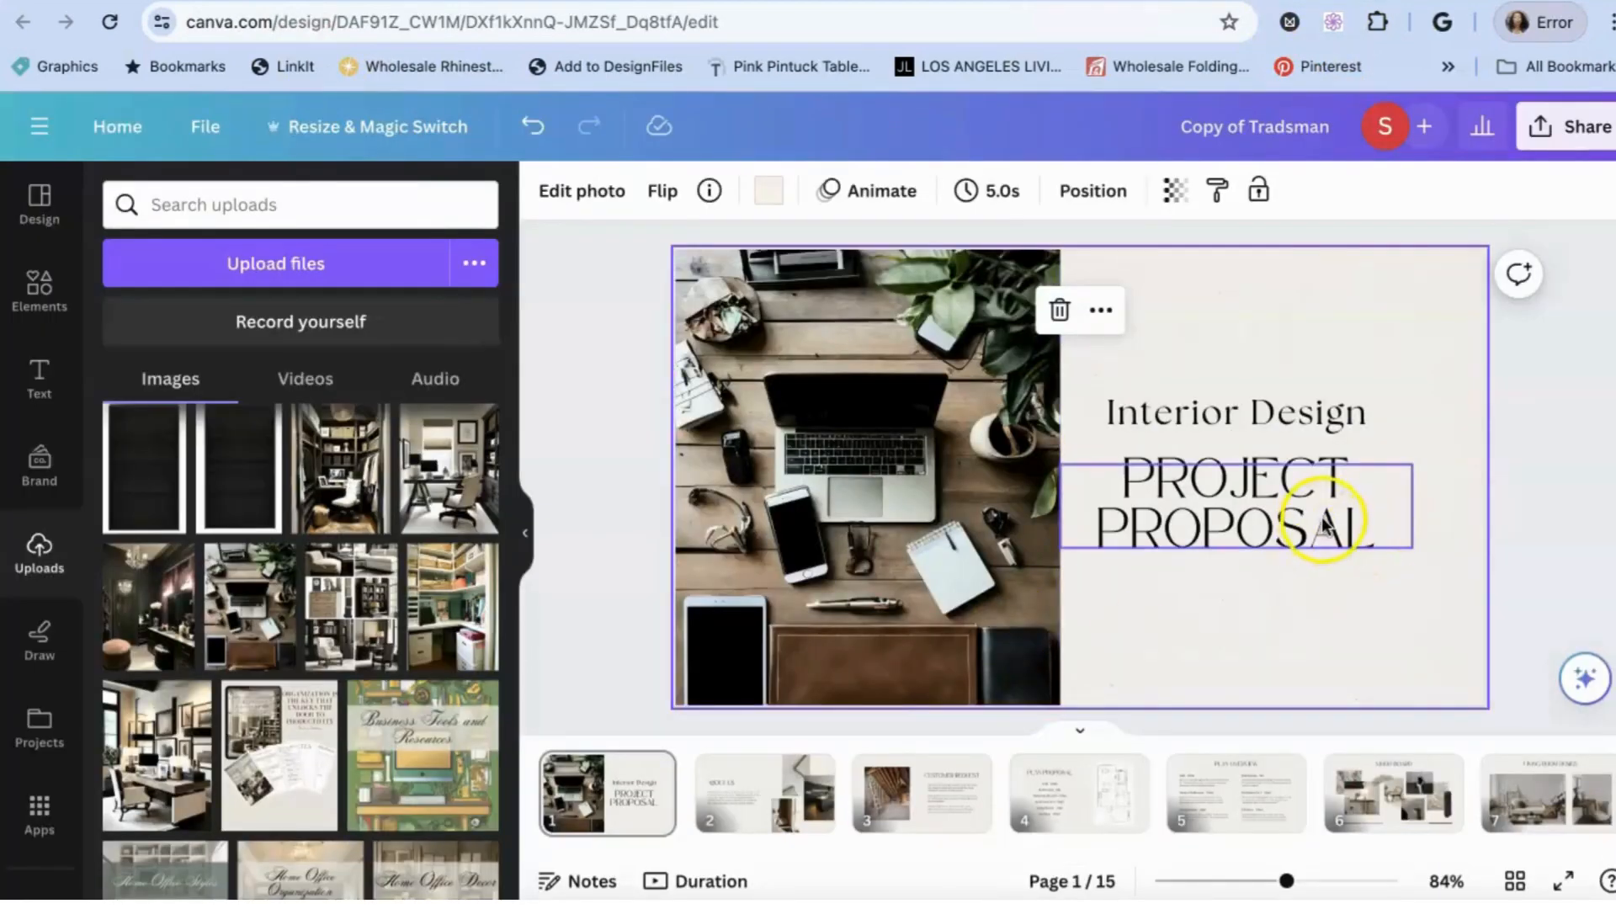
left_click(1324, 523)
left_click(1356, 537)
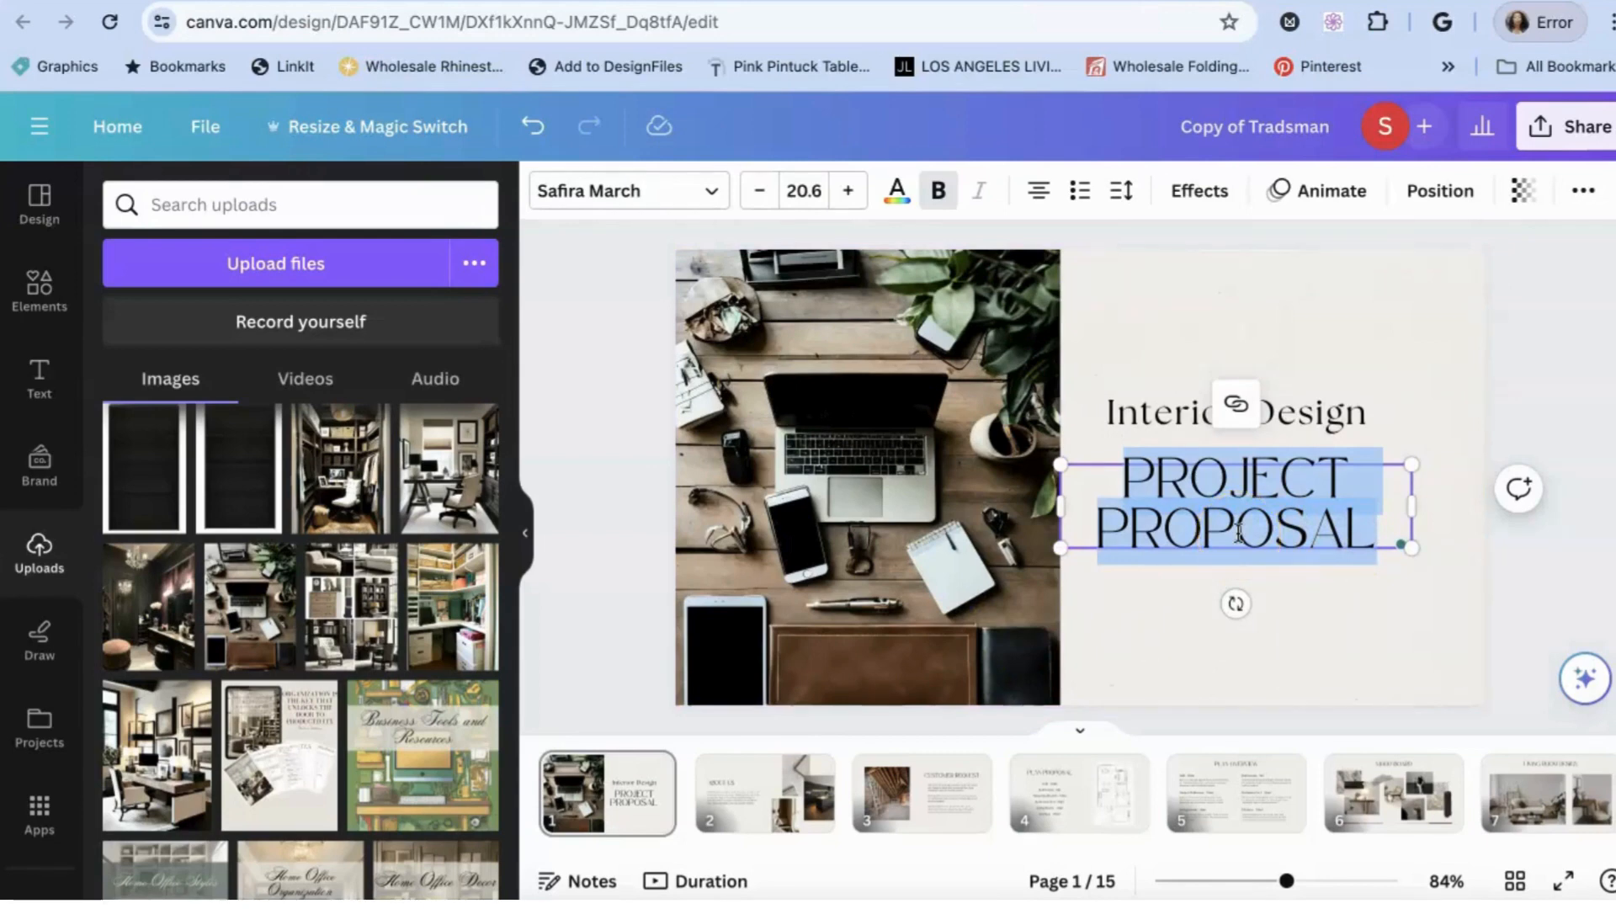
key("ctrl+v")
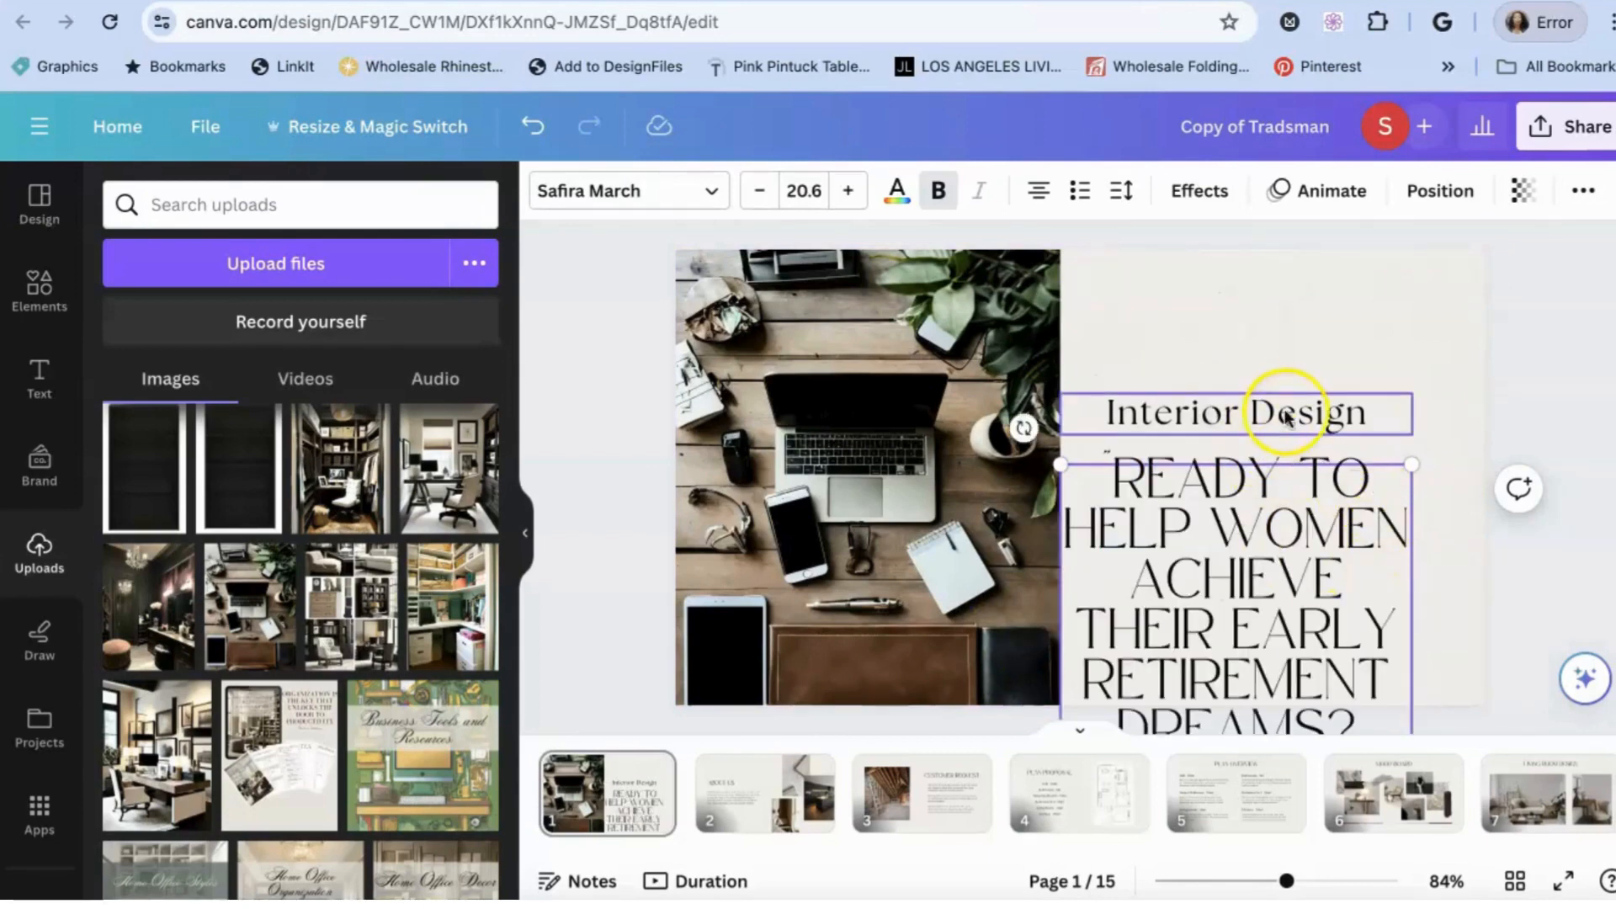
left_click_drag(1290, 413, 1305, 272)
left_click_drag(1248, 530, 1265, 391)
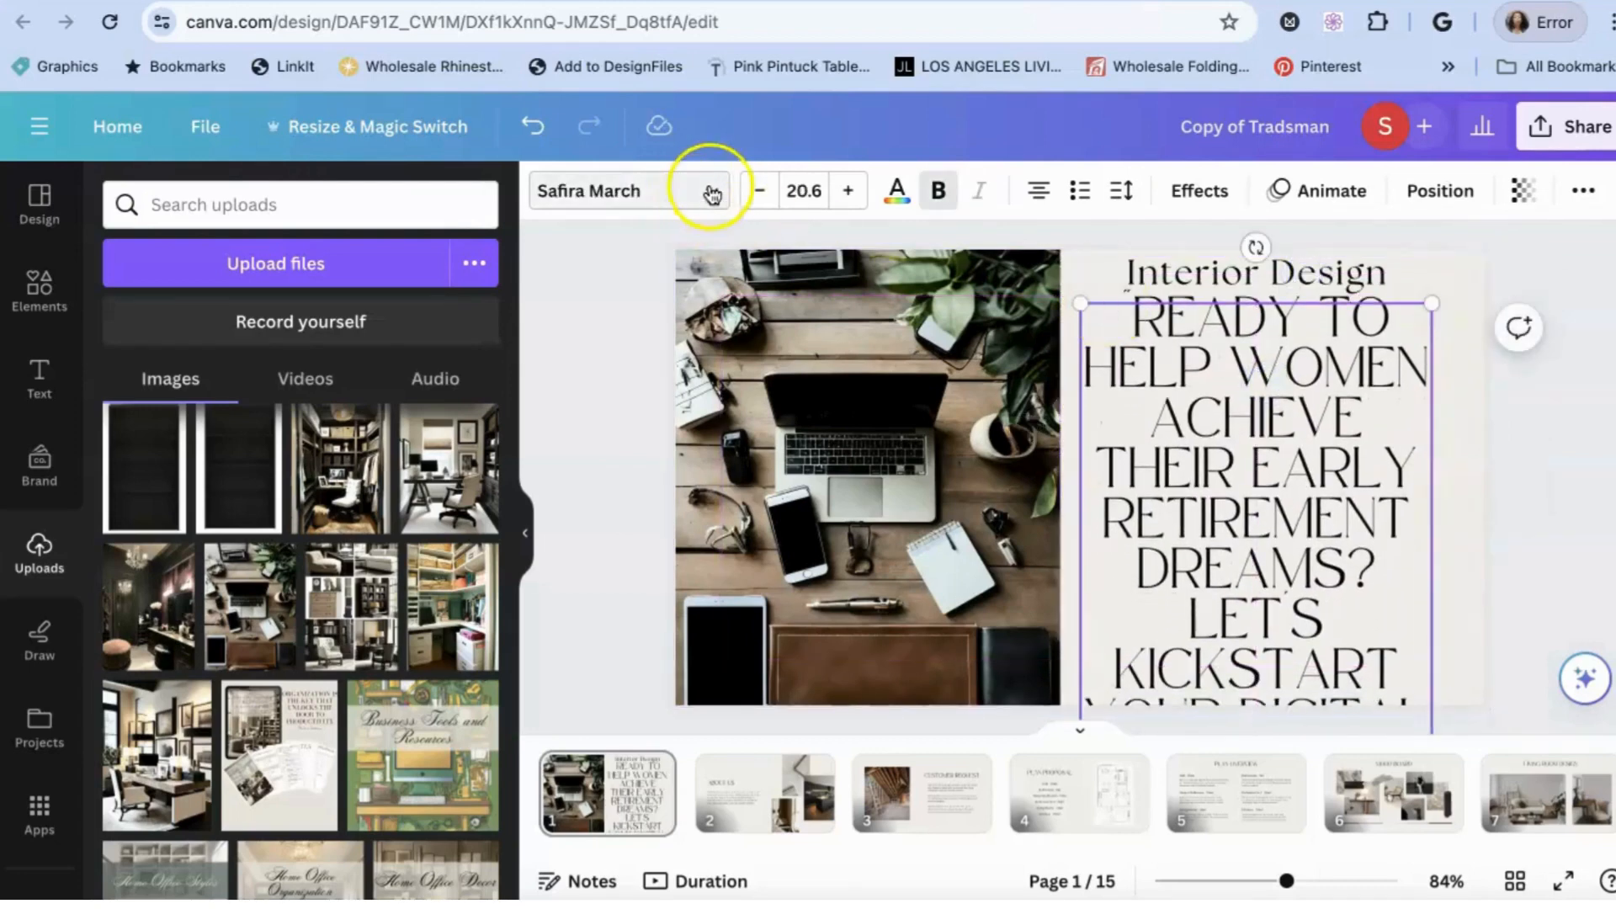
Set the pasted statement to the HK Gothic font at size 13.6 and move it down, leaving a gap below the heading
left_click(602, 195)
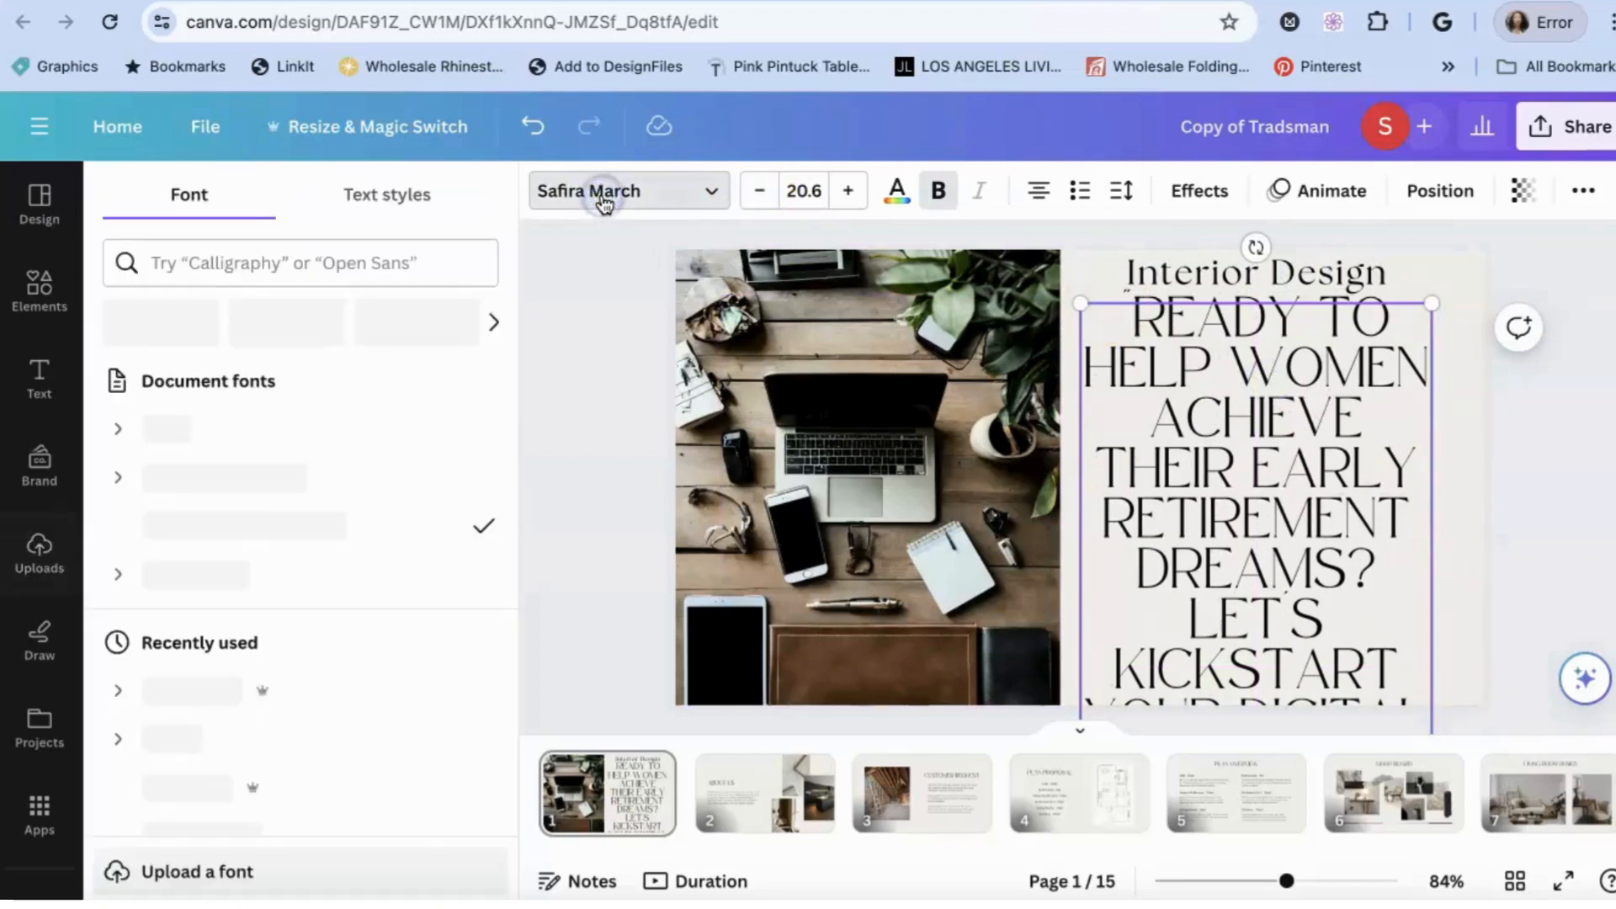
scroll(258, 684, "down", 1)
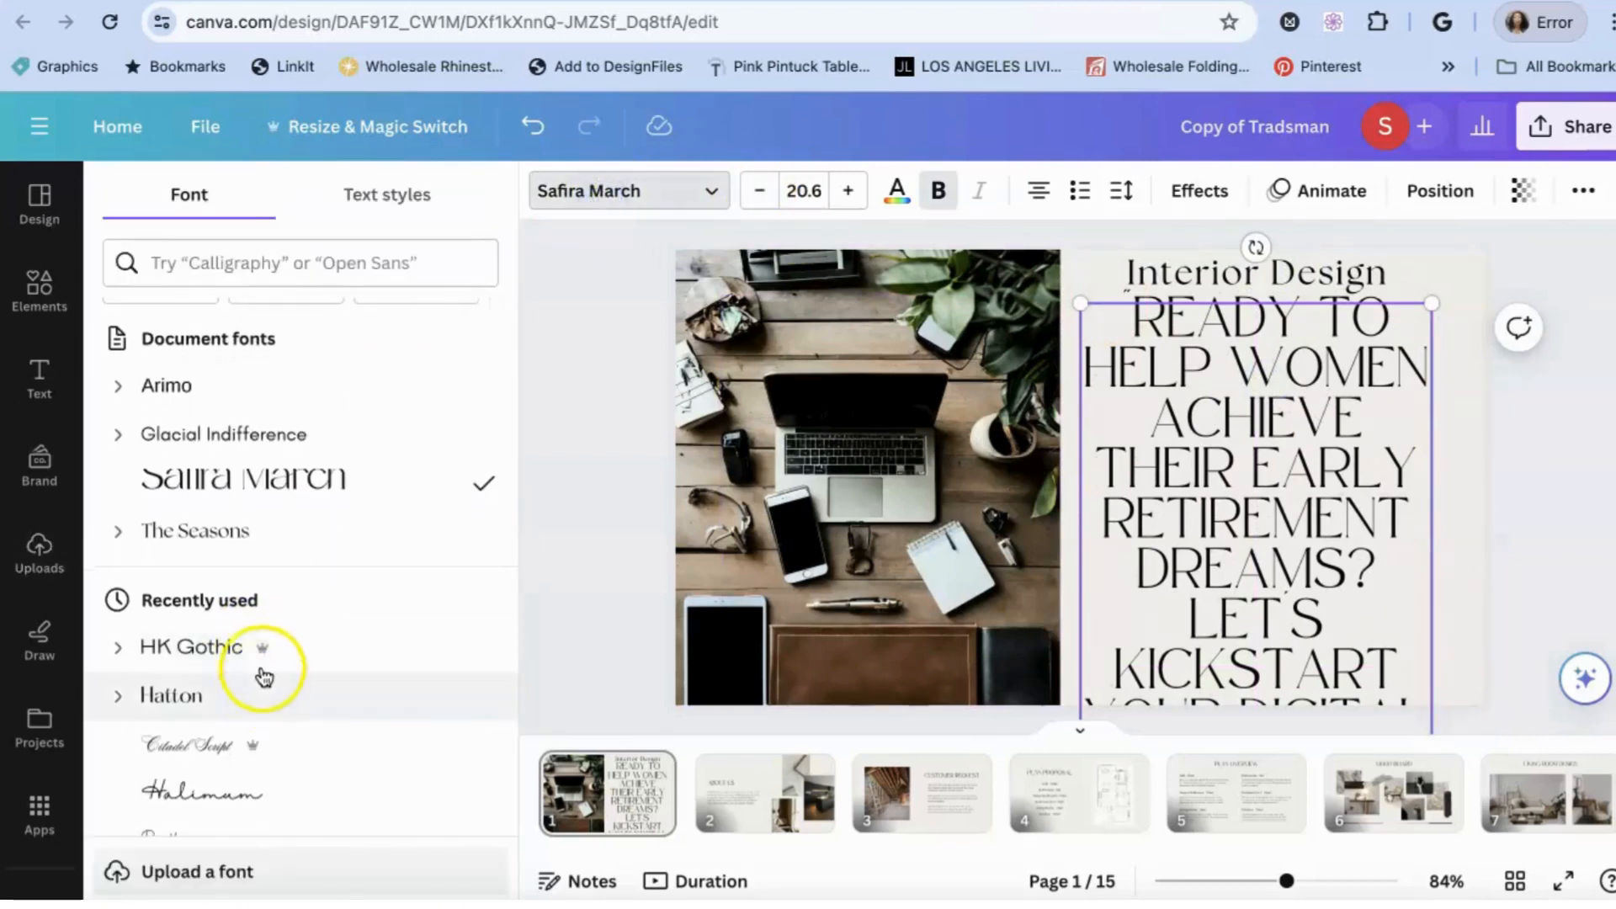
left_click(266, 651)
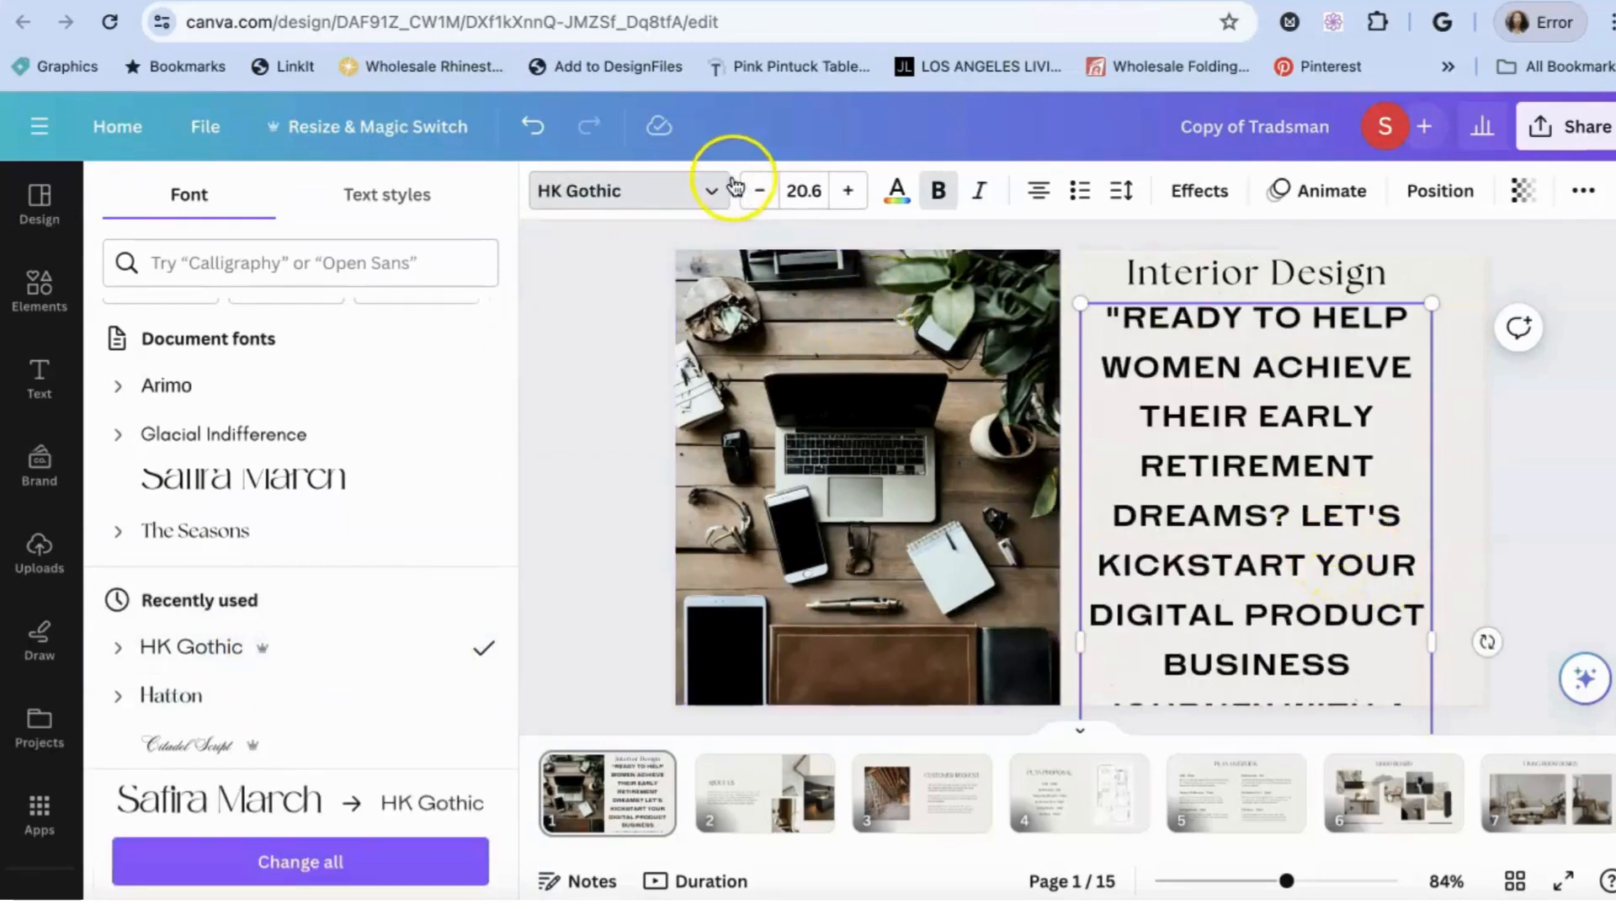
left_click(762, 196)
left_click(762, 195)
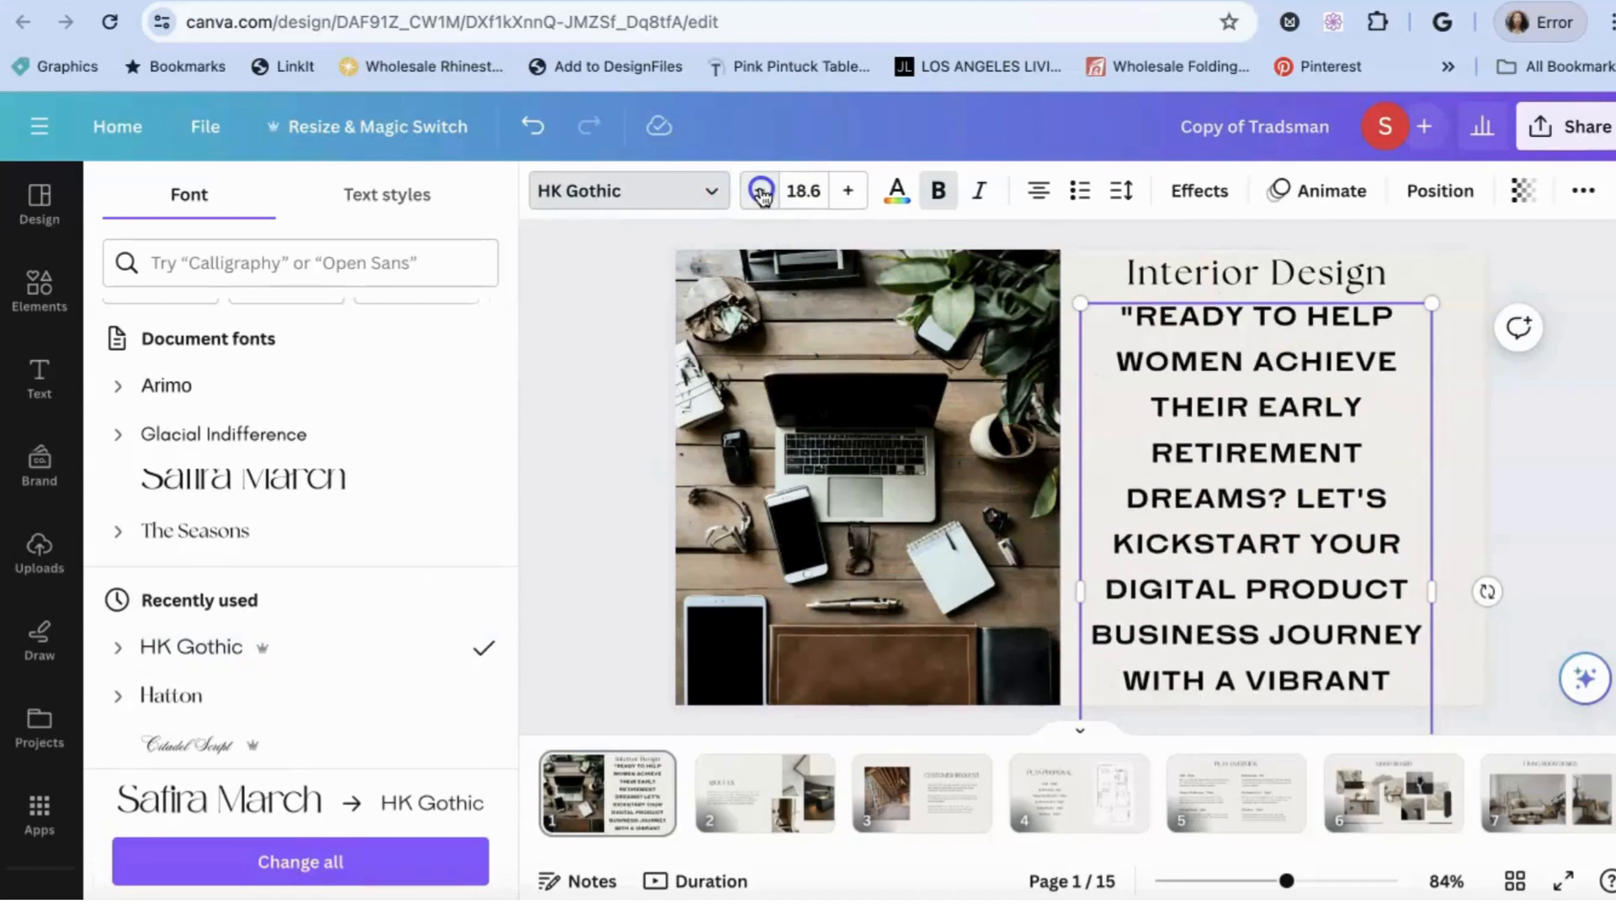
left_click(762, 195)
left_click(762, 195)
left_click(762, 195)
left_click(762, 195)
left_click(761, 195)
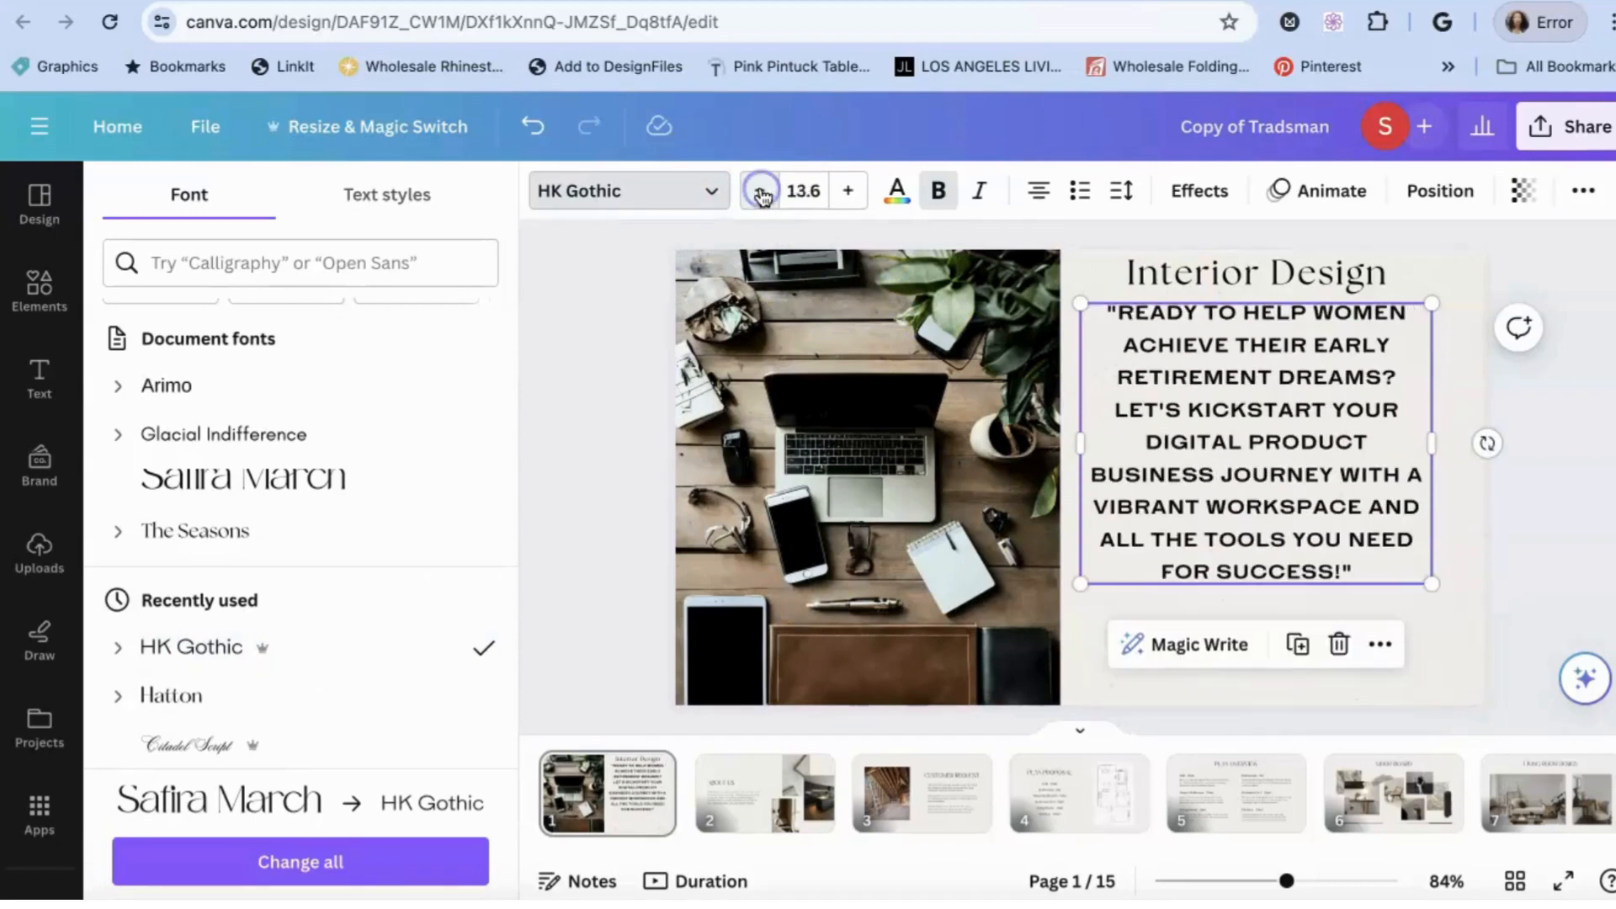
left_click_drag(1334, 515, 1332, 567)
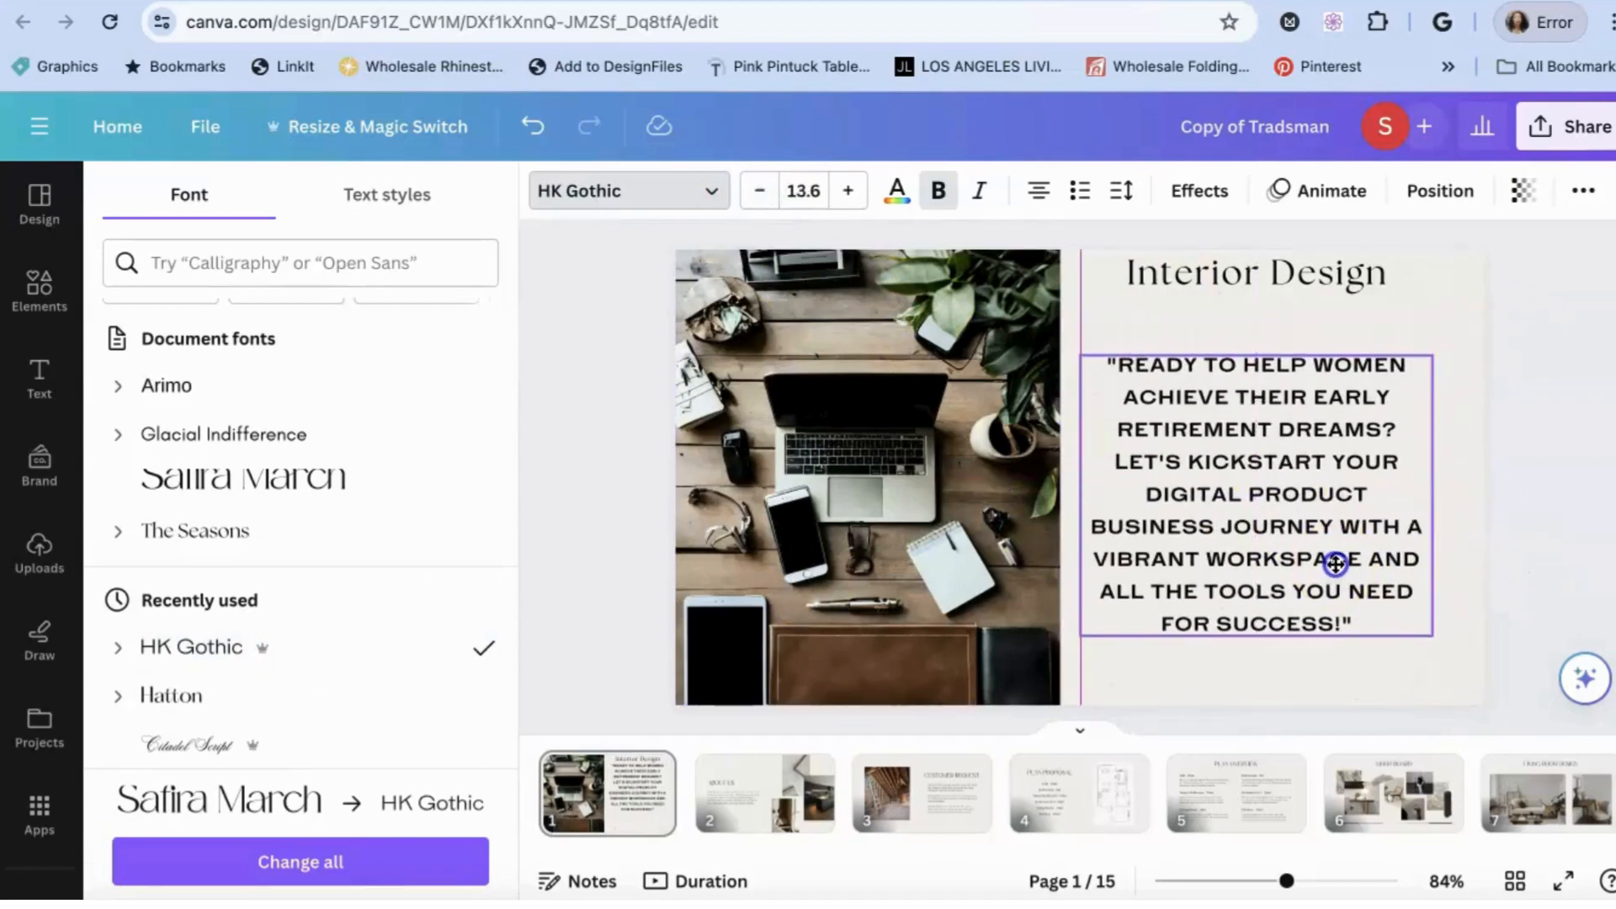
Replace the "Interior Design" heading text on page 1 with "Studio ToolBox"
left_click(1252, 270)
double_click(1359, 280)
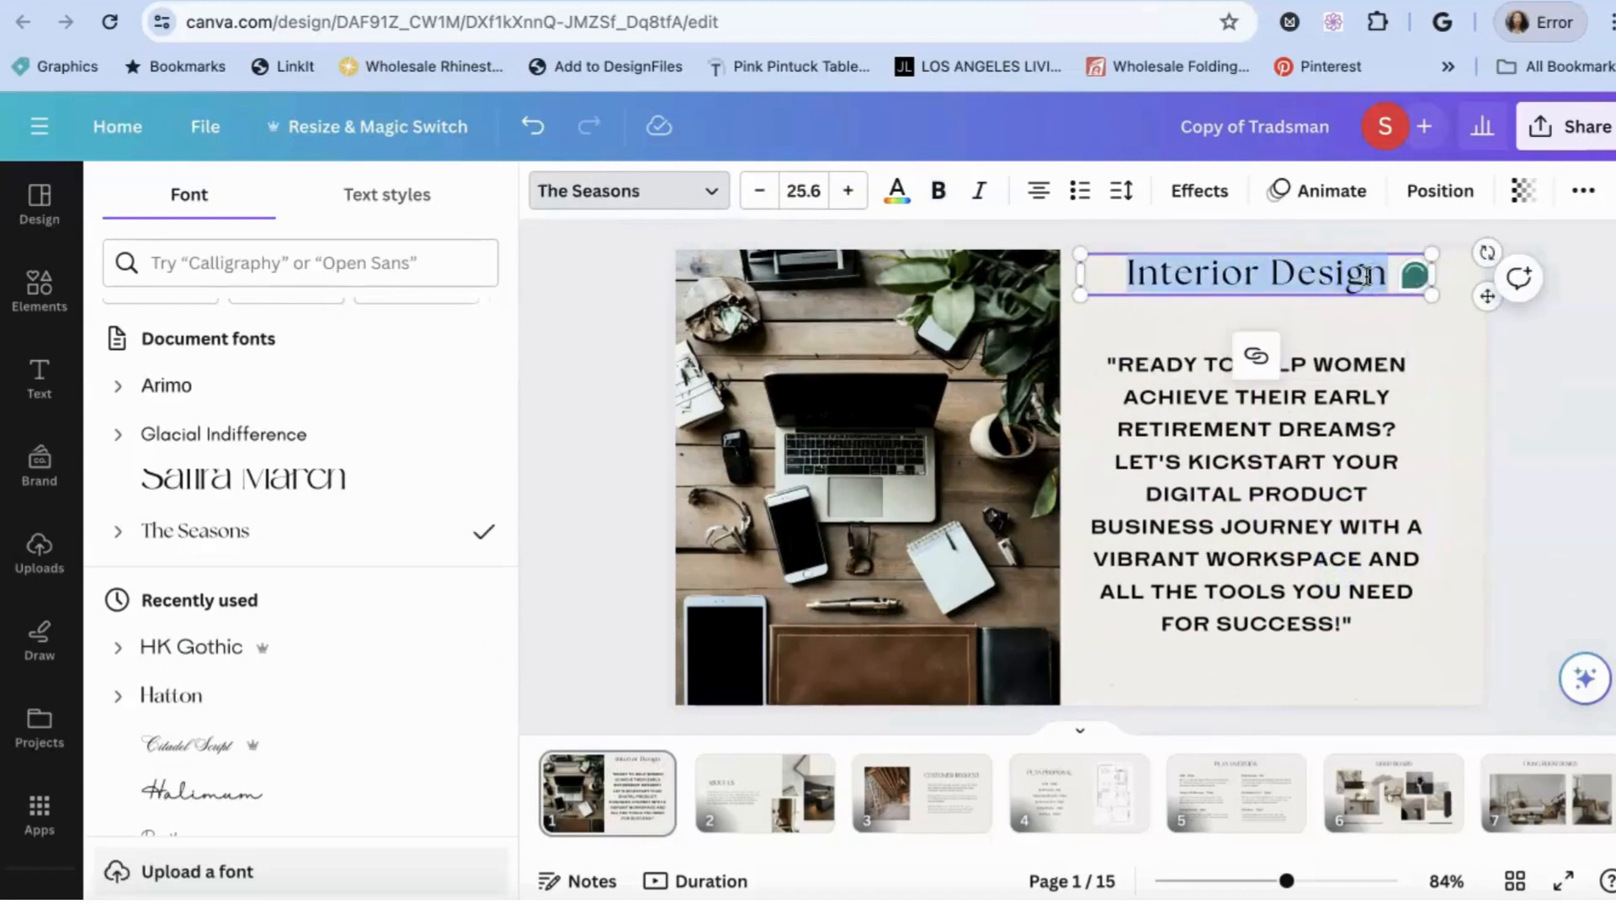
type("Stud")
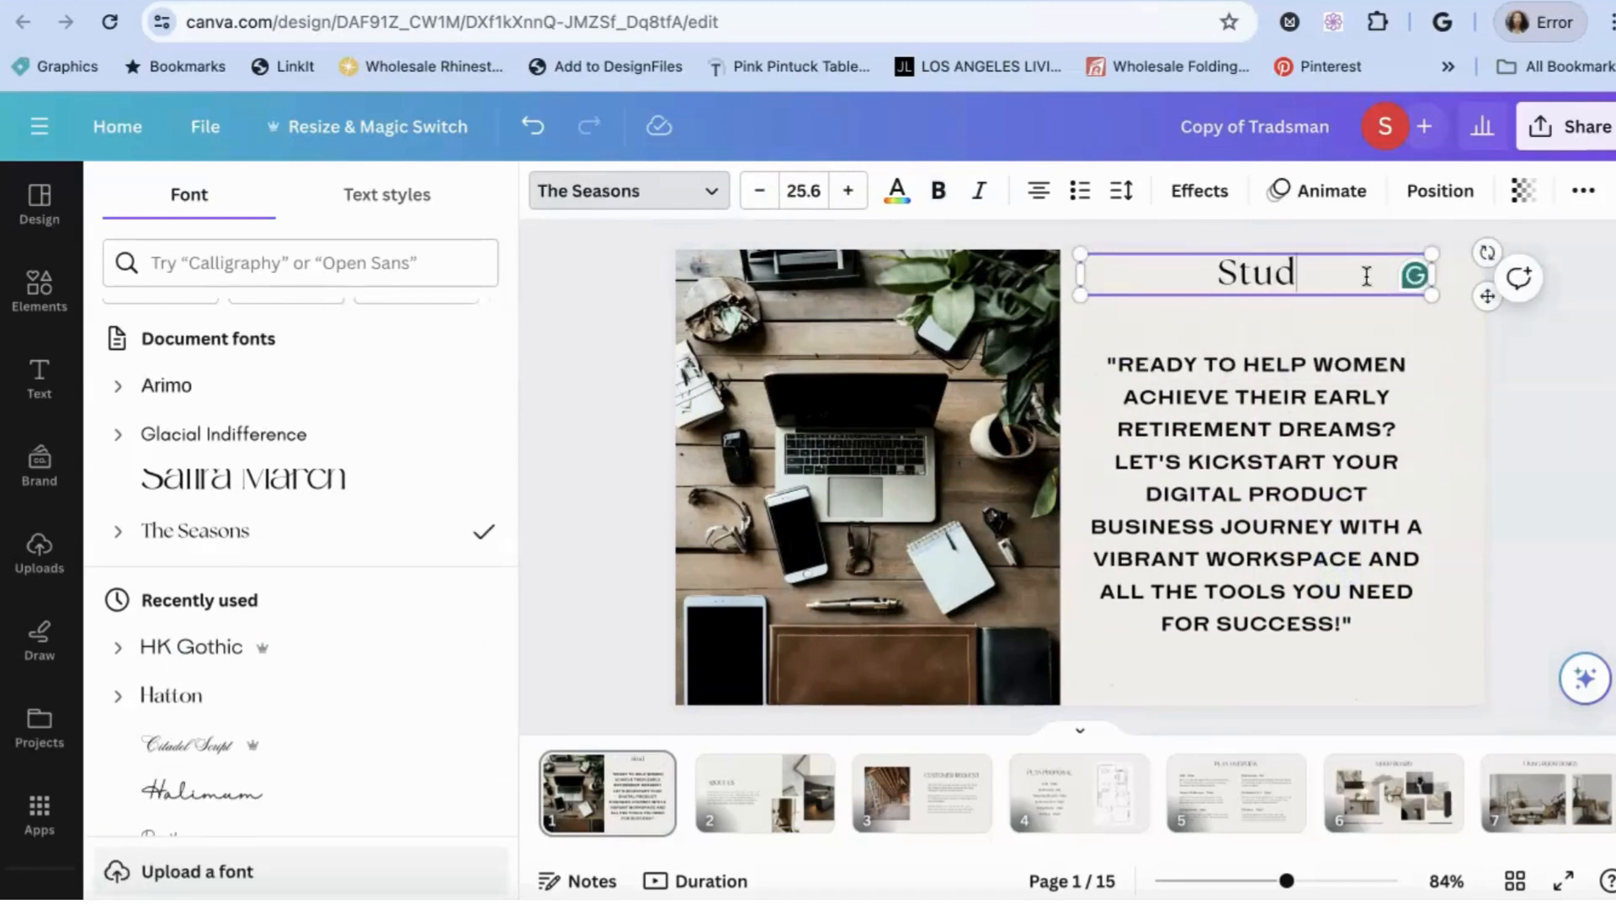
type("io Tool")
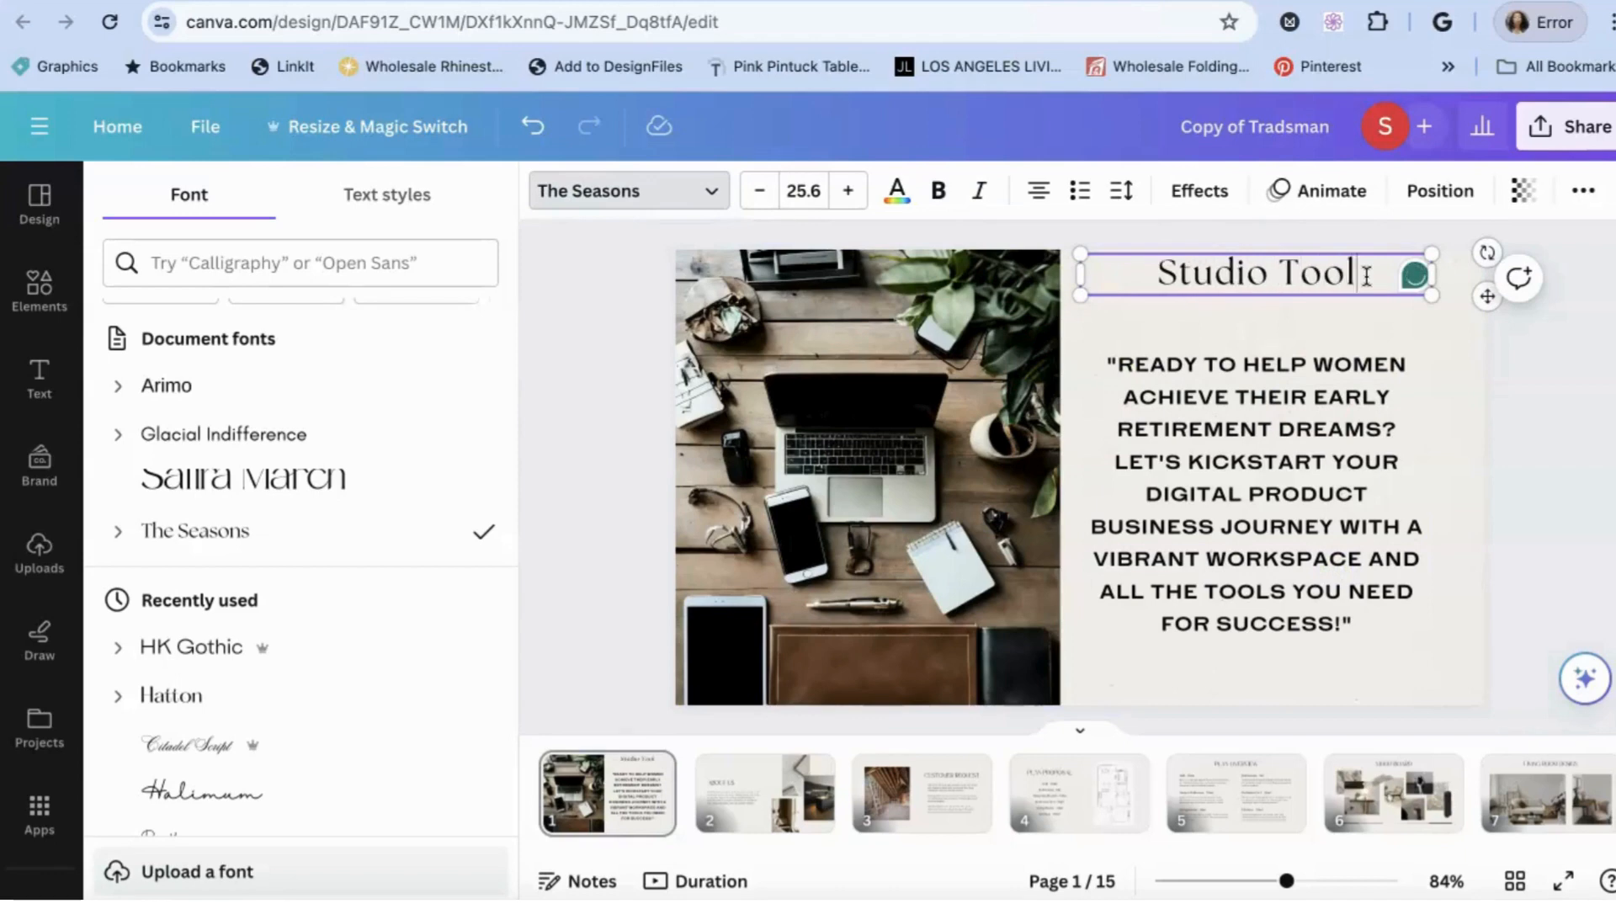
type("Box")
left_click(1010, 291)
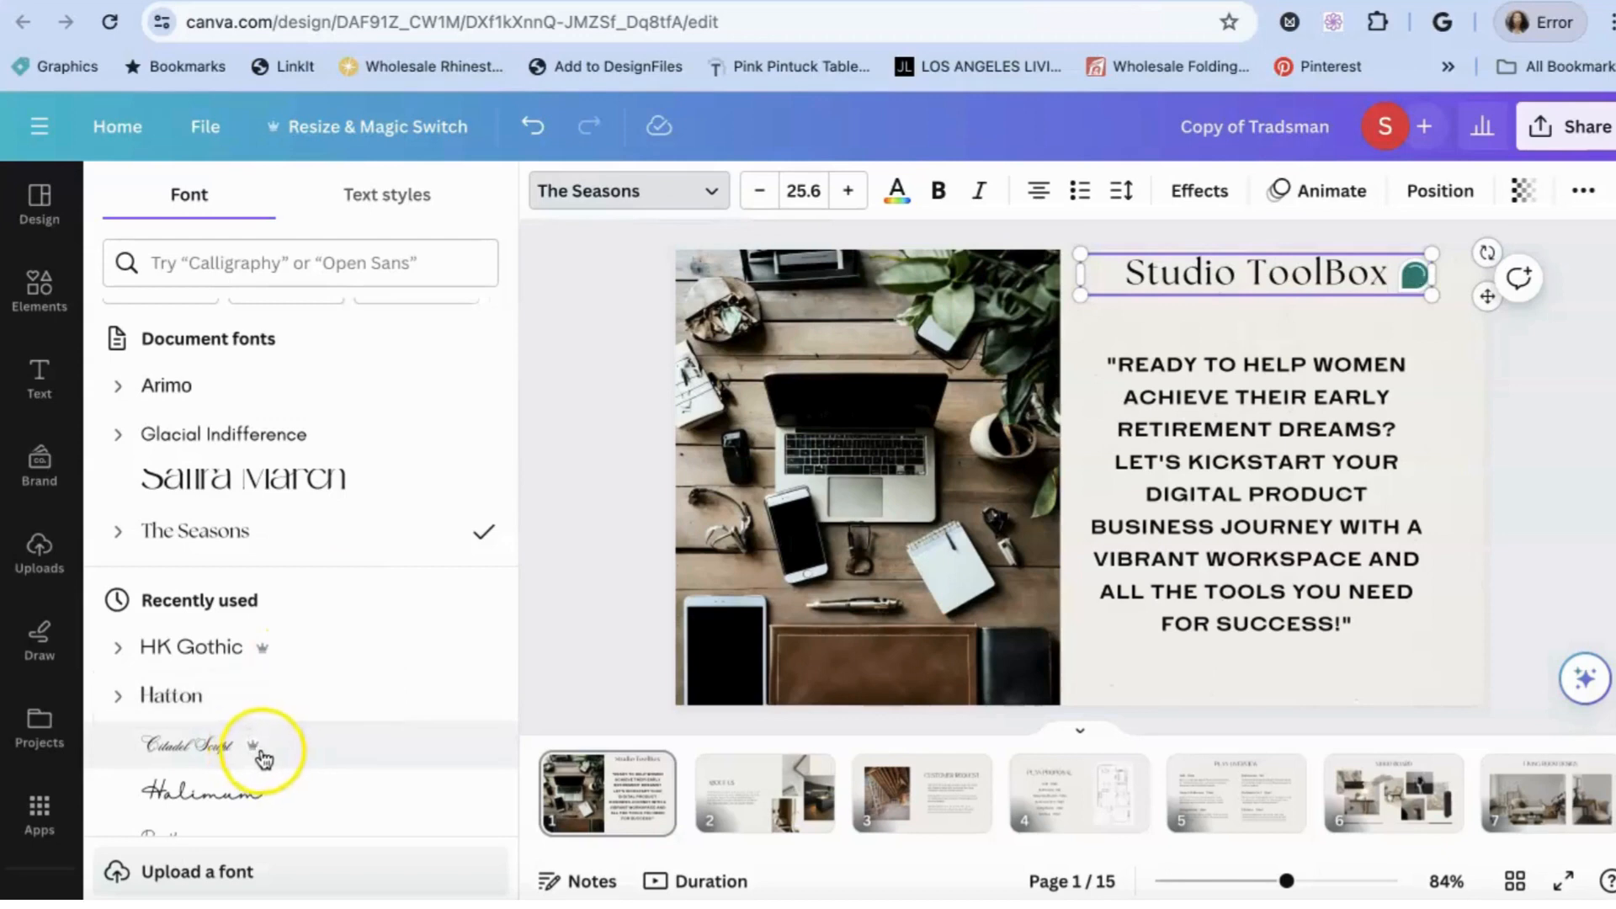
Set the "Studio ToolBox" heading to the Citadel Script font at size 38.6 so it fits on one line
scroll(416, 350, "up", 2)
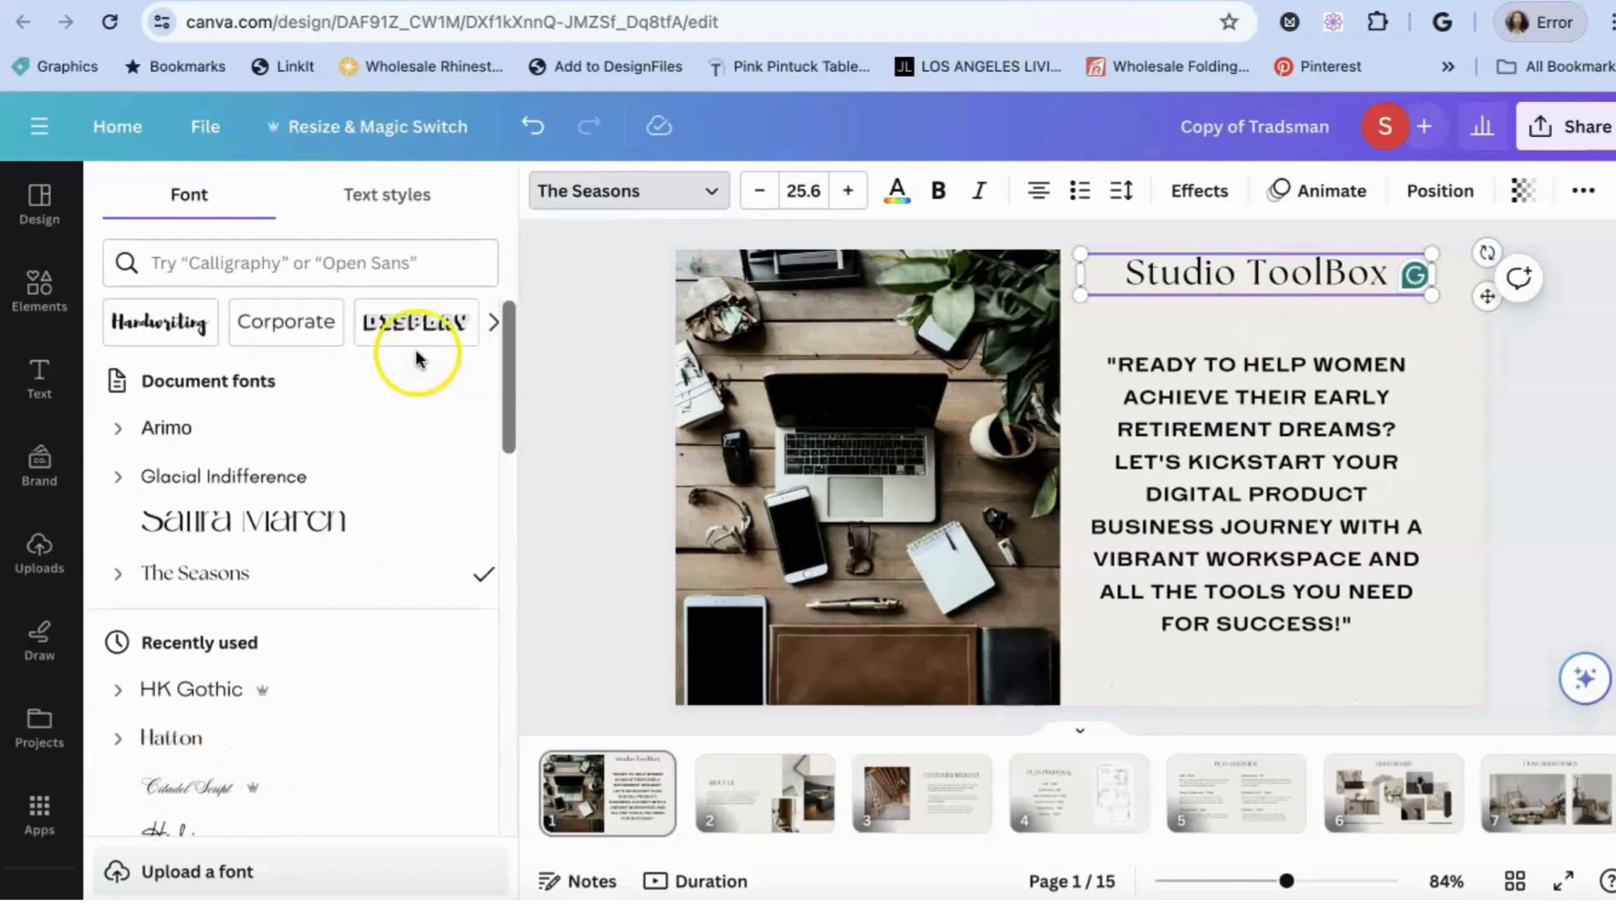
scroll(245, 614, "down", 3)
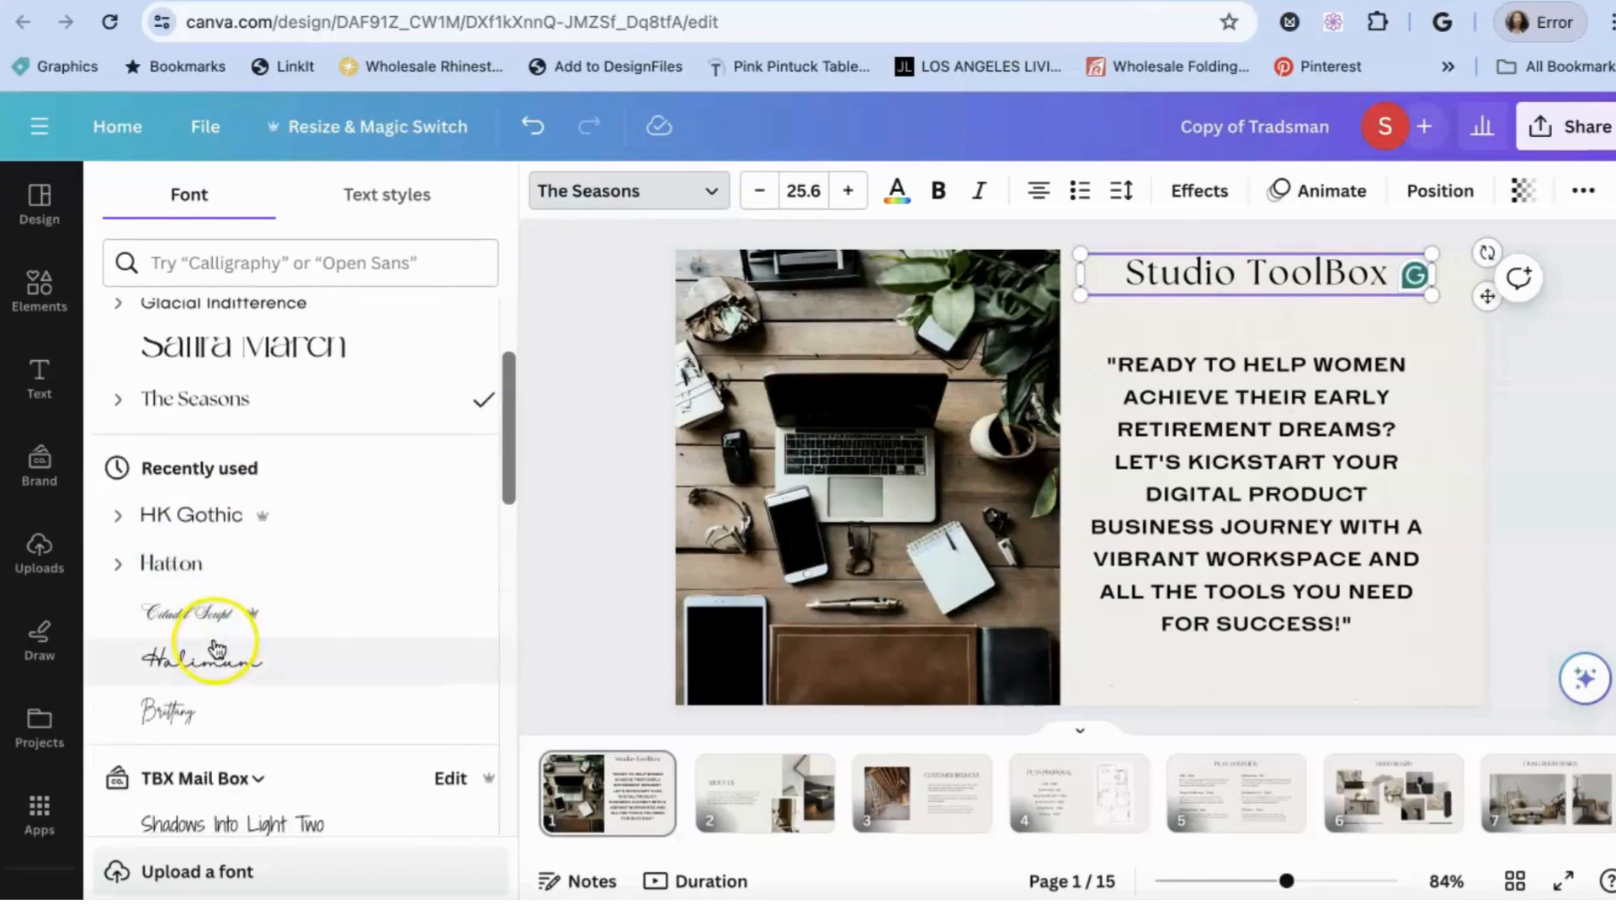
left_click(222, 623)
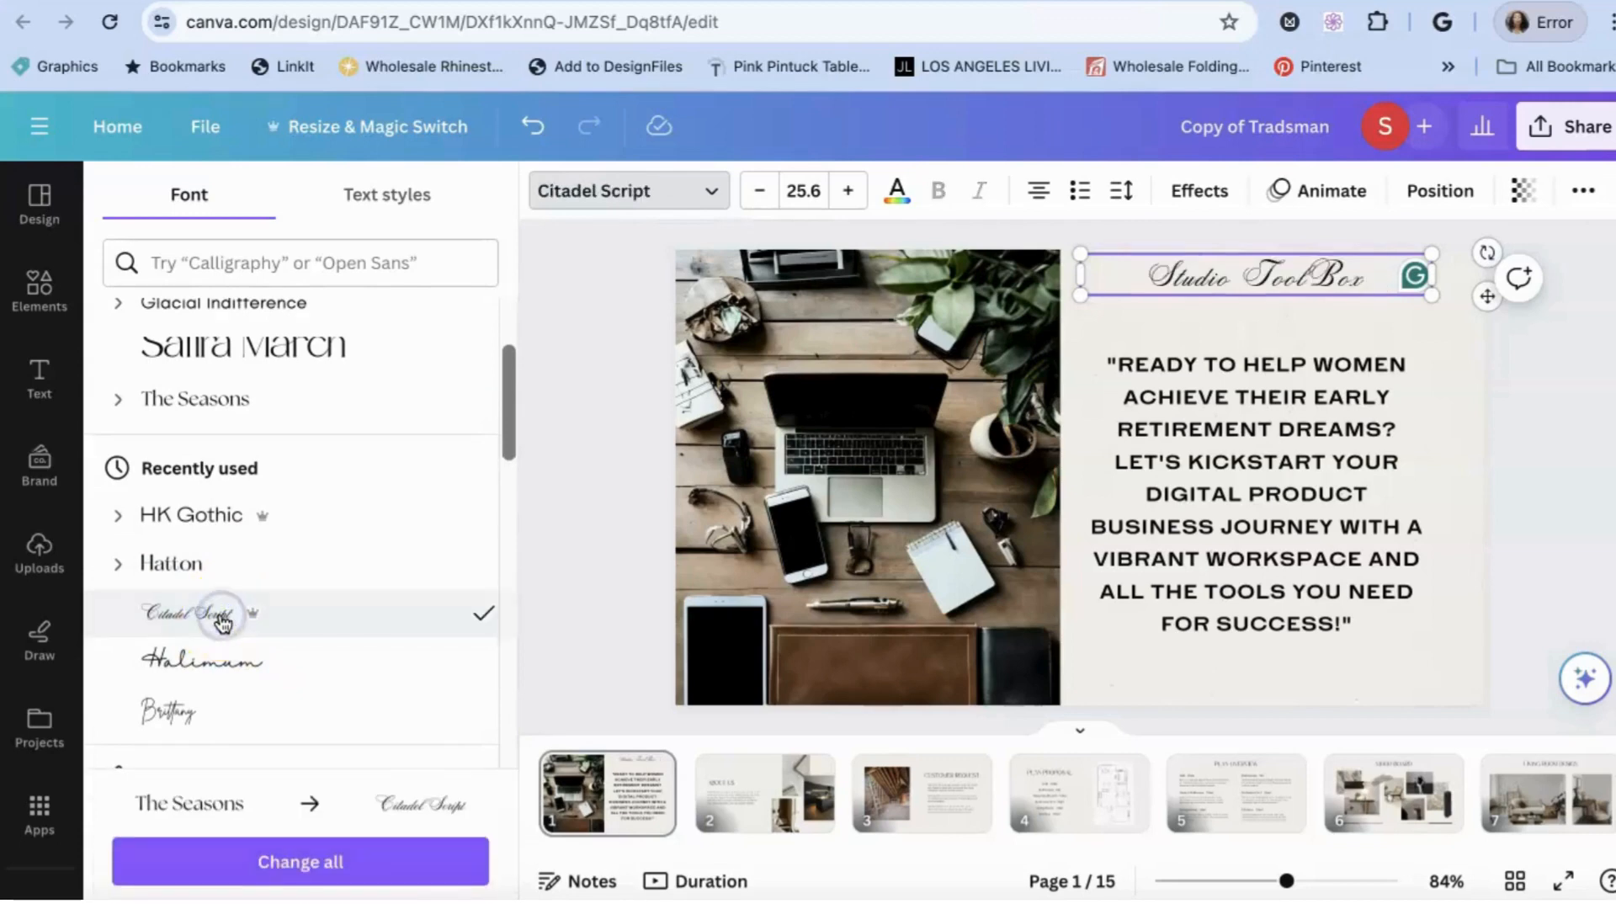
left_click(850, 192)
left_click(850, 192)
left_click(850, 192)
left_click(850, 192)
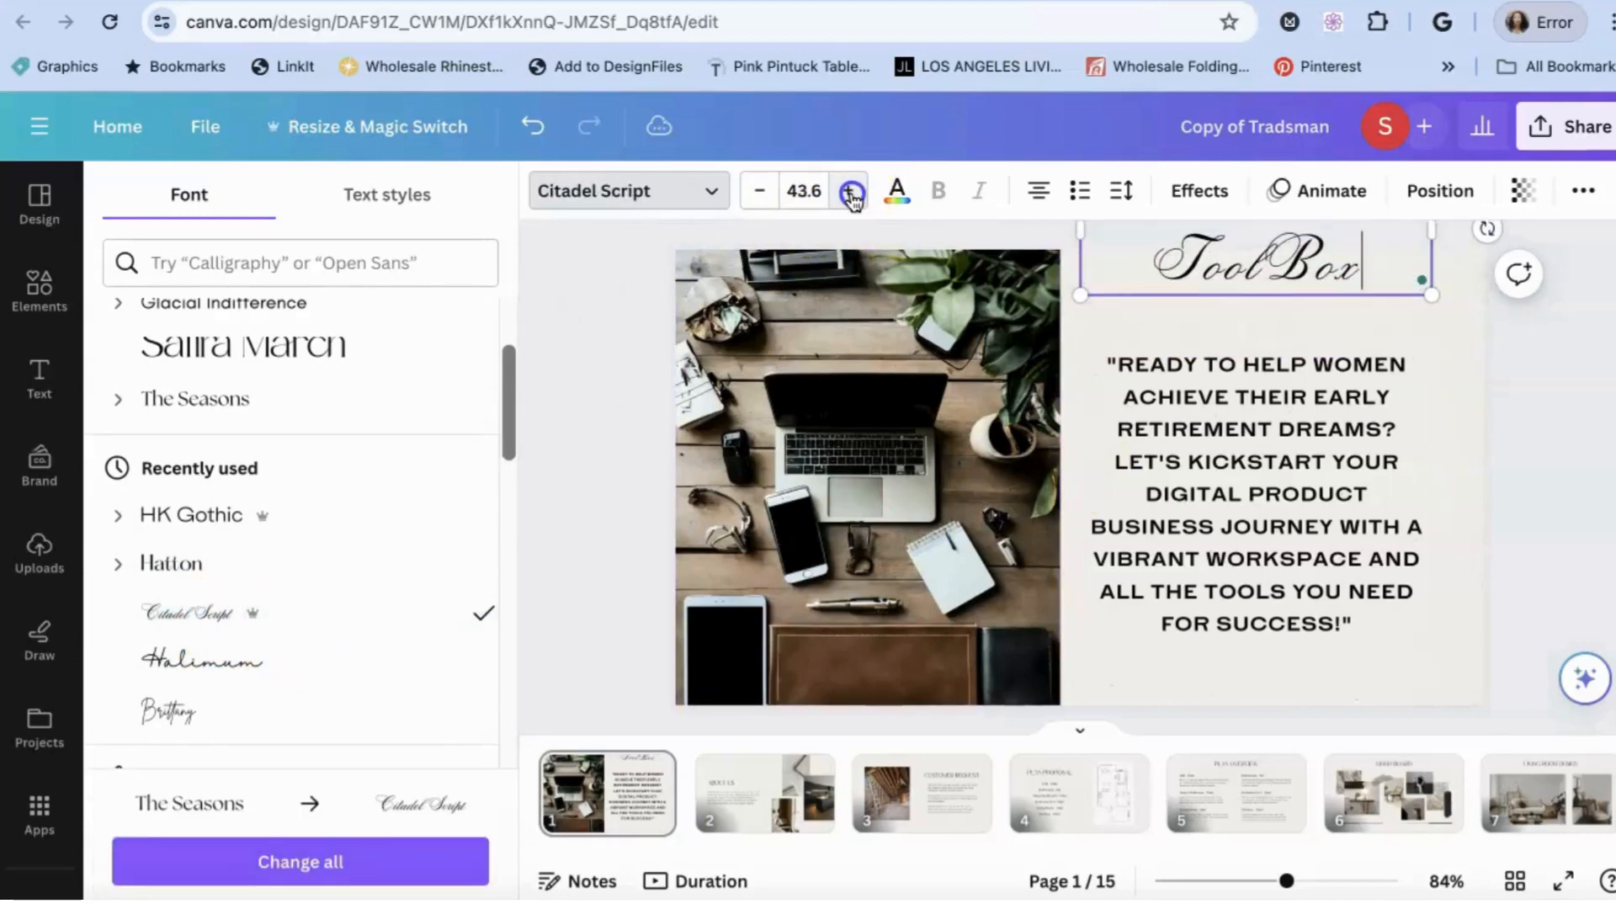
left_click(850, 192)
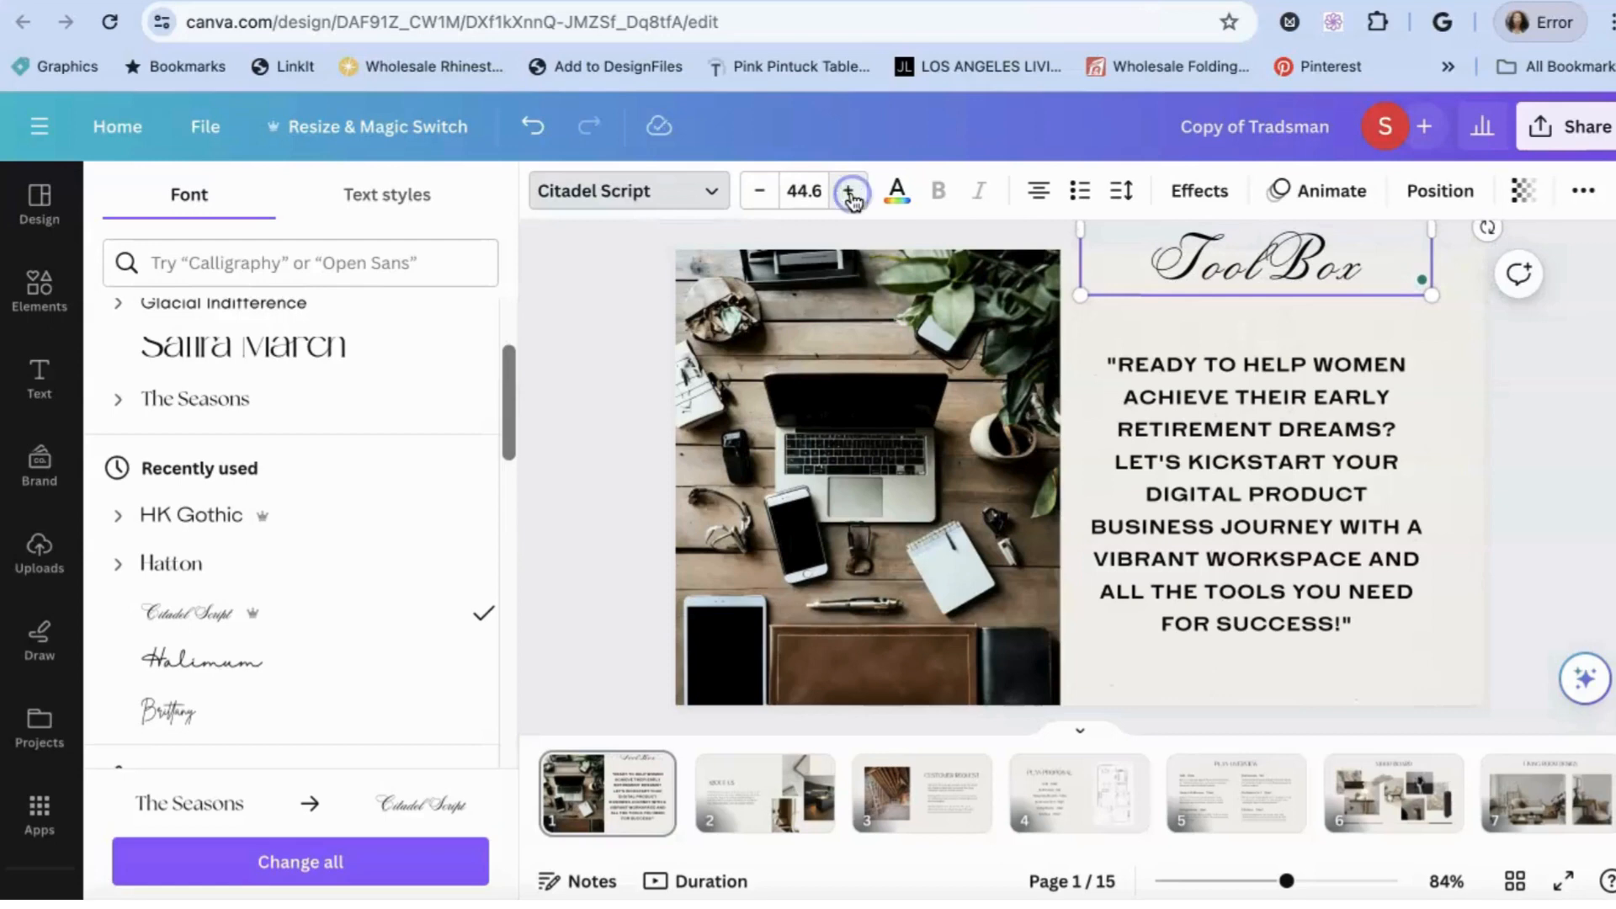
left_click(757, 191)
left_click(758, 191)
left_click(757, 191)
left_click(758, 191)
left_click(758, 192)
left_click(758, 191)
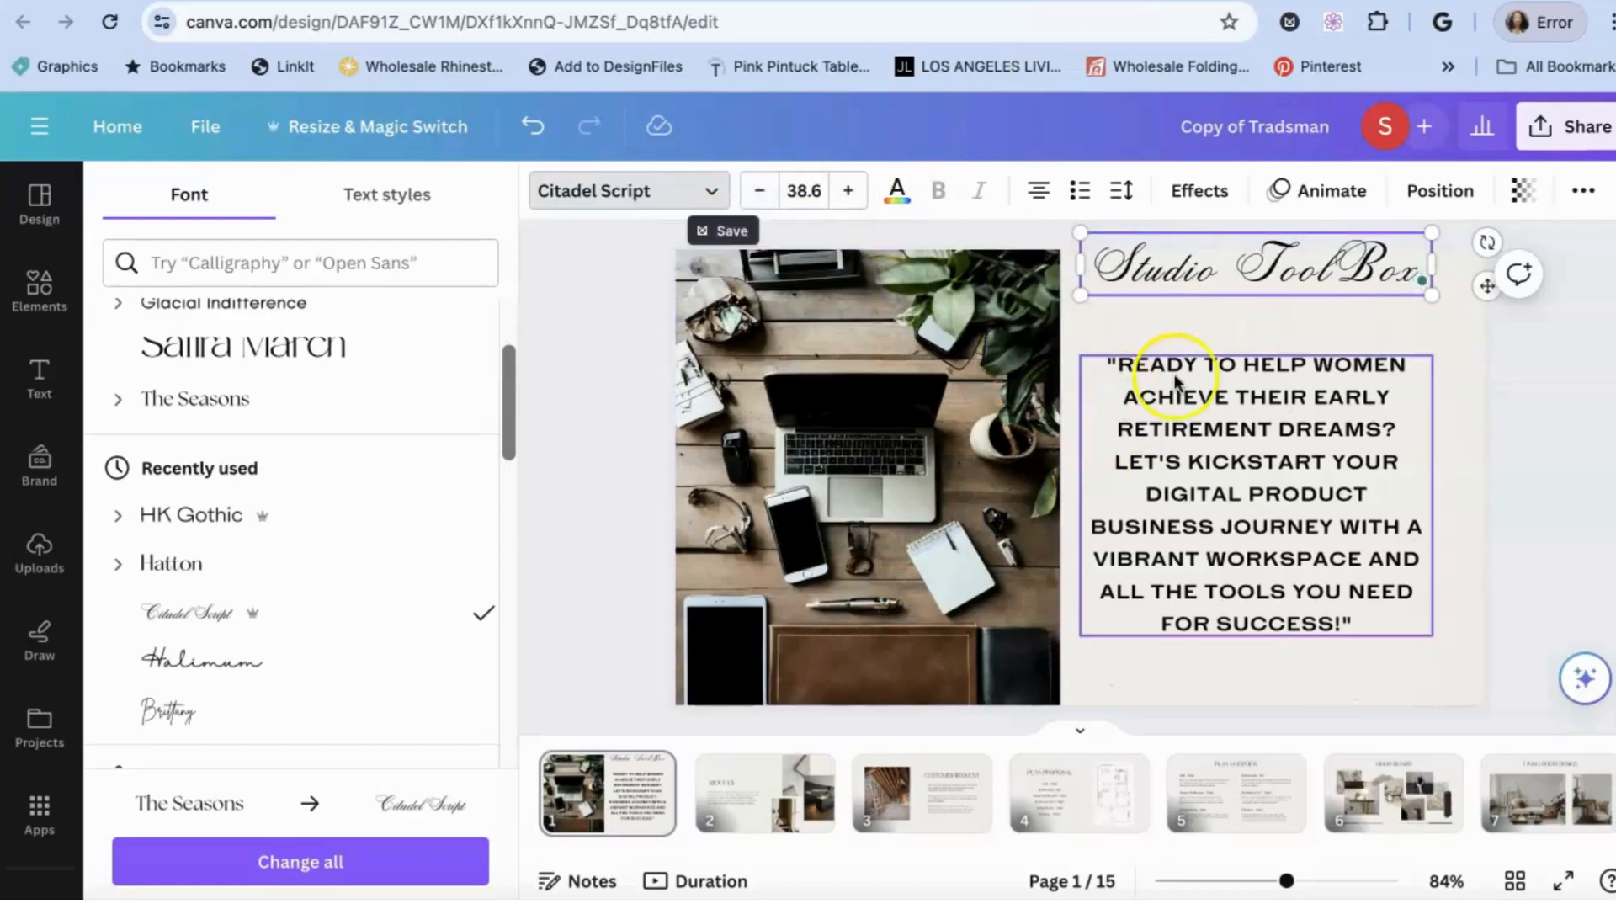
Move the "Studio ToolBox" heading slightly down so it sits inside the page's upper edge above the statement
left_click_drag(1288, 285, 1288, 306)
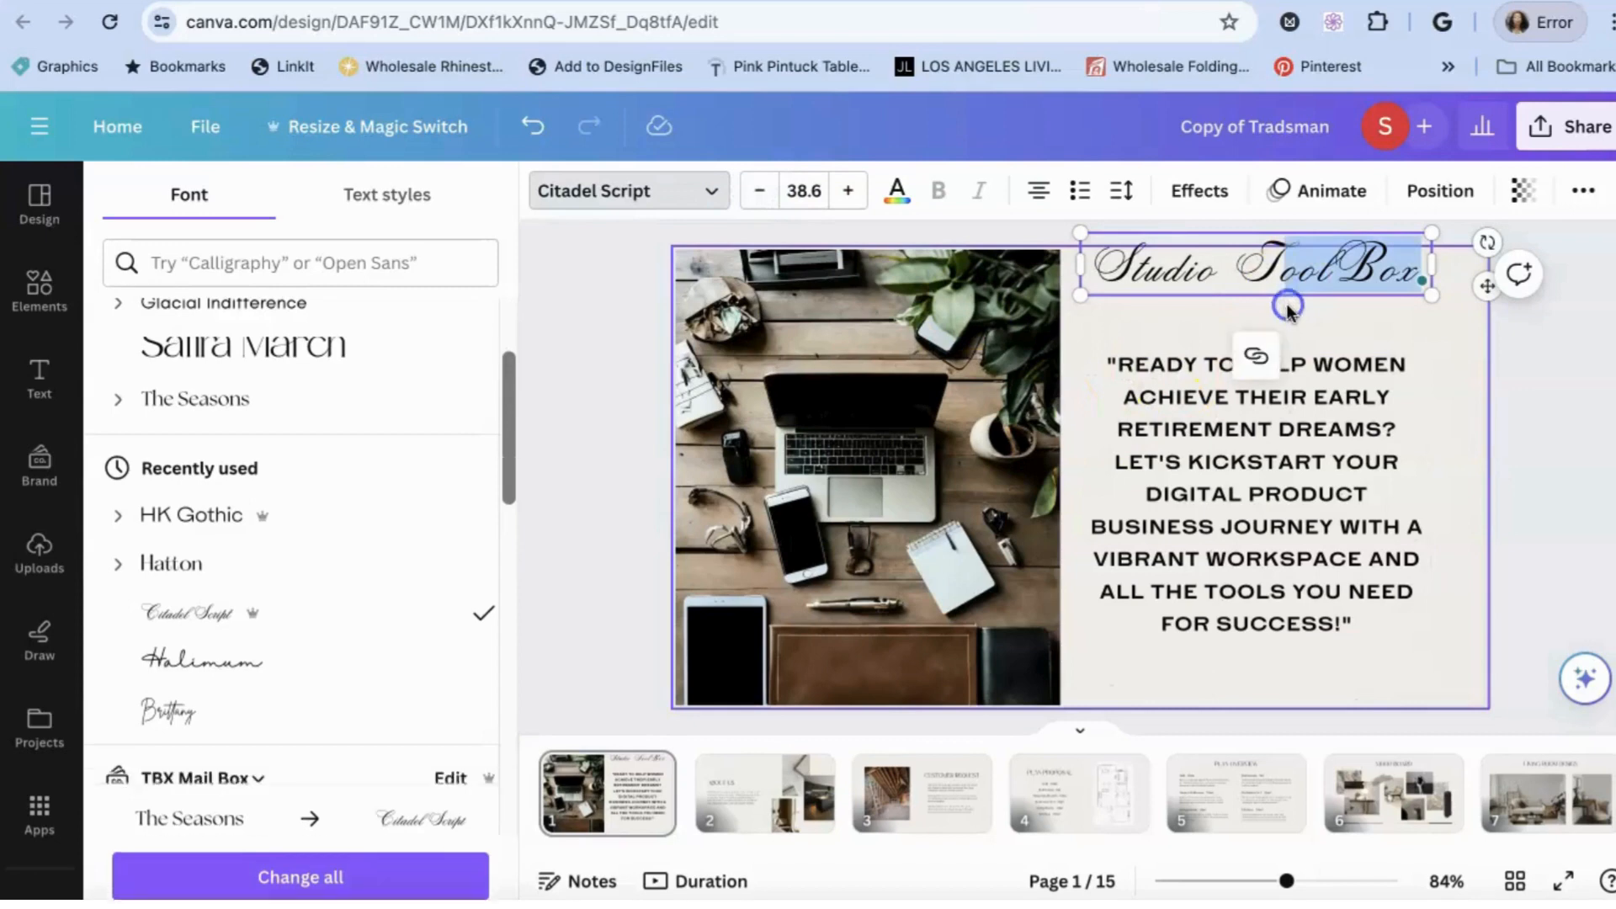
left_click(1585, 360)
left_click(1578, 350)
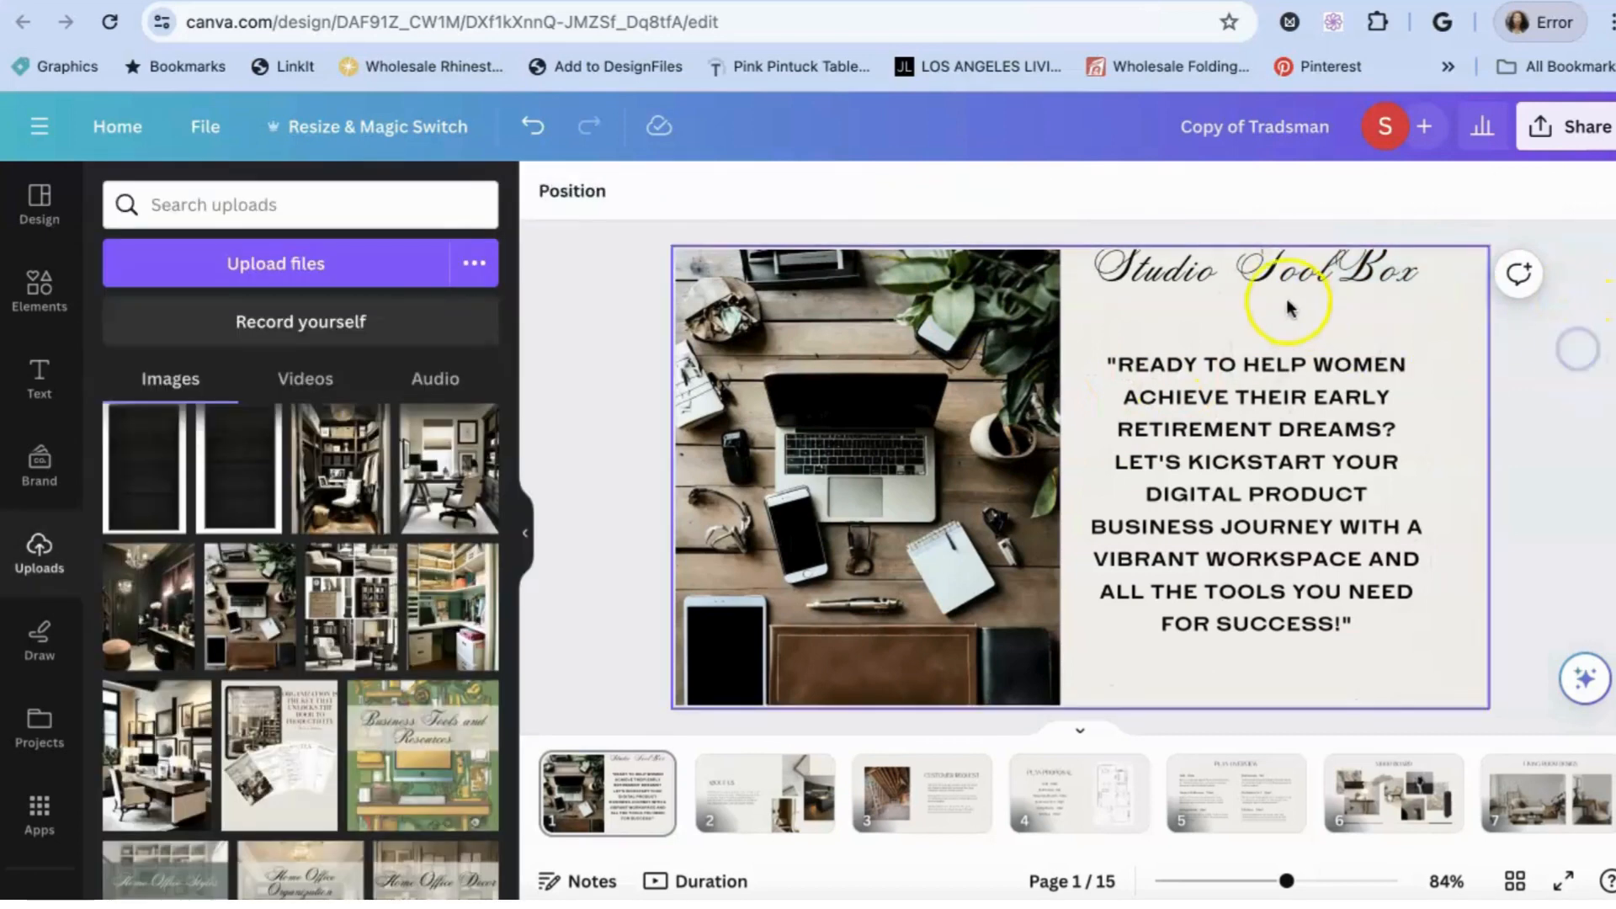
left_click_drag(1271, 279, 1280, 303)
left_click(1545, 420)
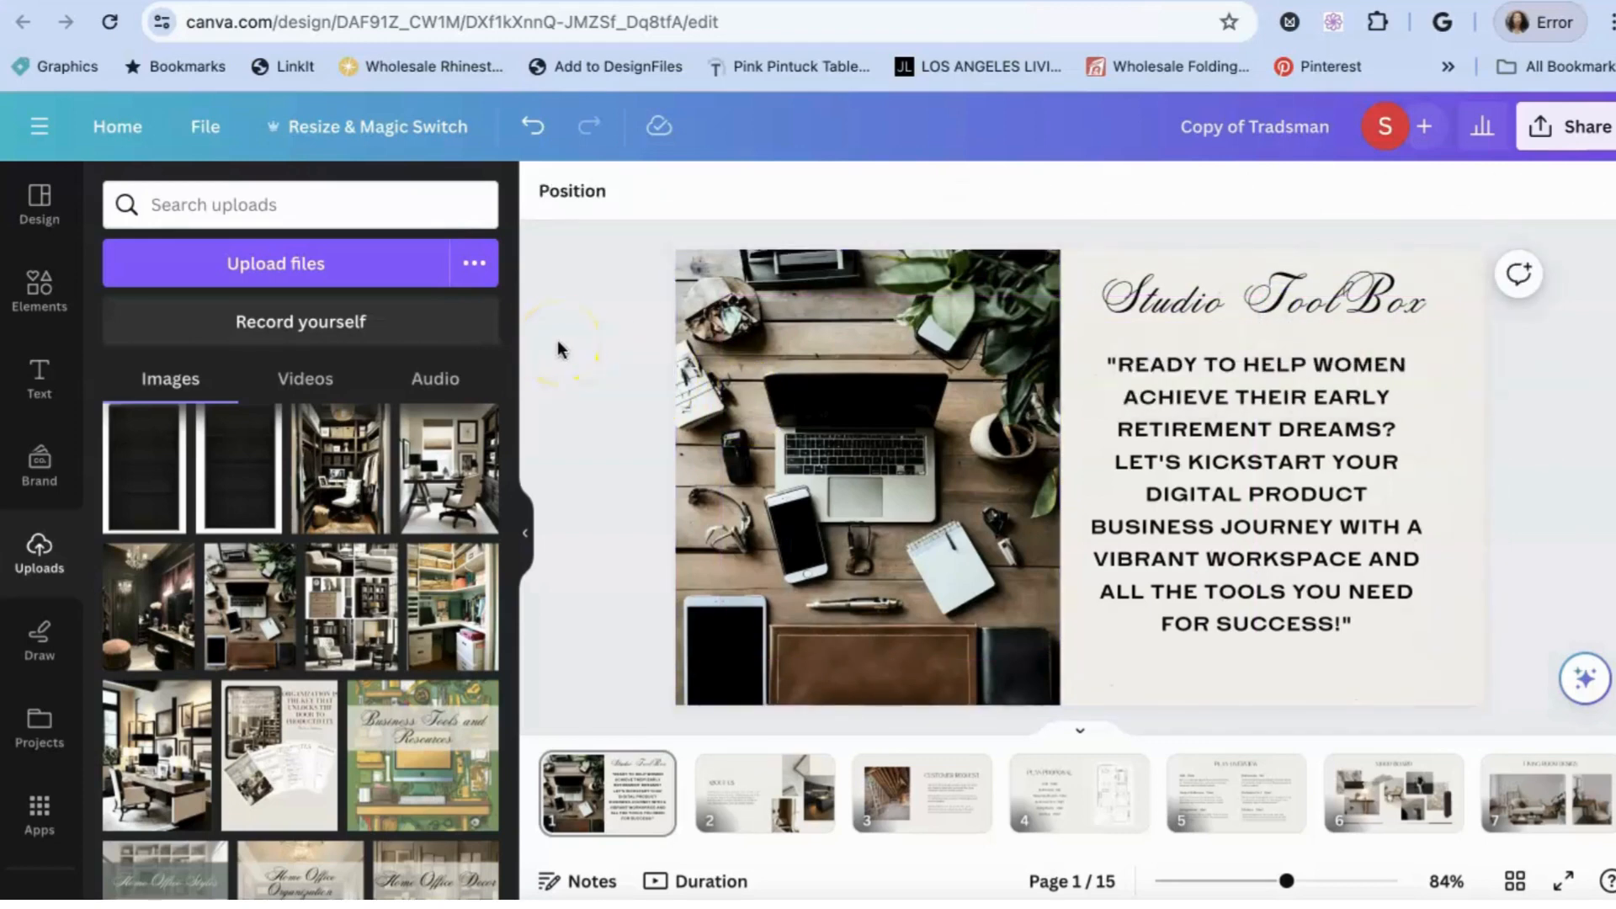
Search the elements library for "deecorative corners" and show all the matching graphics
left_click(36, 295)
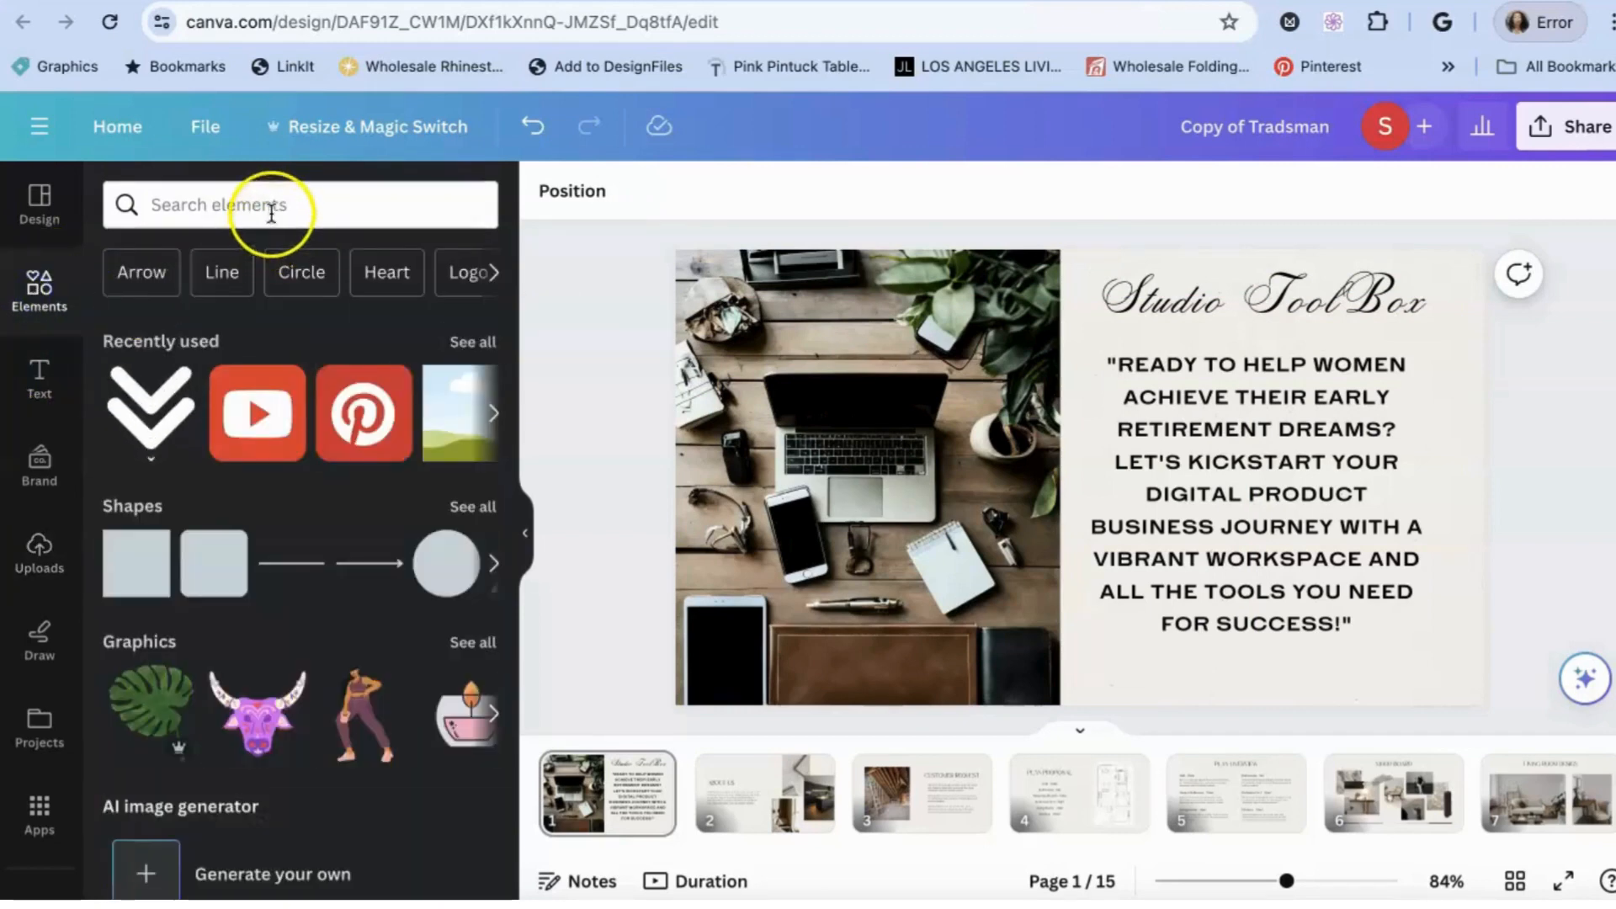
left_click(271, 208)
type("deecoralti")
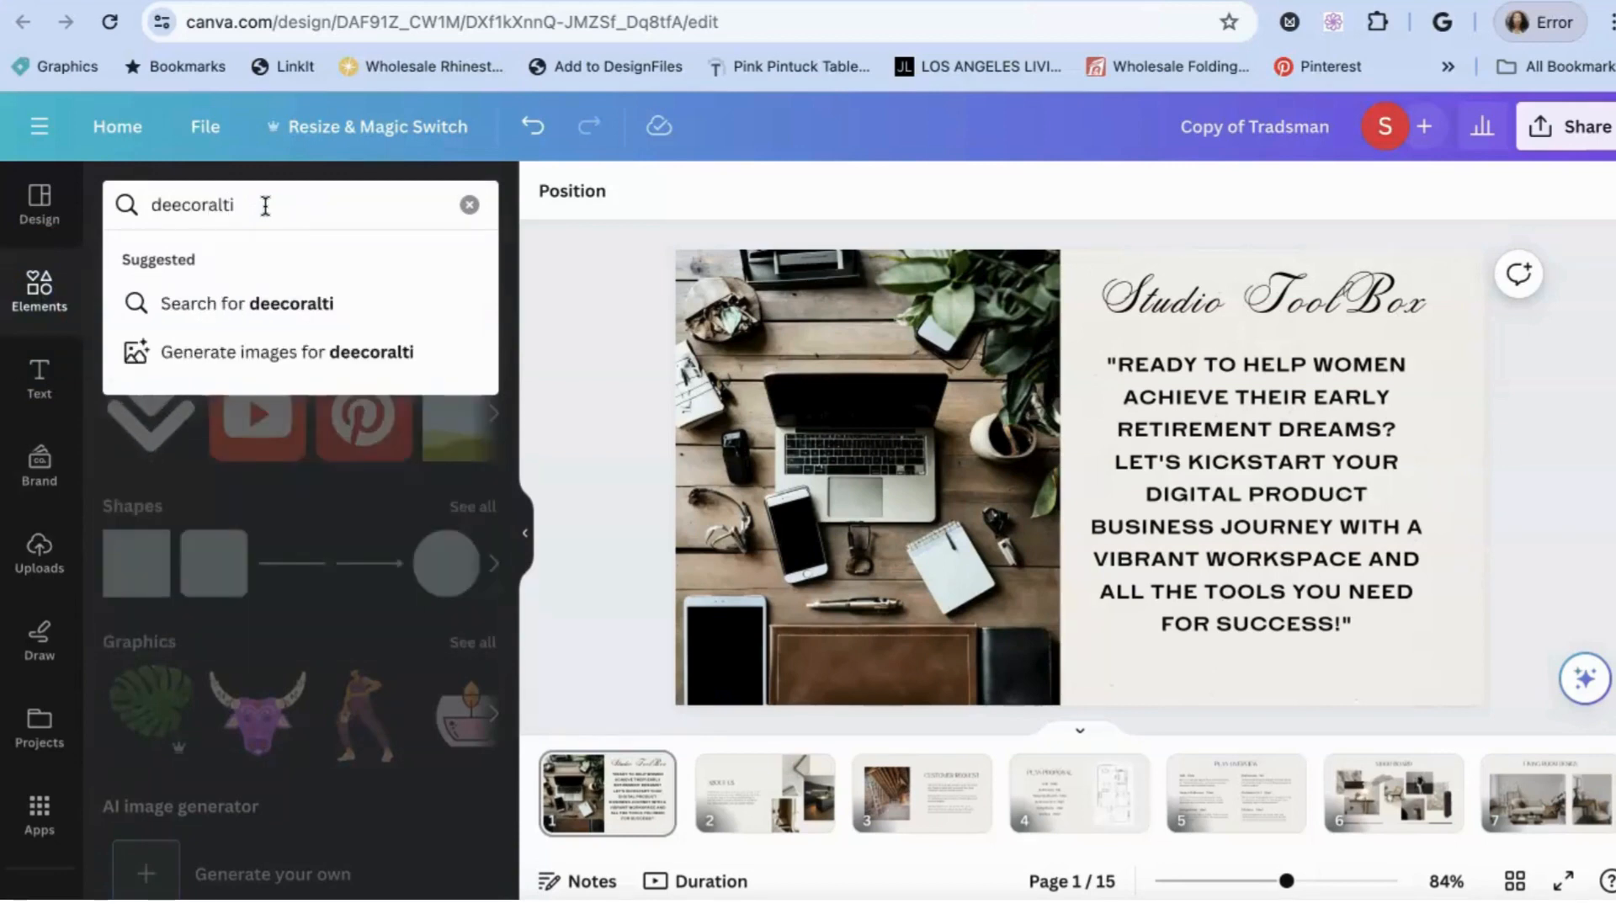
key("BackSpace")
key("BackSpace")
type("tive corners")
key("Return")
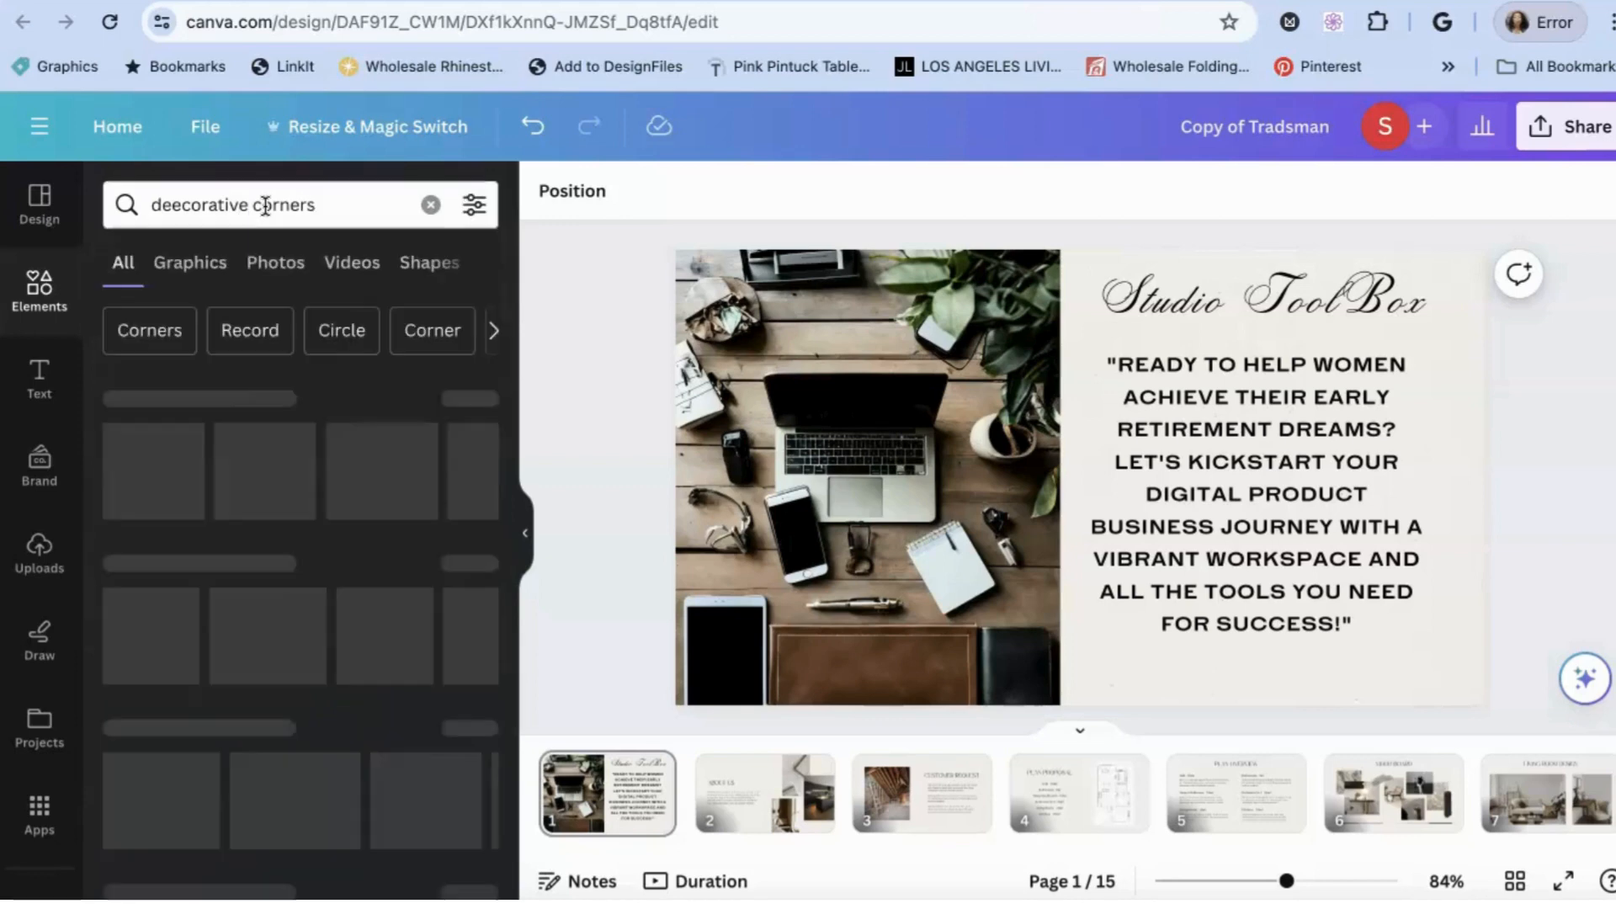
left_click(469, 398)
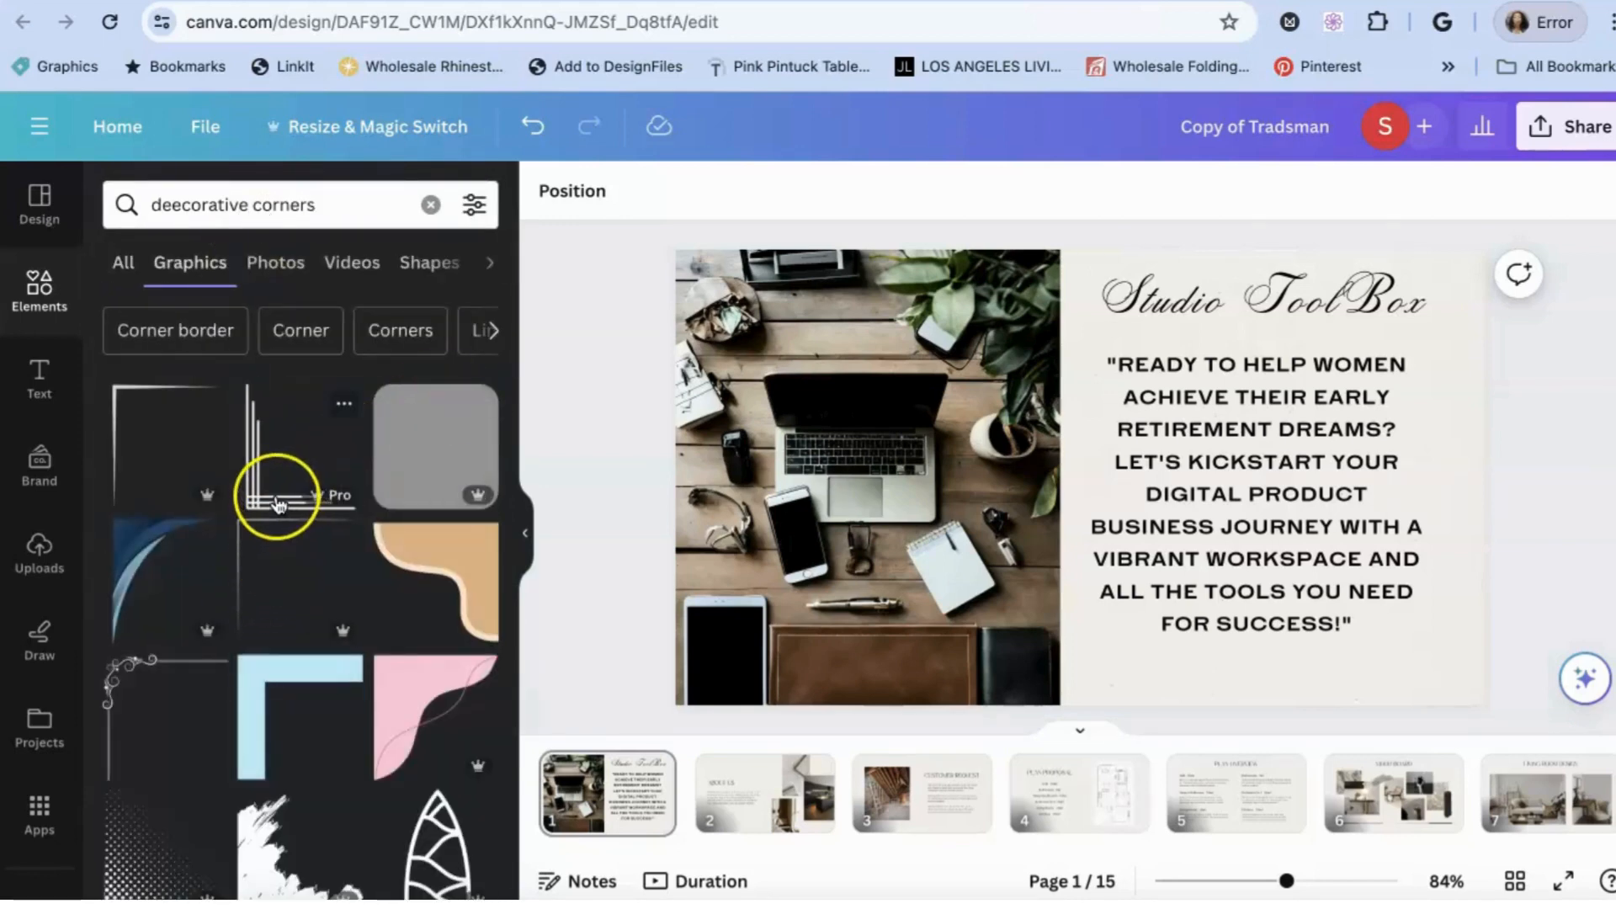
Place the triple-line corner graphic at the beige area's lower left and a duplicate, flipped horizontally and vertically, at its upper right
left_click(279, 504)
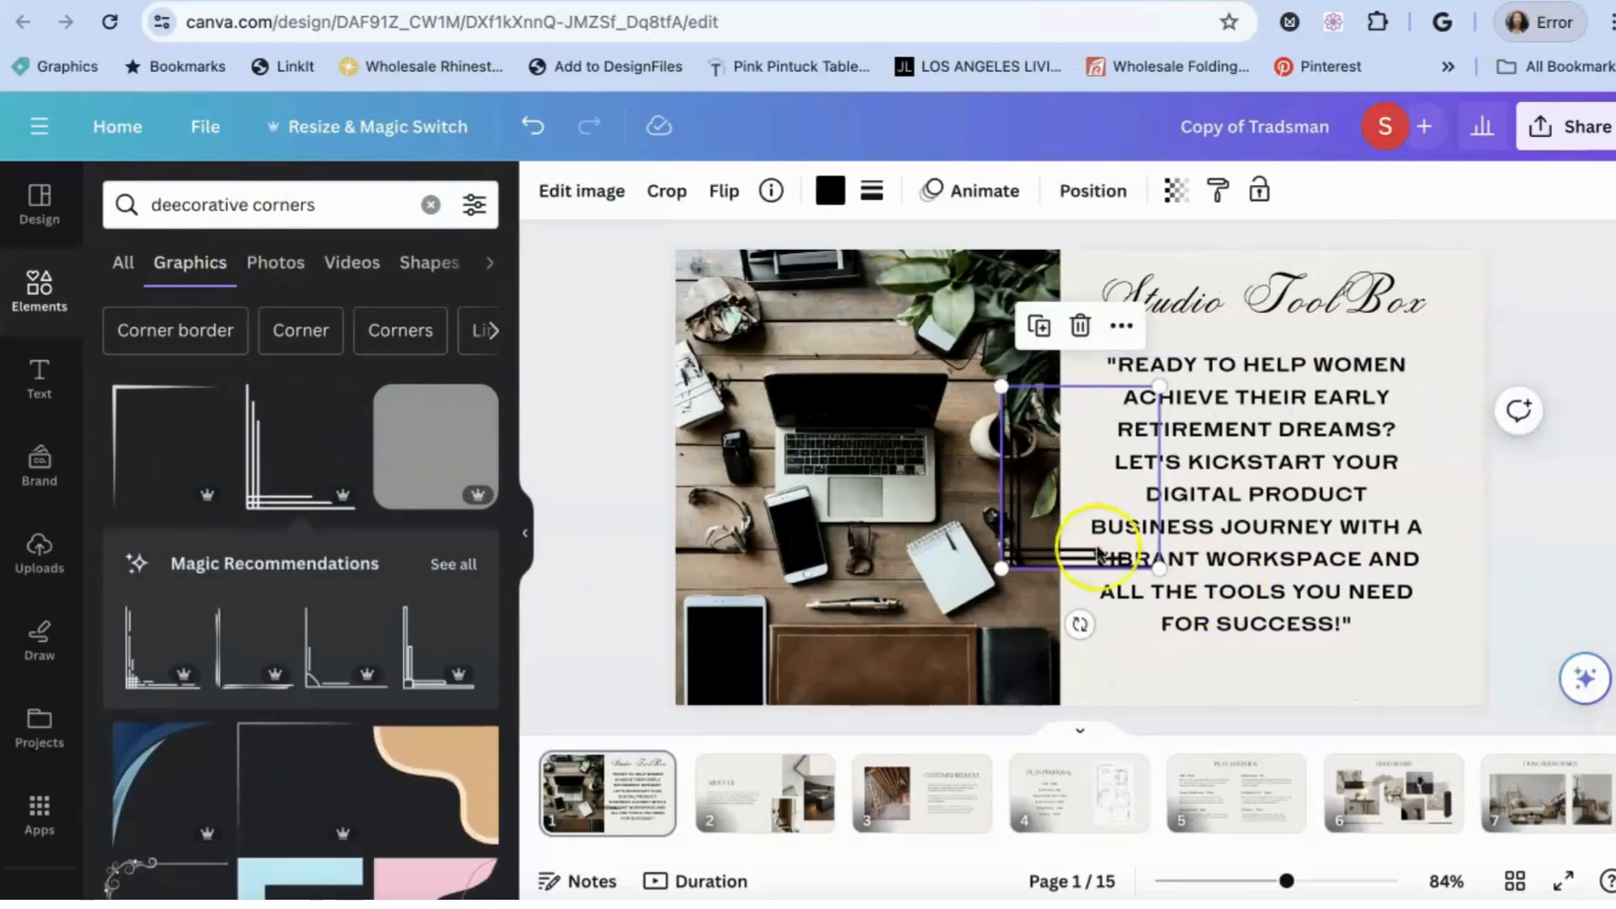
left_click_drag(1031, 539, 1092, 674)
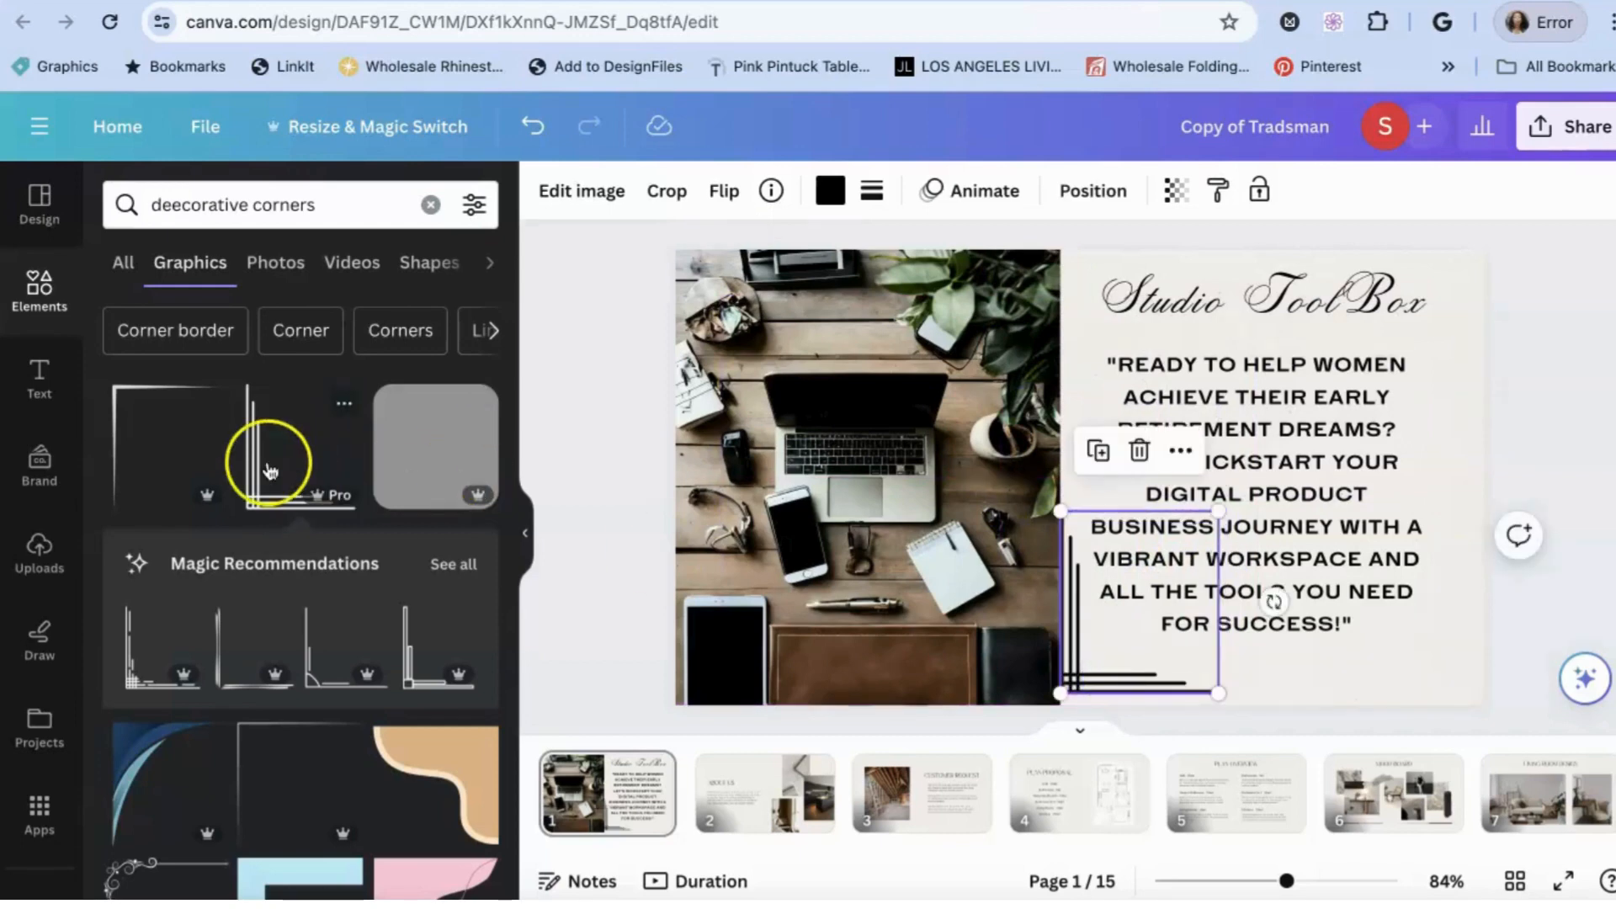
left_click(1098, 453)
left_click_drag(1147, 678, 1393, 389)
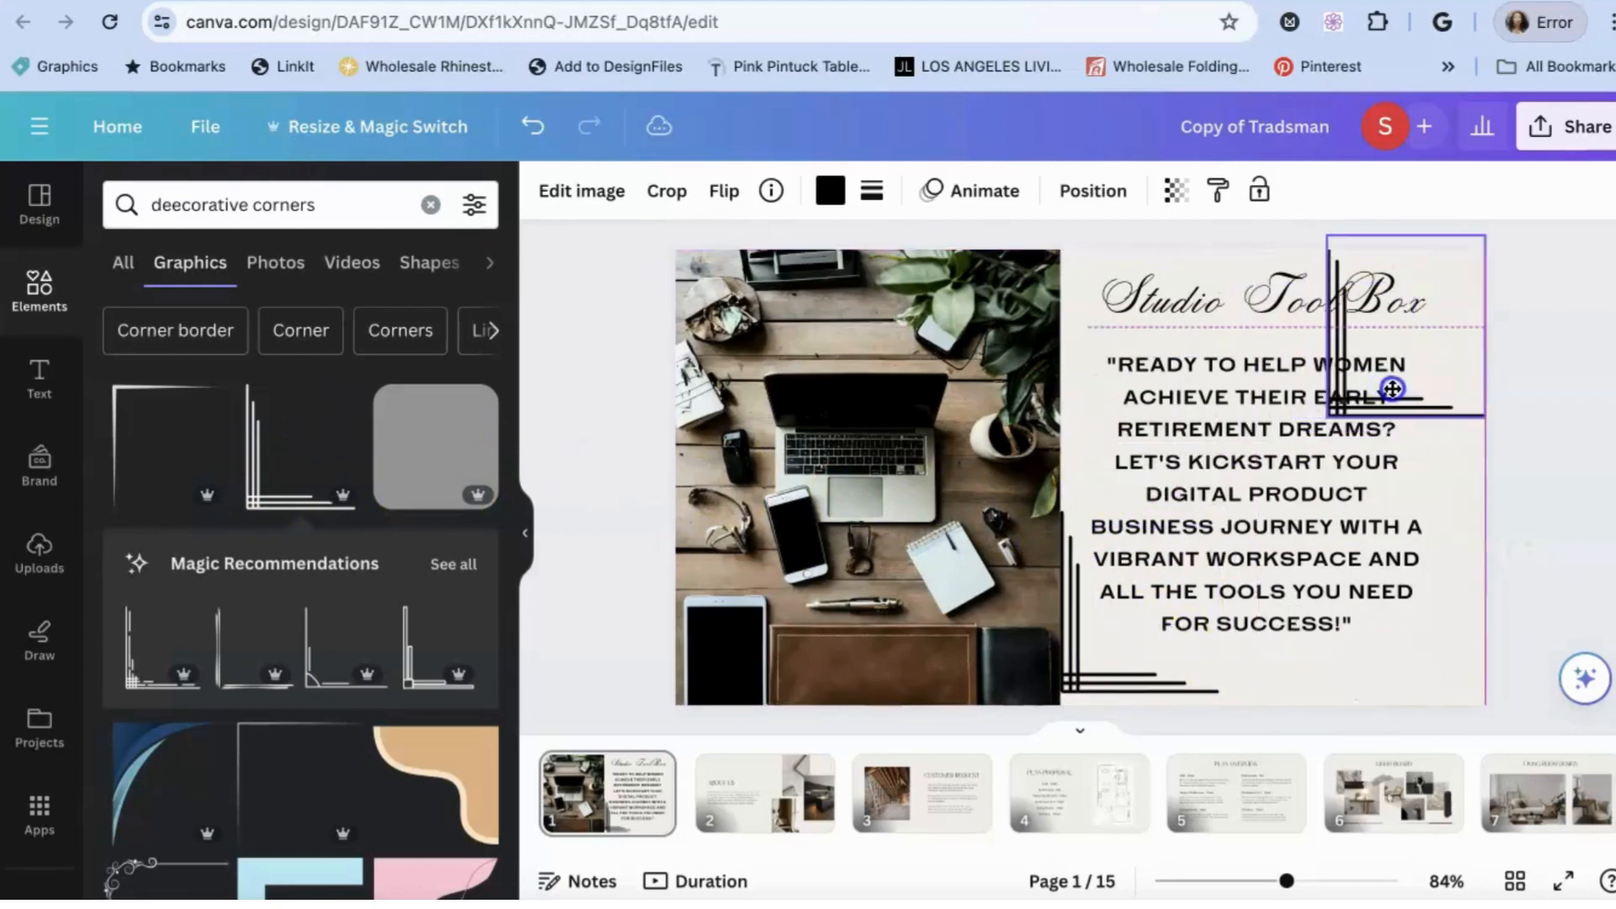
left_click(725, 191)
left_click(732, 254)
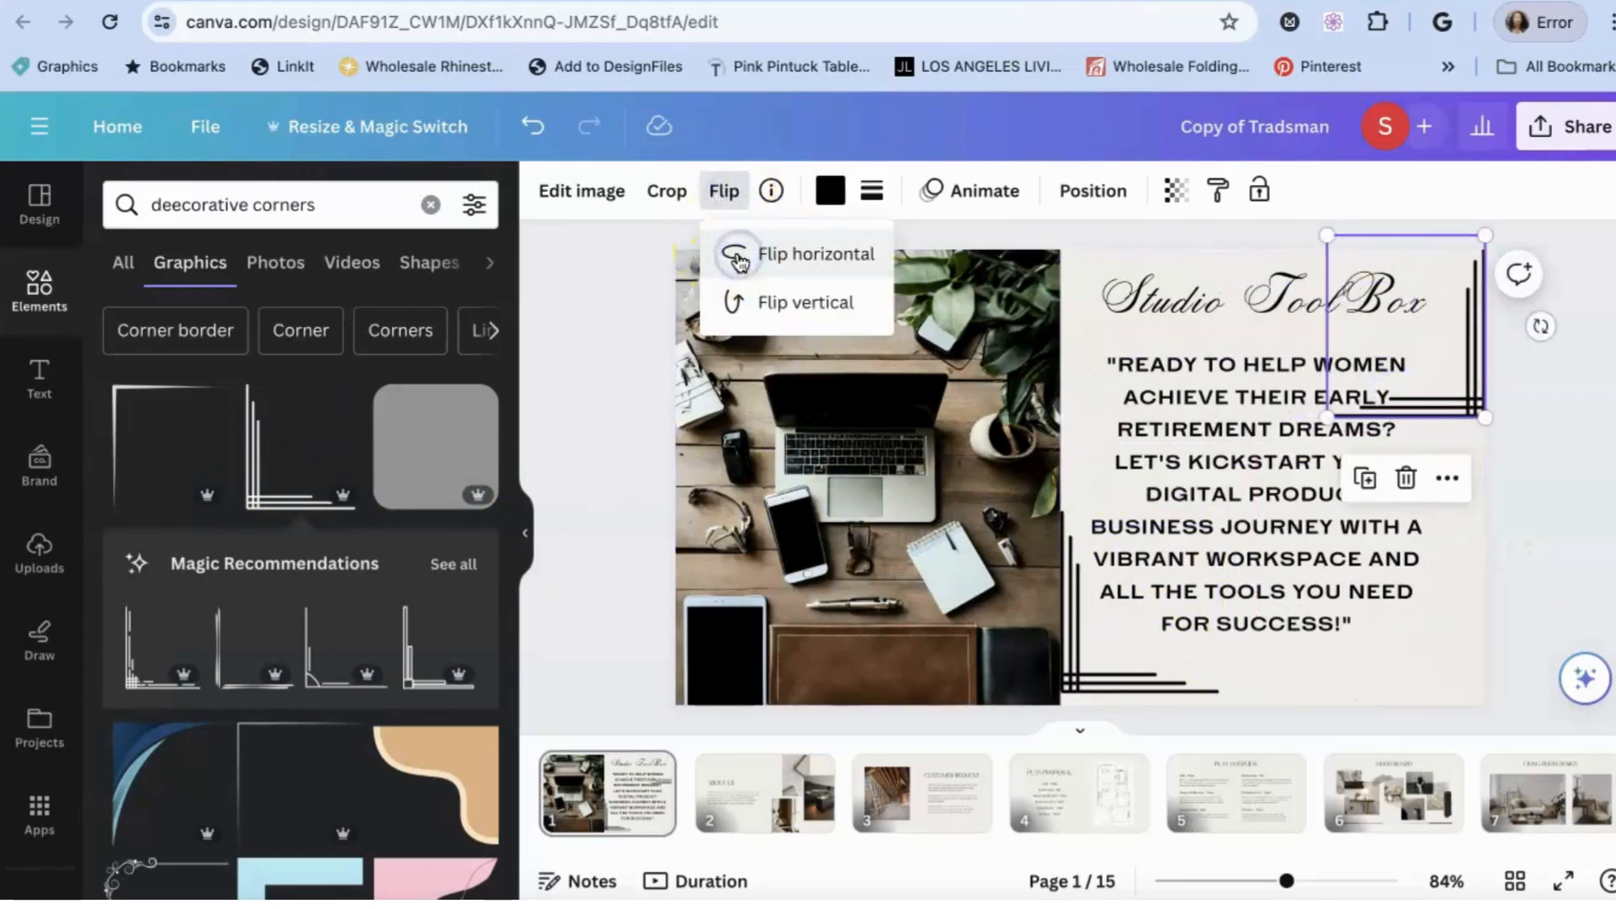
left_click(738, 302)
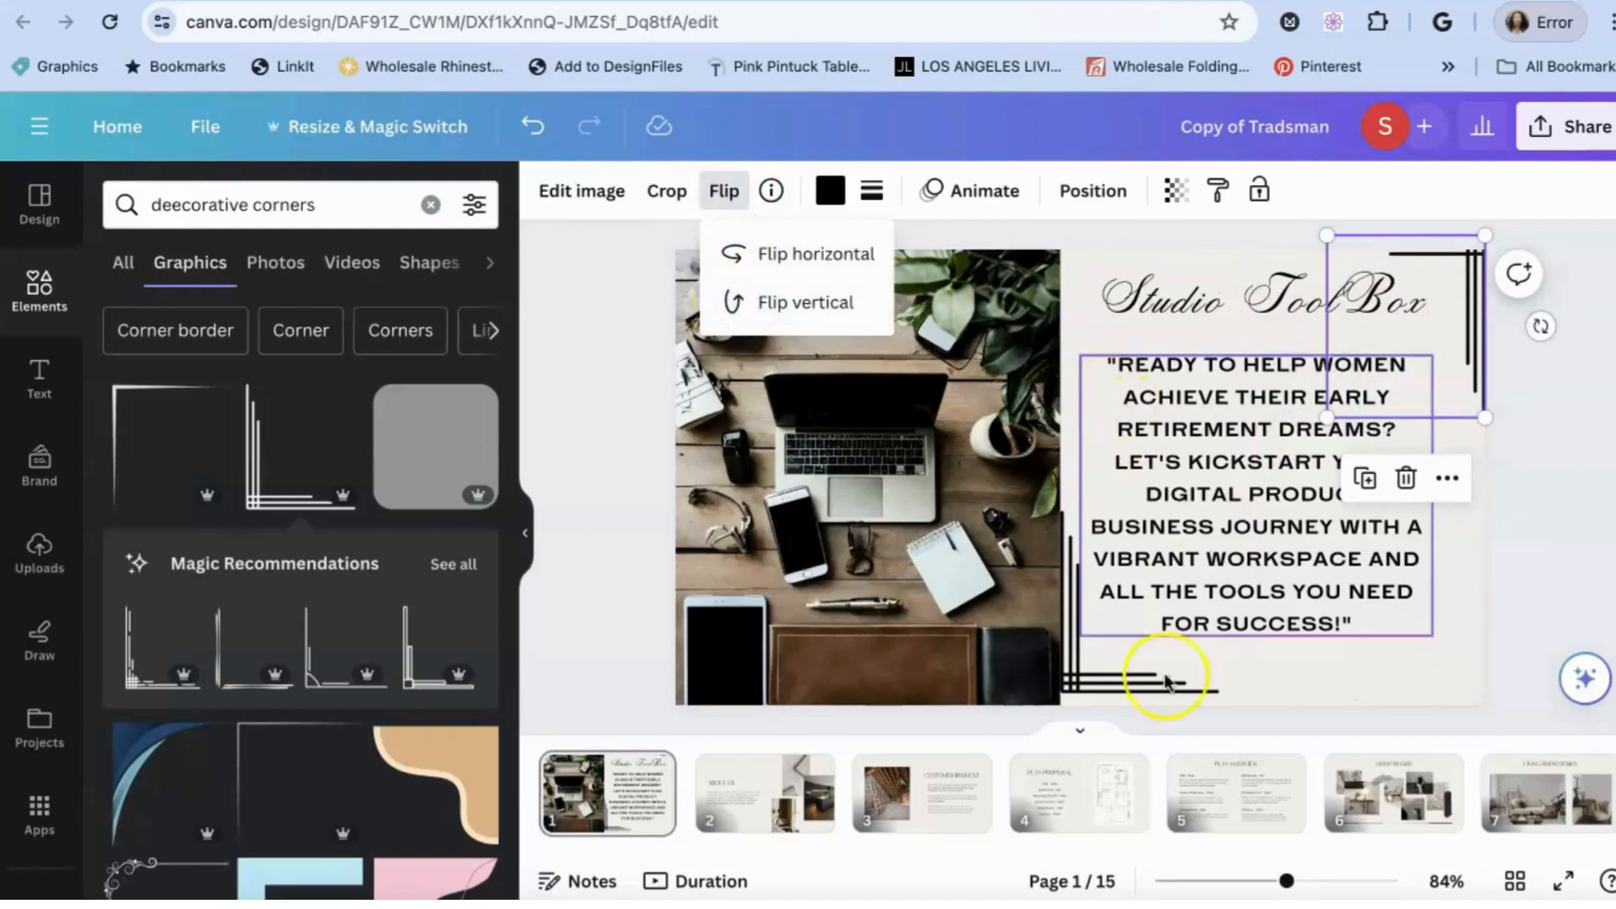
Recolor both corner graphics on page 1 with the dark brown from the TBX Mail Box brand palette
left_click(1114, 691)
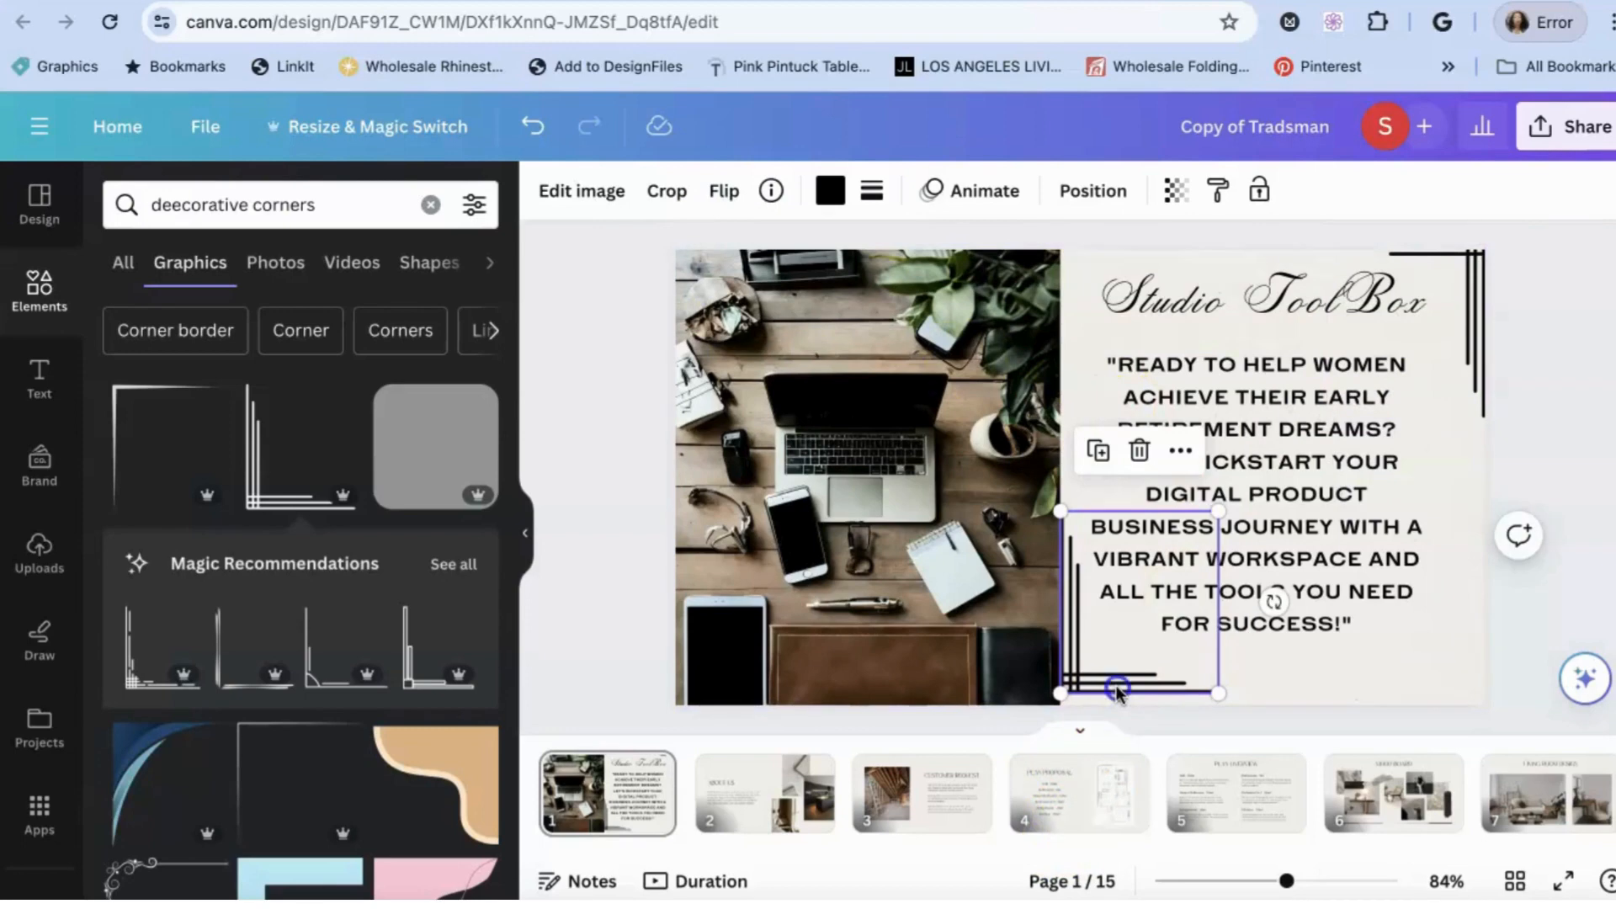
left_click(830, 191)
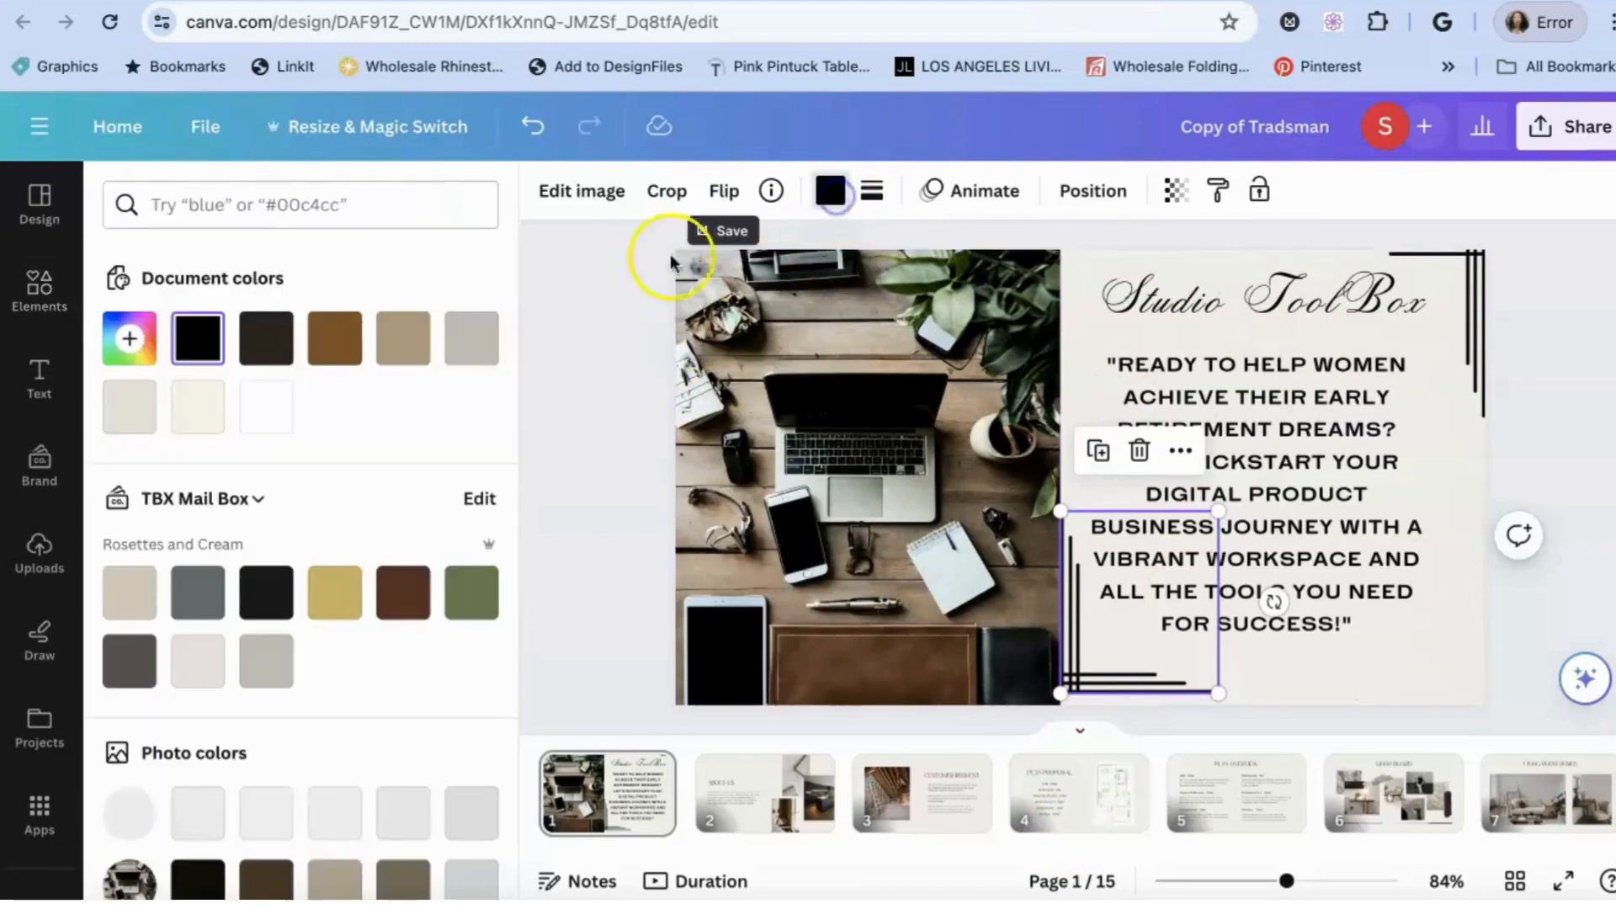
left_click(394, 602)
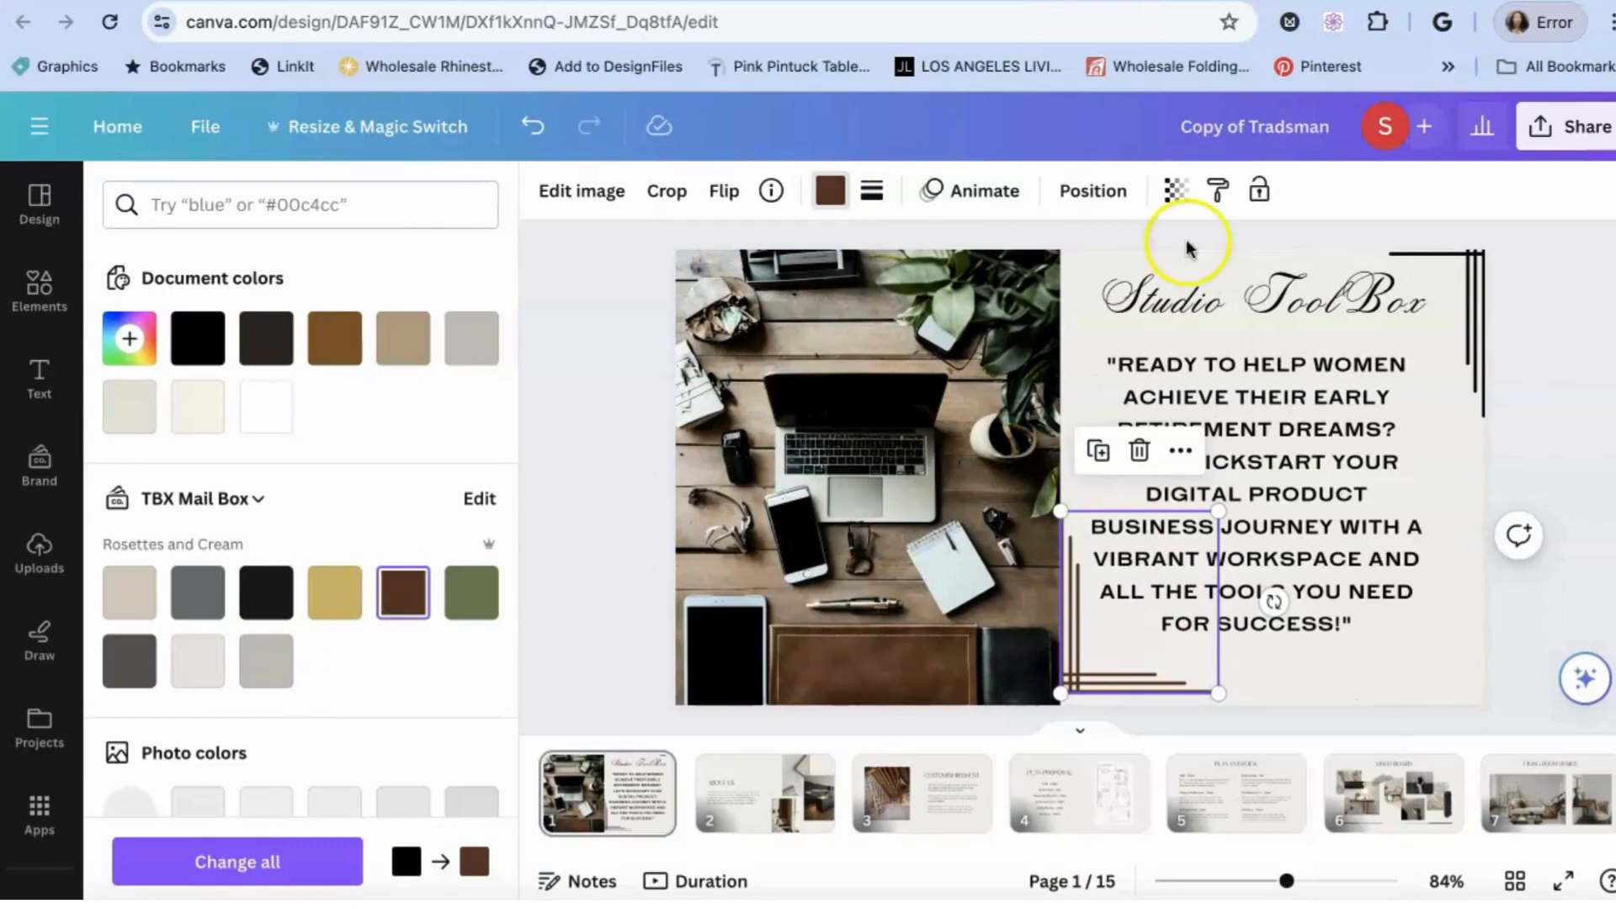
left_click(1473, 322)
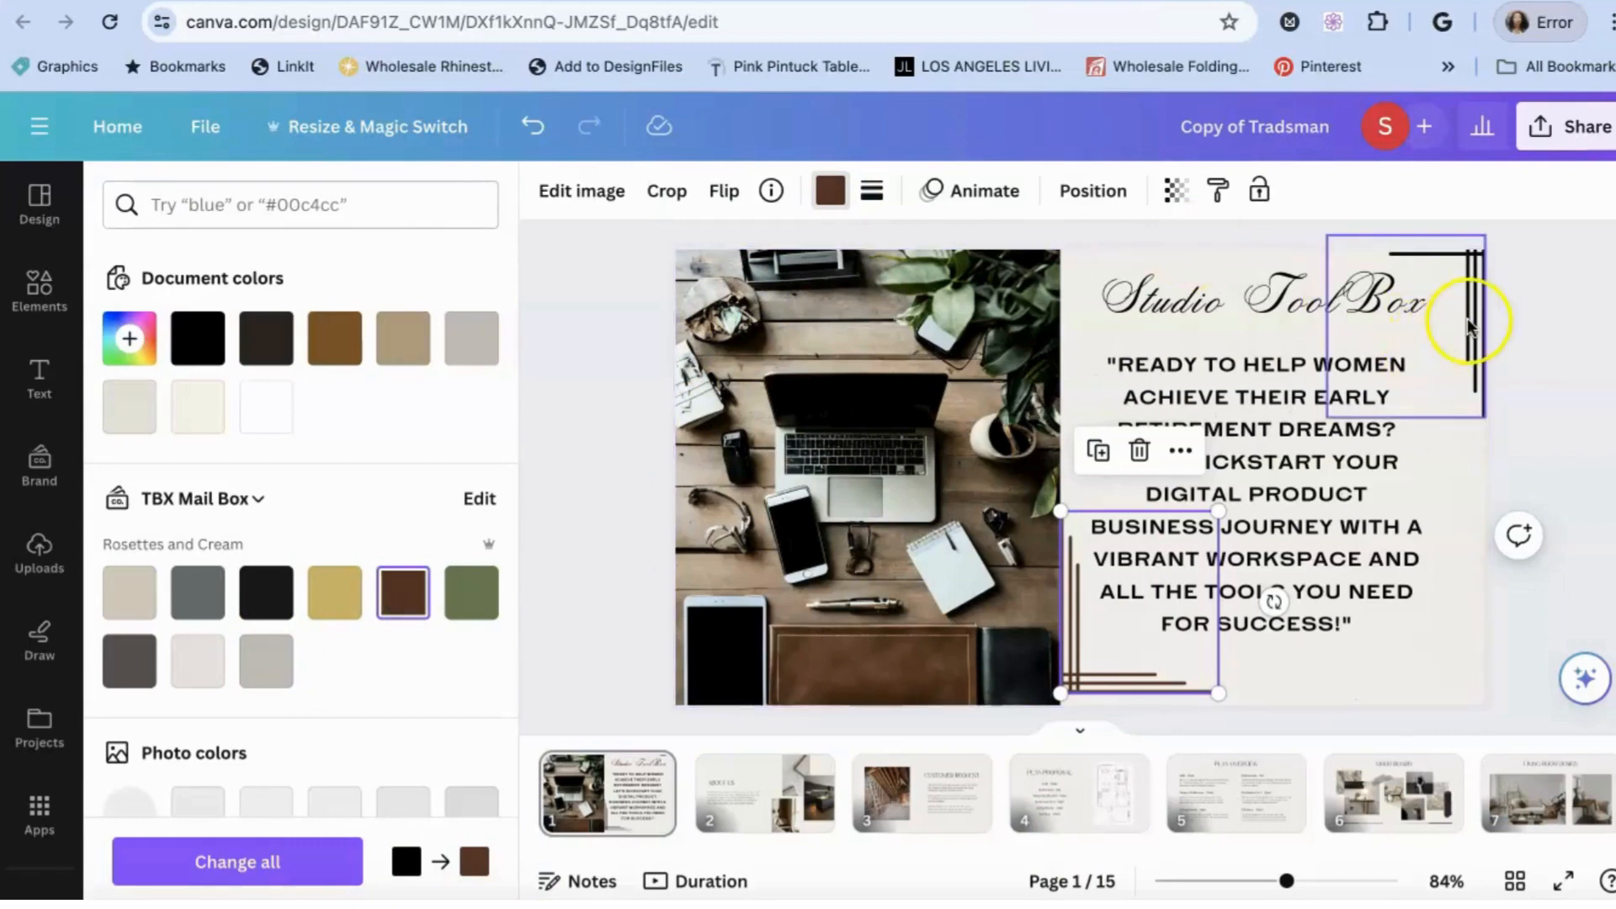
left_click(403, 592)
Color the "READY TO HELP WOMEN..." statement with the olive green from the TBX Mail Box brand palette
left_click(1253, 499)
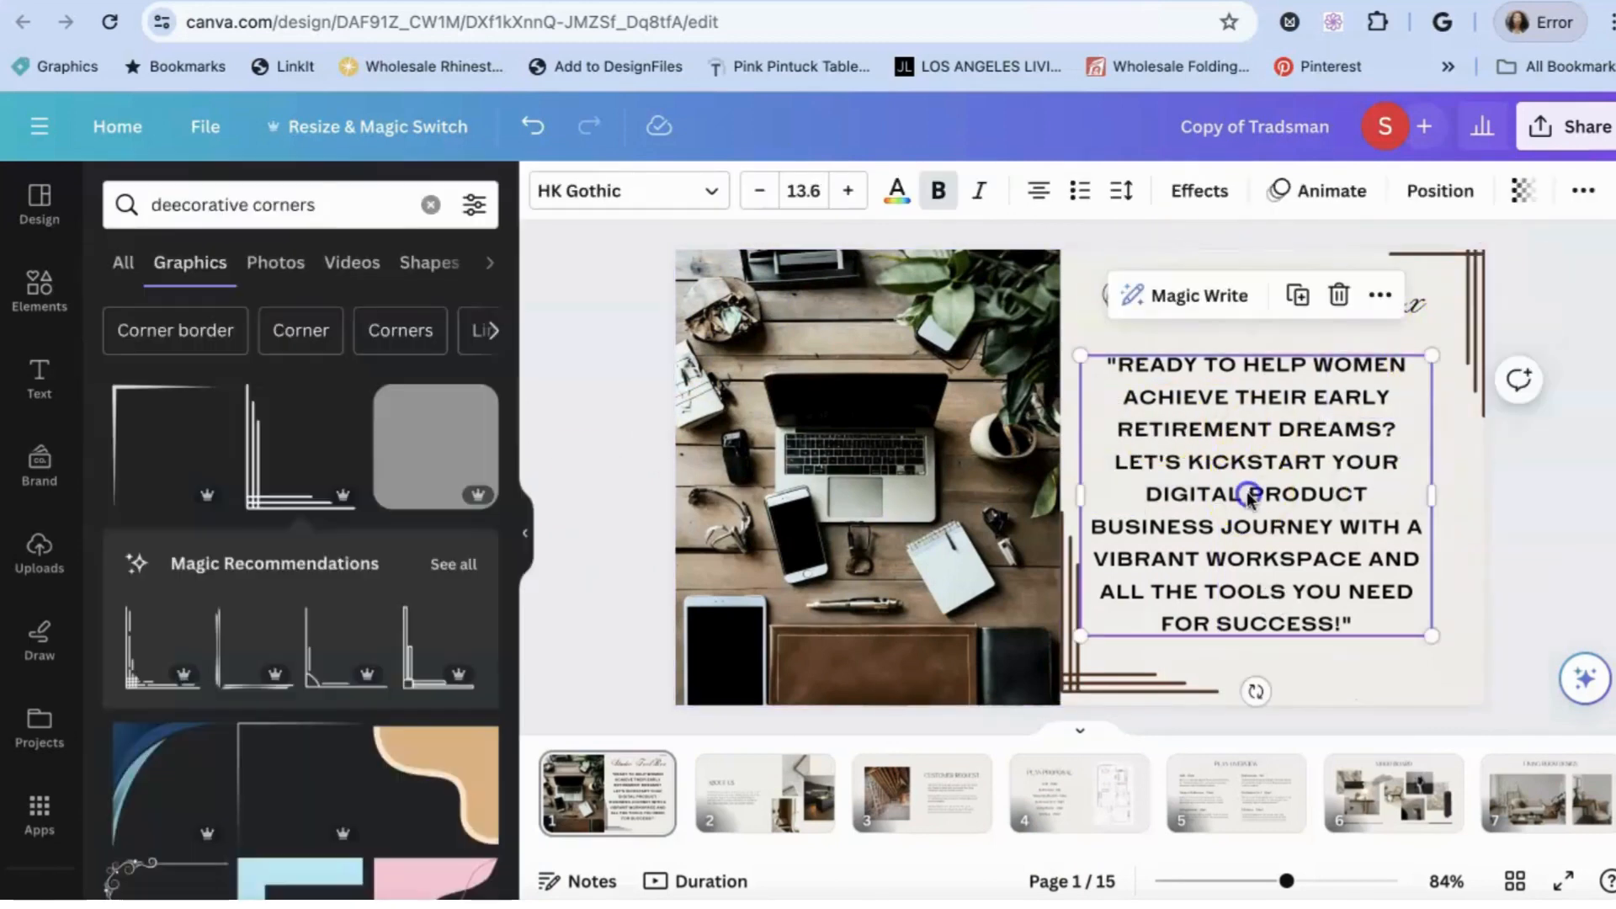
left_click(902, 186)
left_click(471, 593)
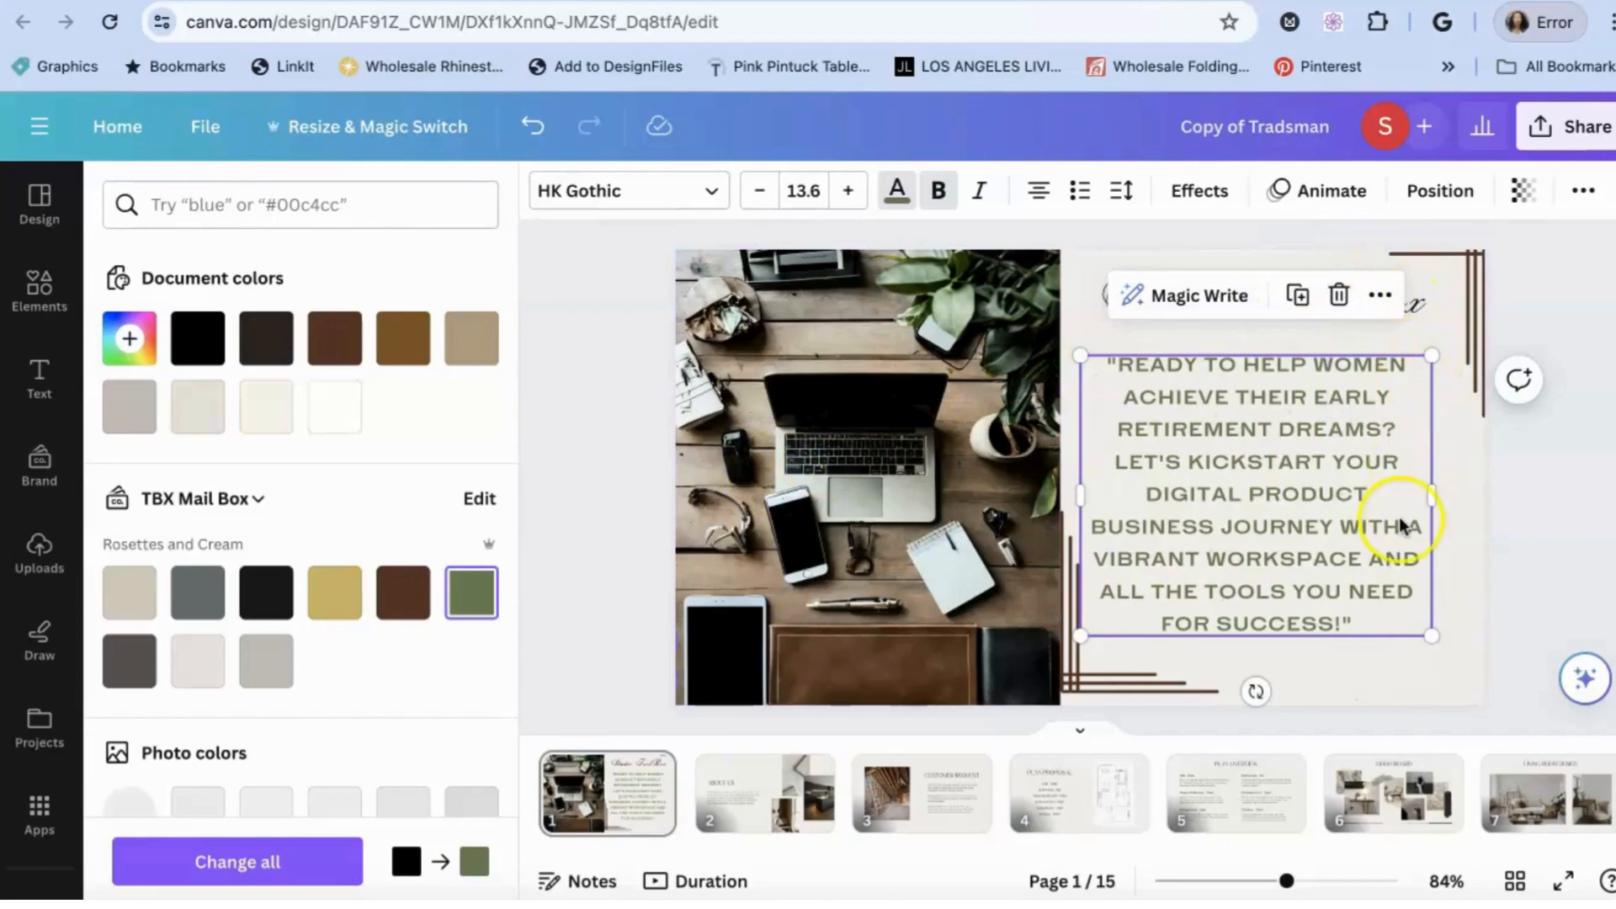
left_click(1454, 652)
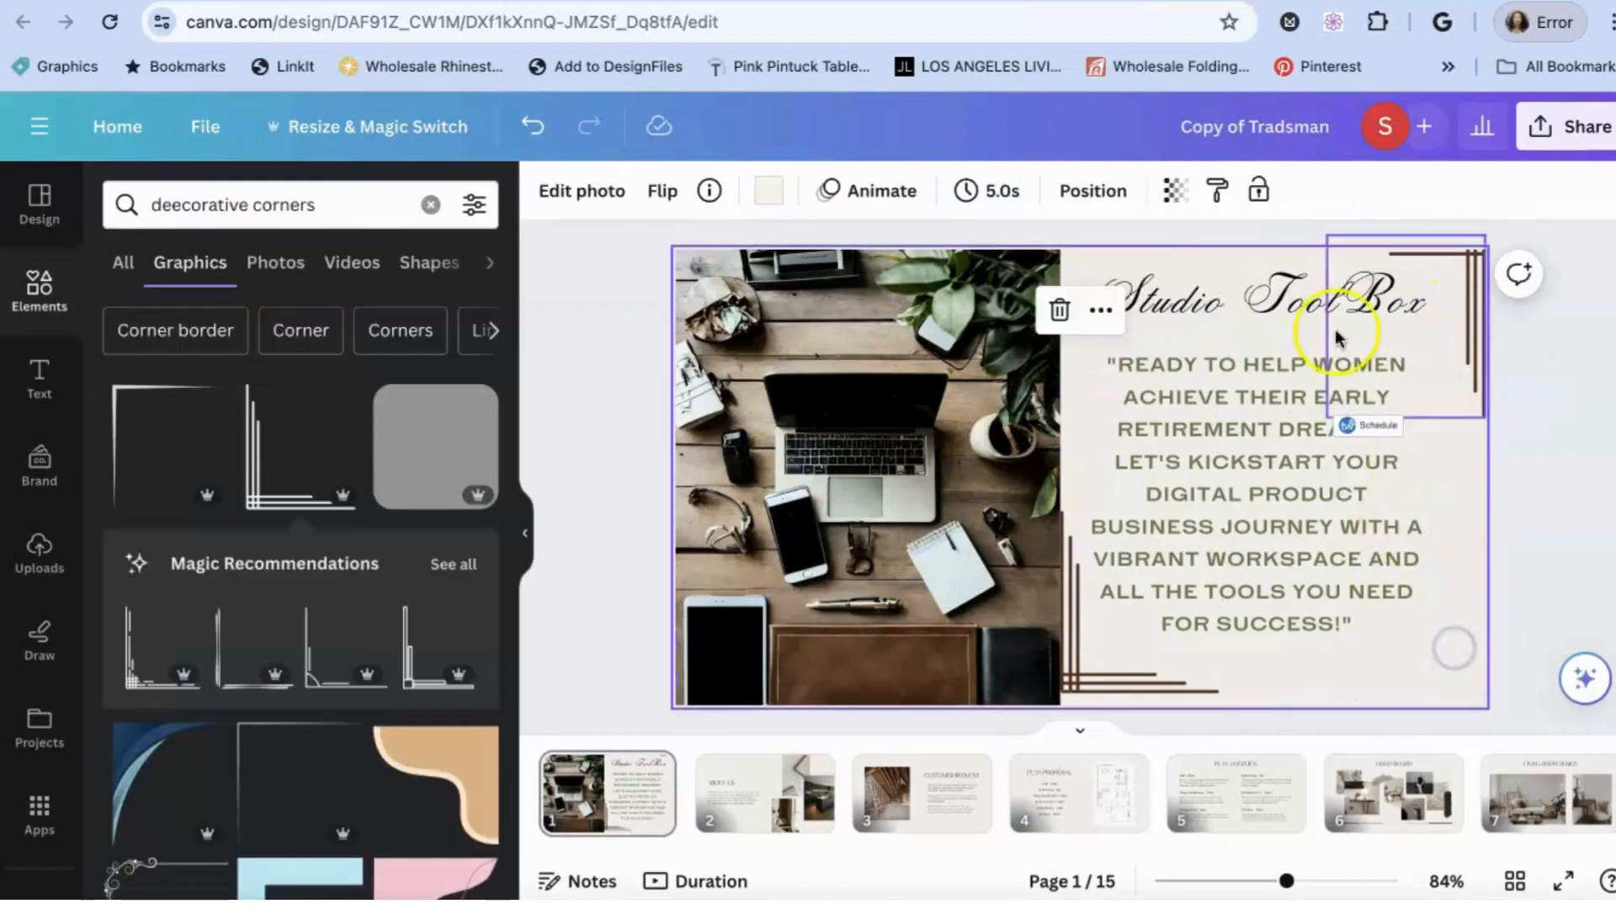
Color the "Studio ToolBox" heading with the dark brown from the TBX Mail Box brand palette
left_click(1290, 305)
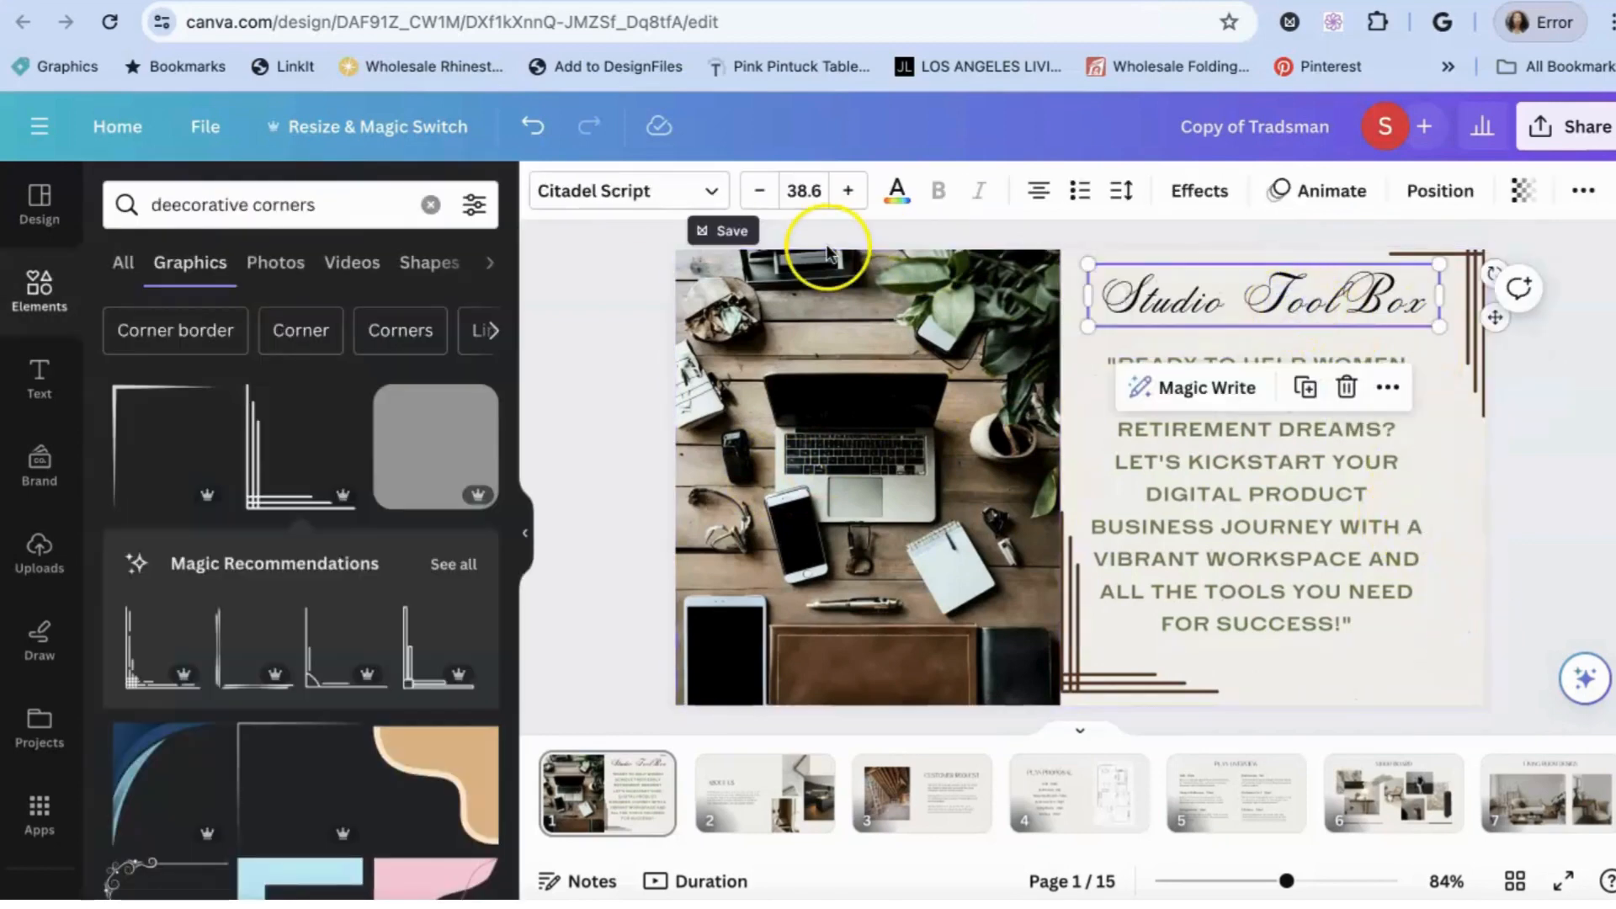
left_click(897, 190)
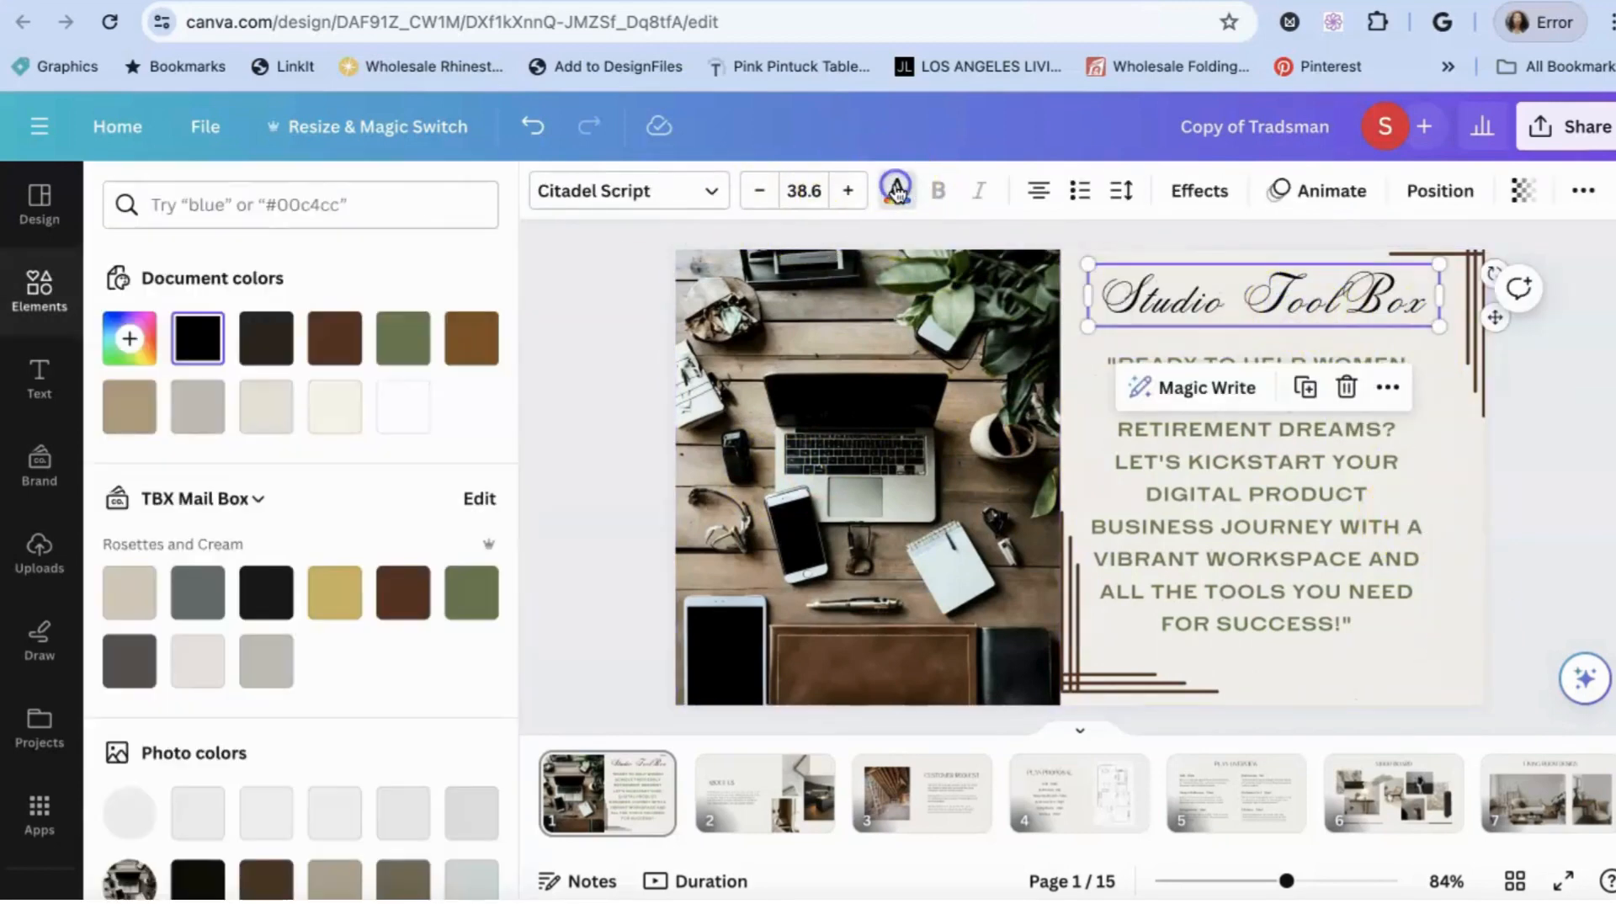
left_click(400, 608)
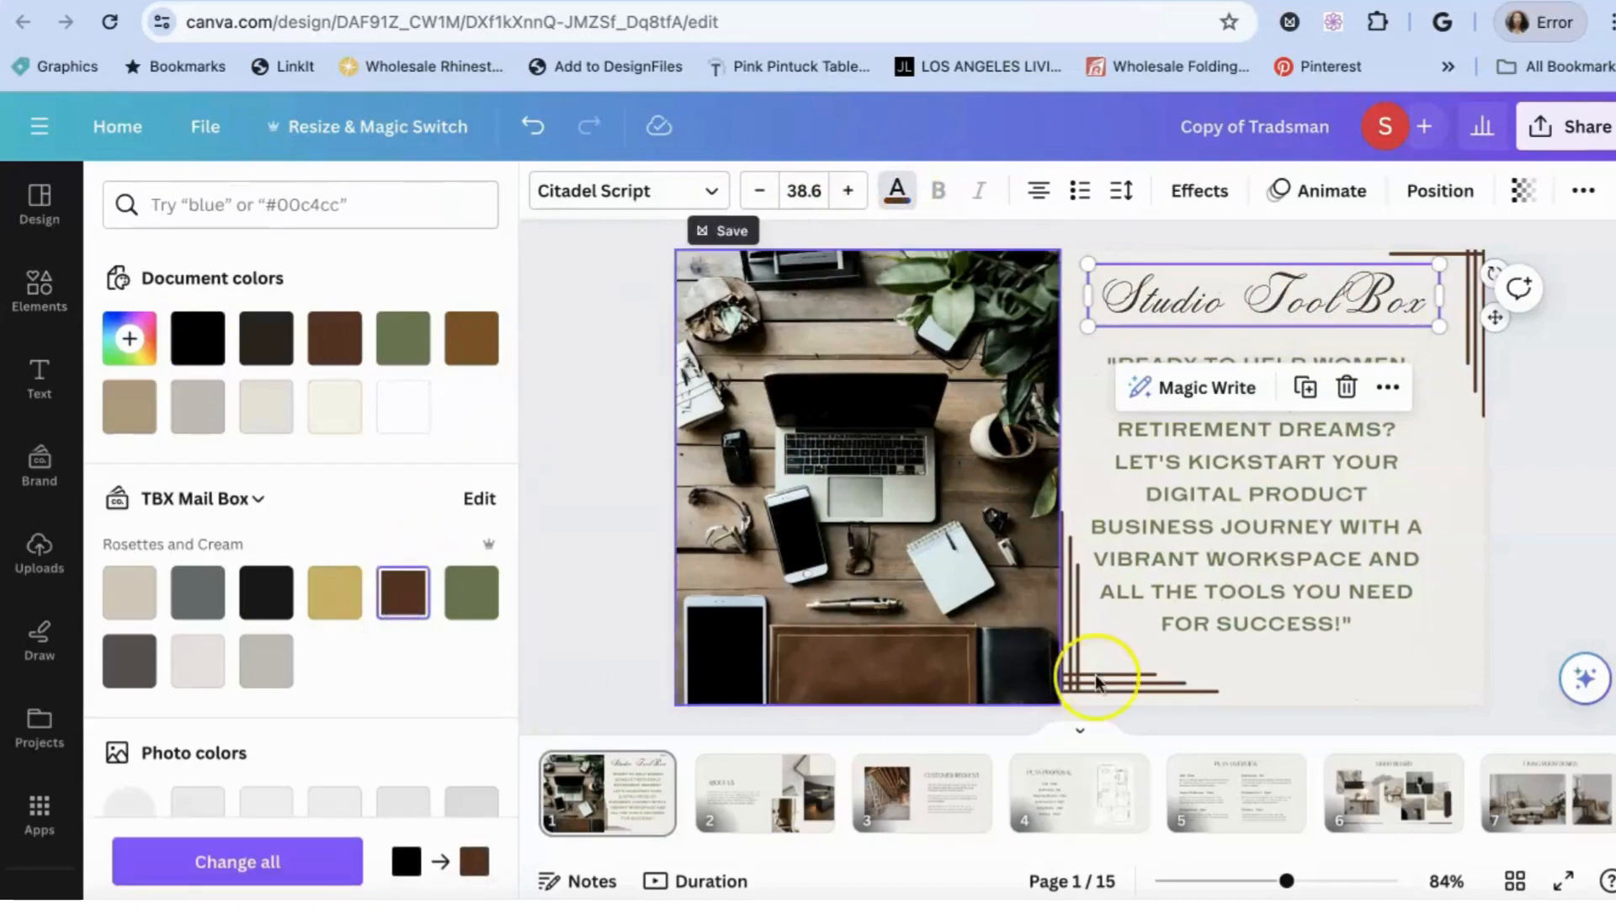
left_click(1407, 679)
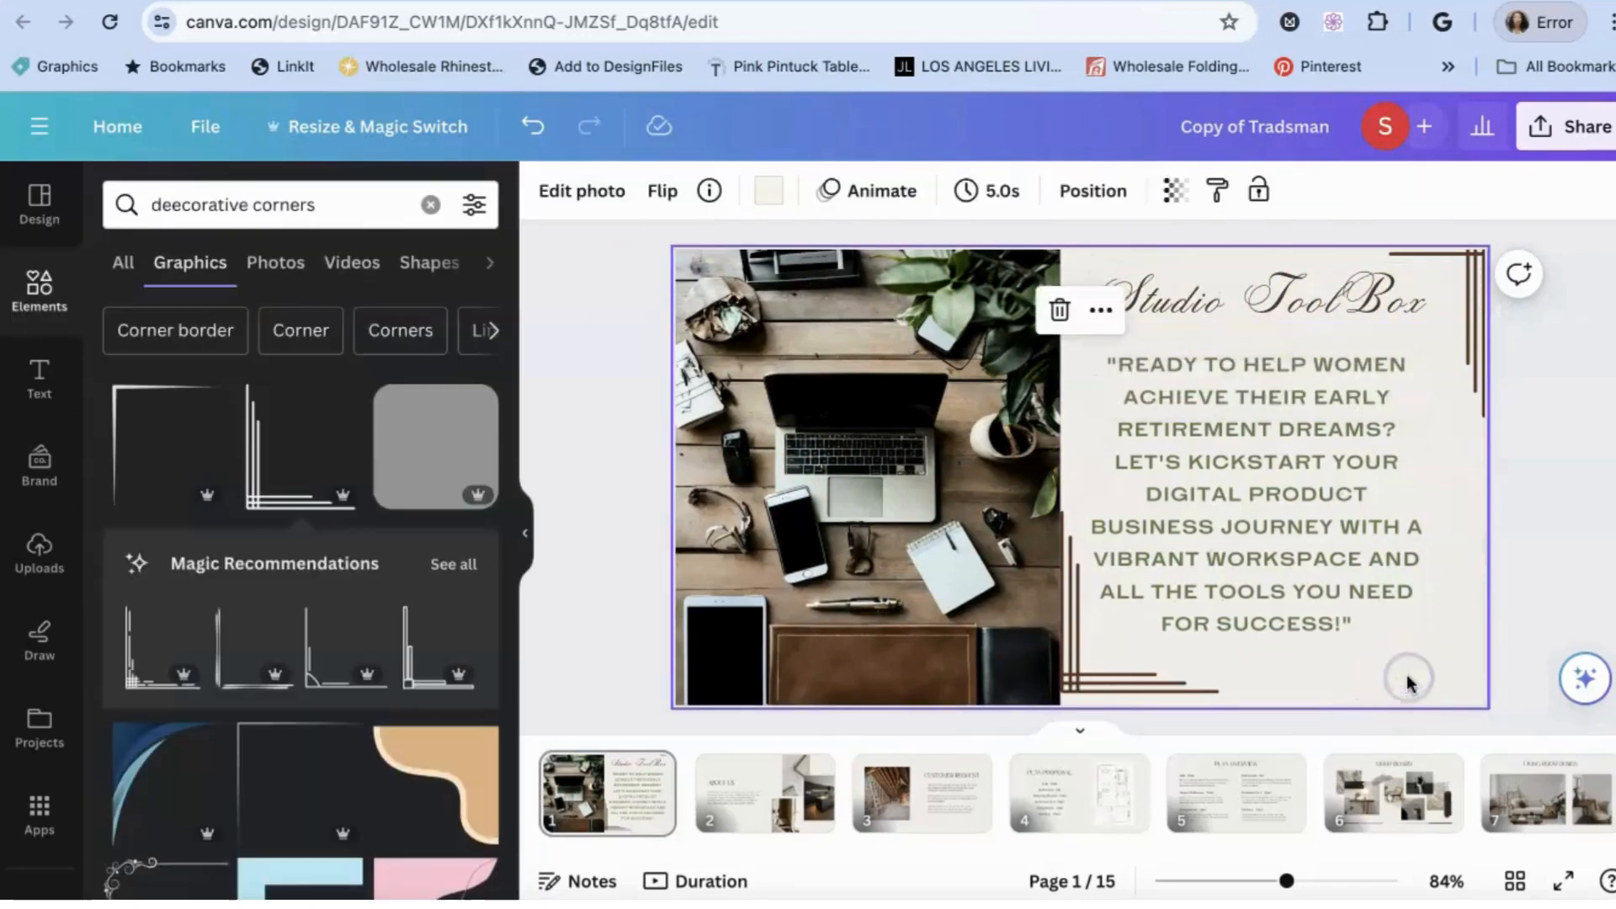
left_click(1564, 603)
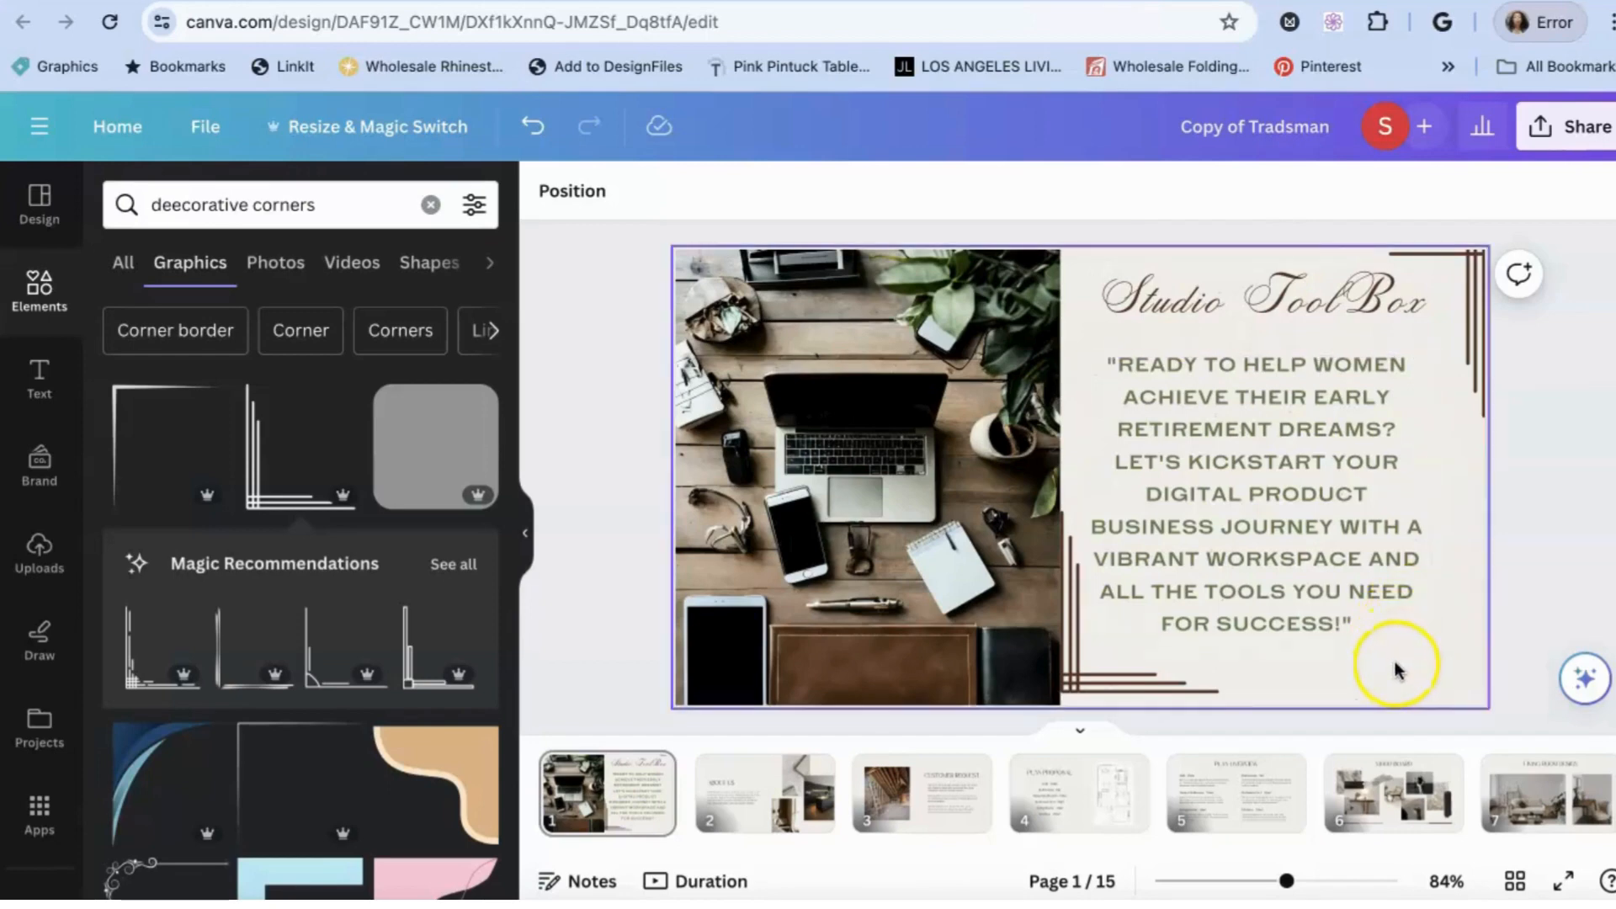
Download only page 1 of the design as a PNG file
left_click(1566, 143)
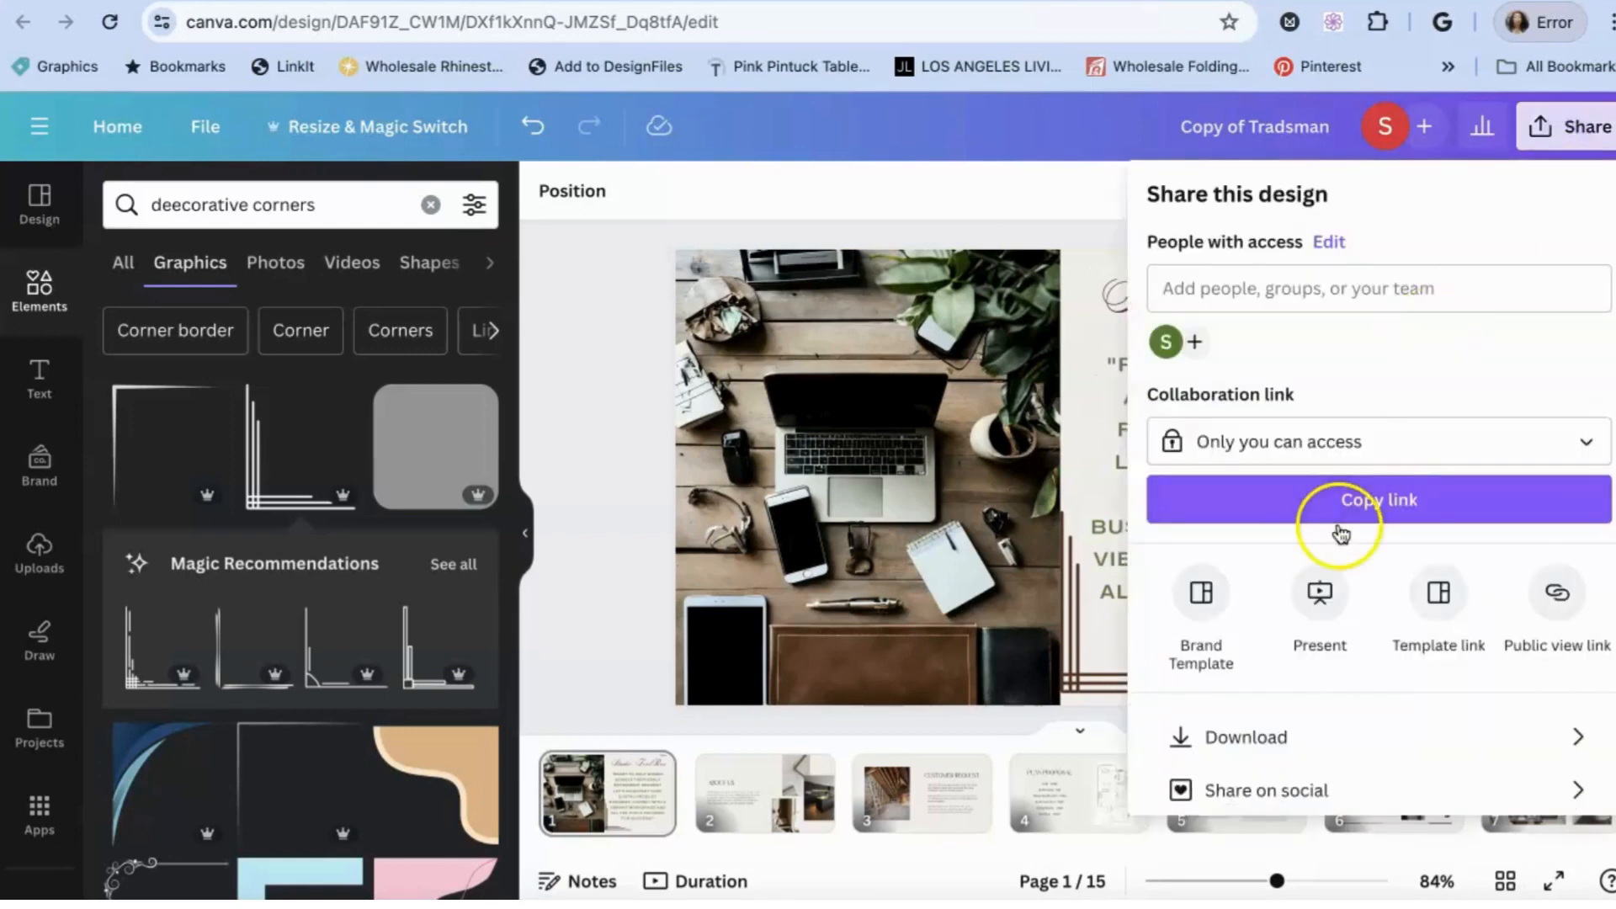
left_click(1258, 735)
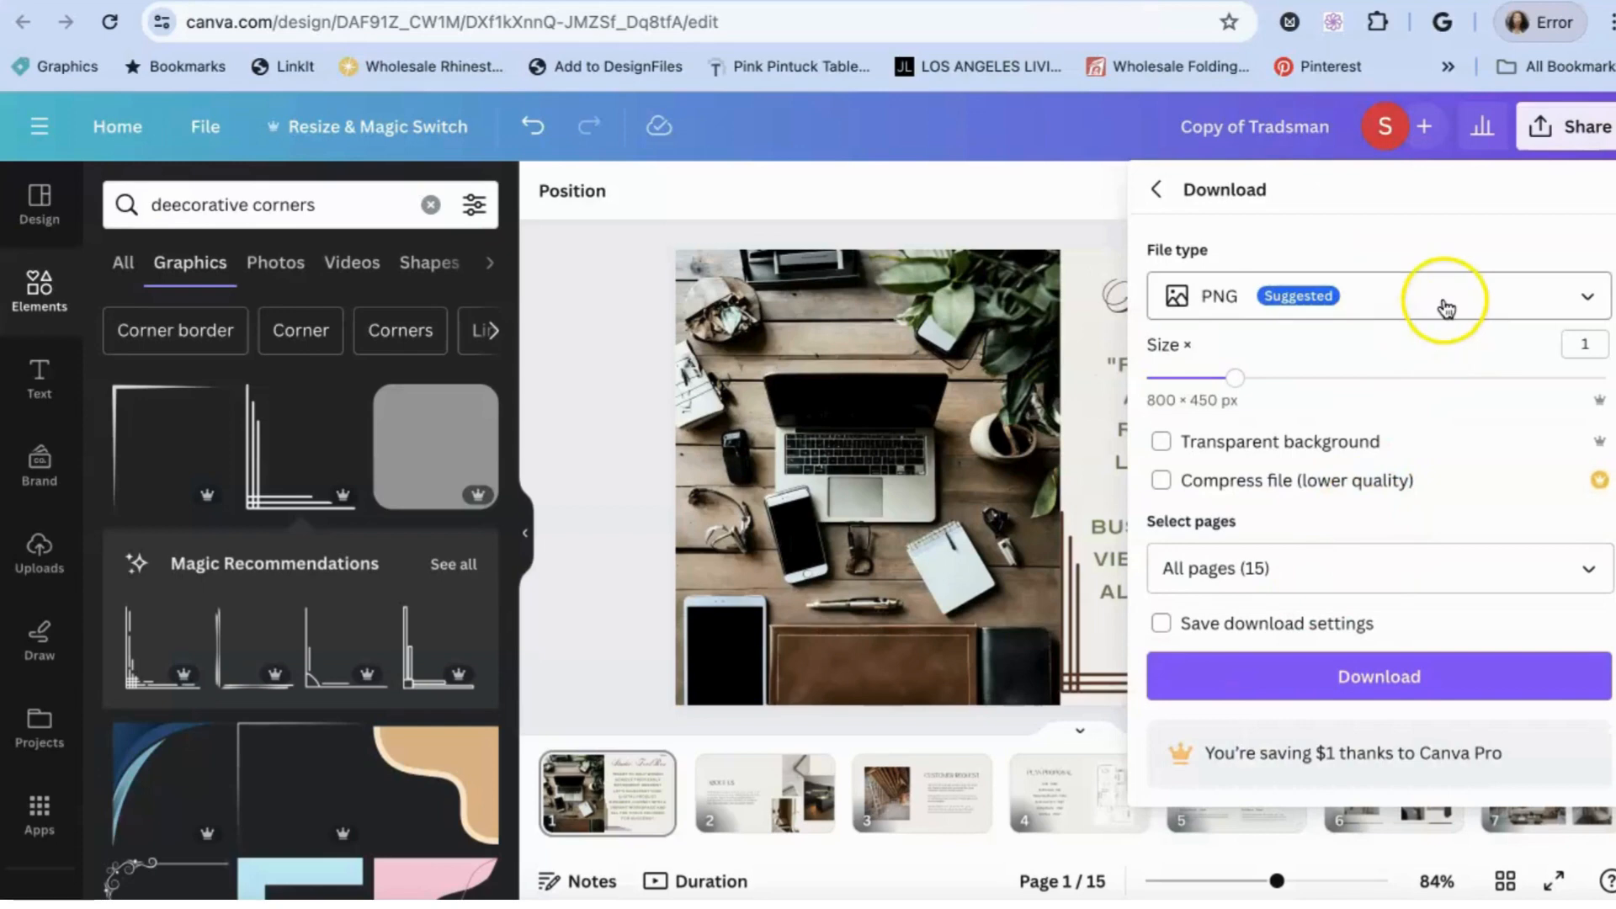
left_click(1366, 571)
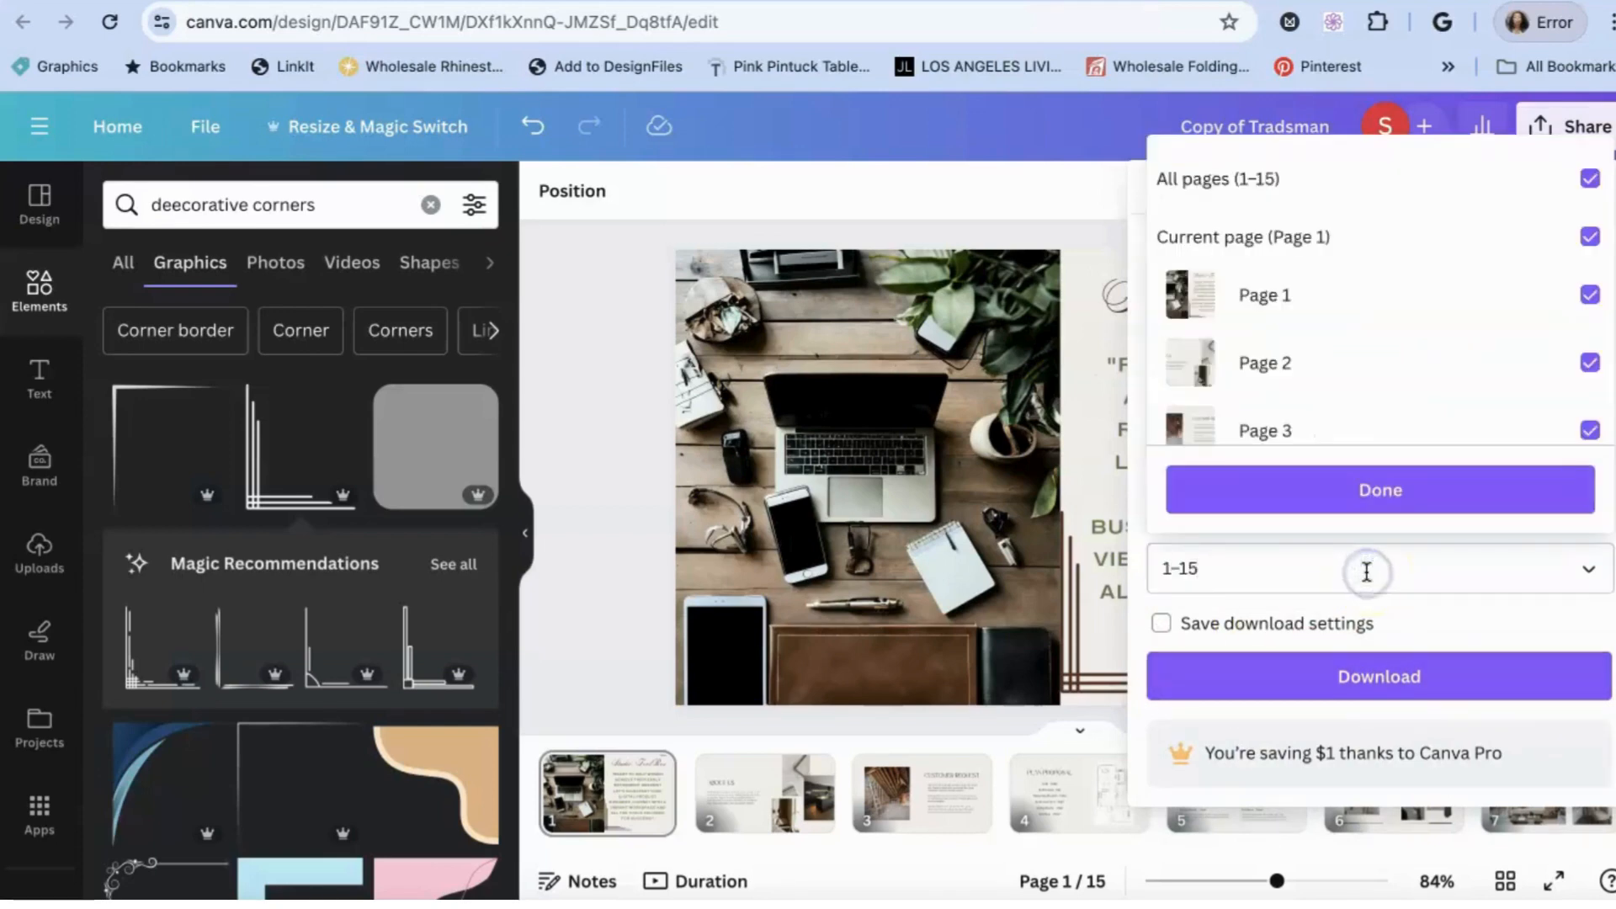
left_click(1591, 182)
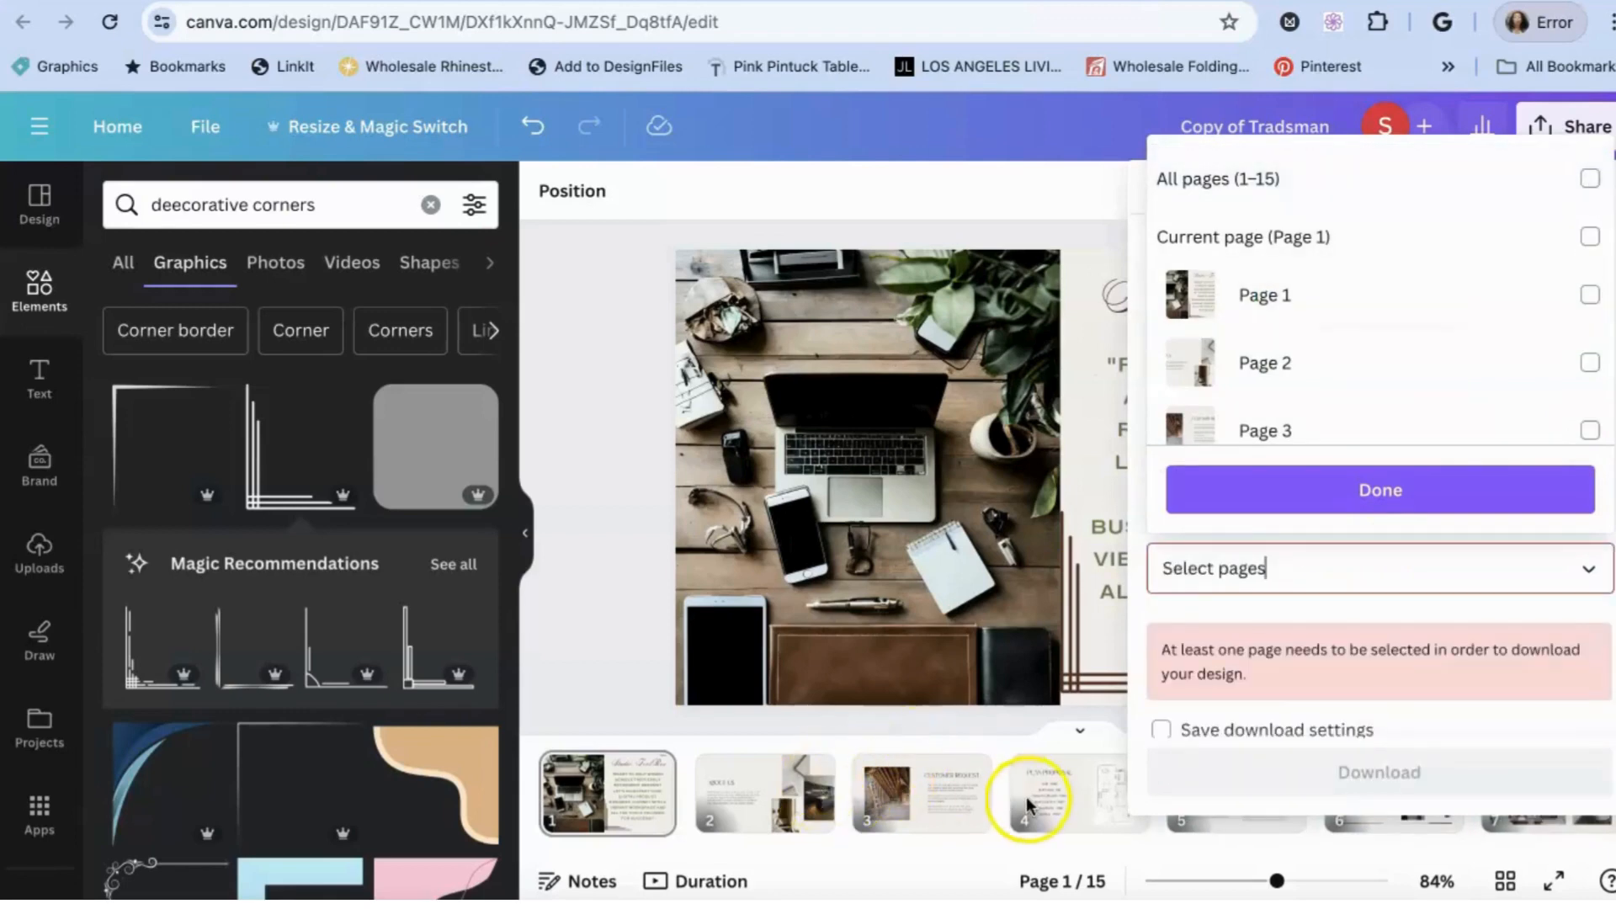
left_click(1590, 294)
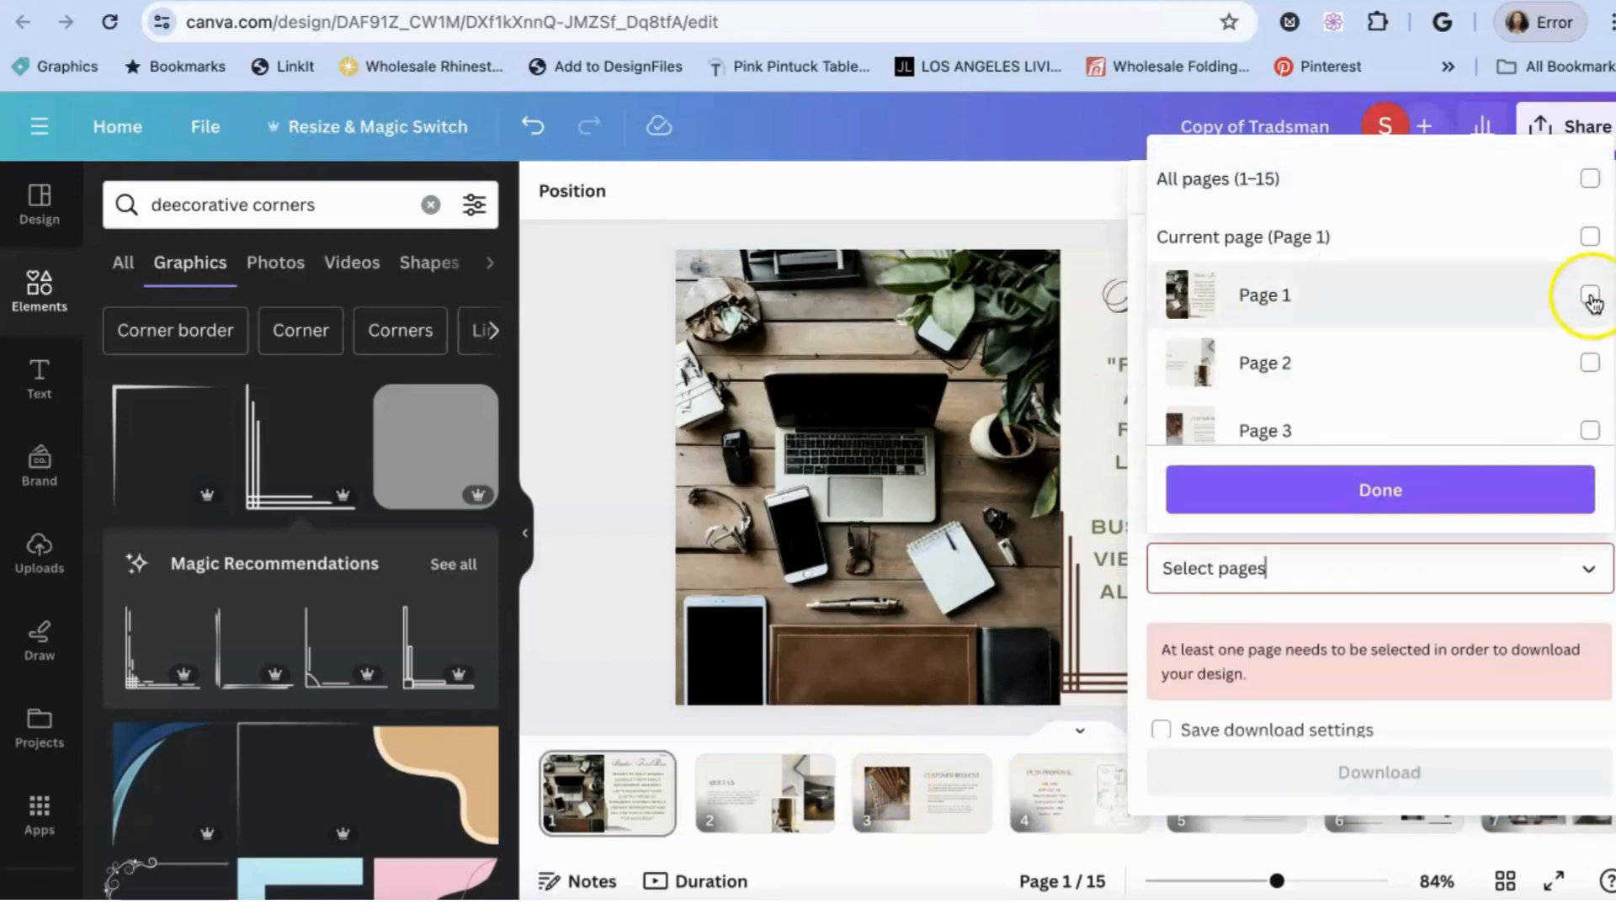
left_click(1363, 494)
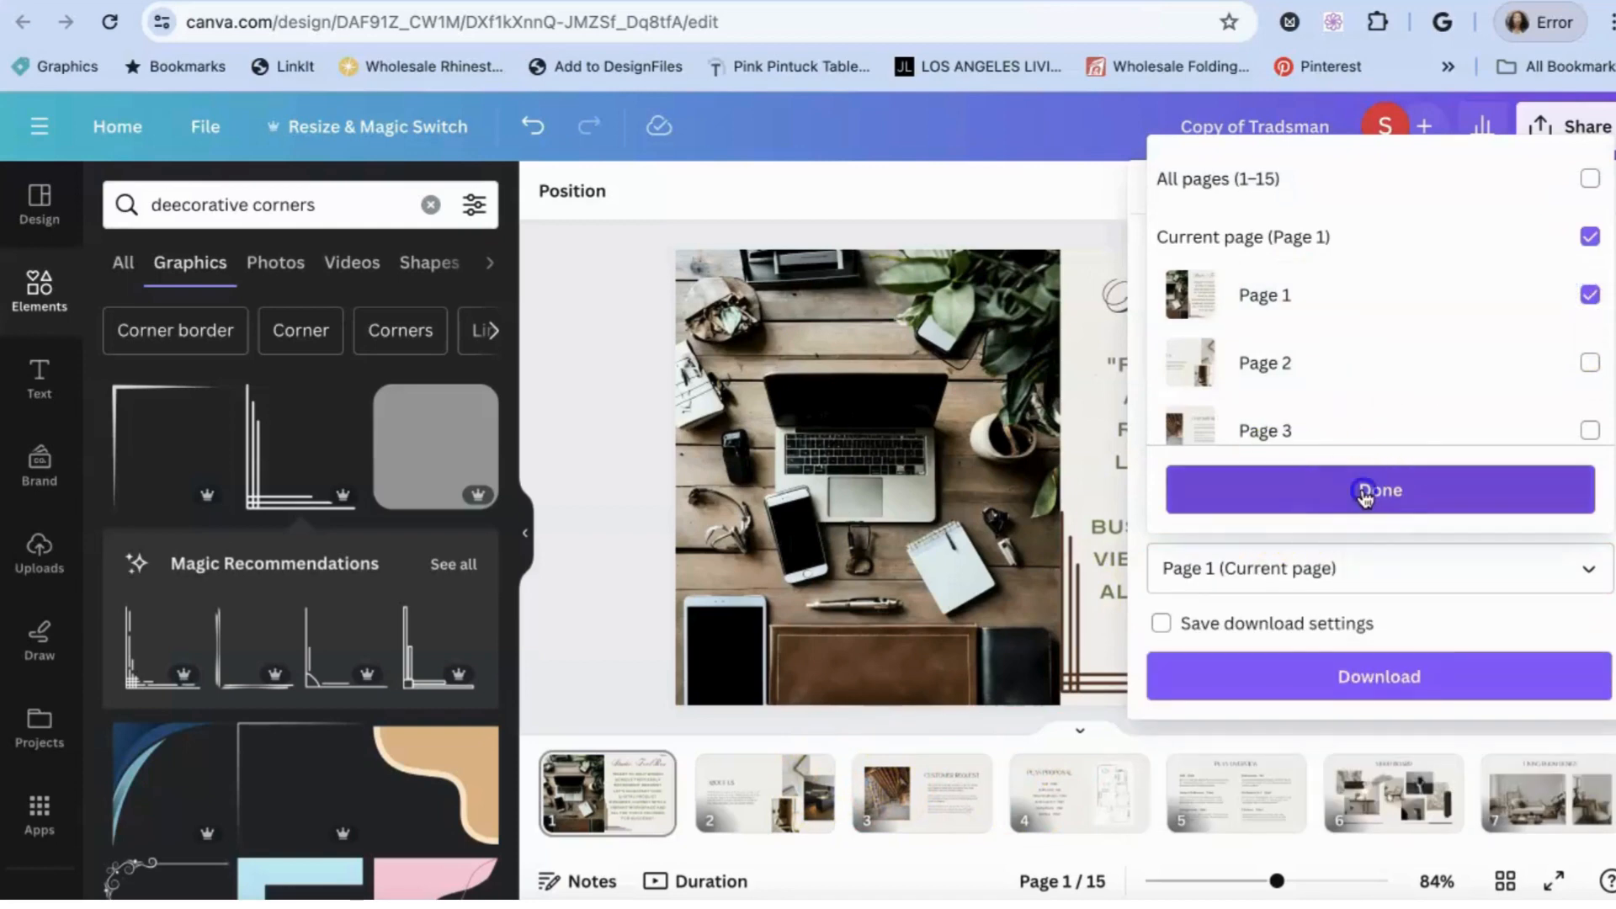
left_click(1300, 674)
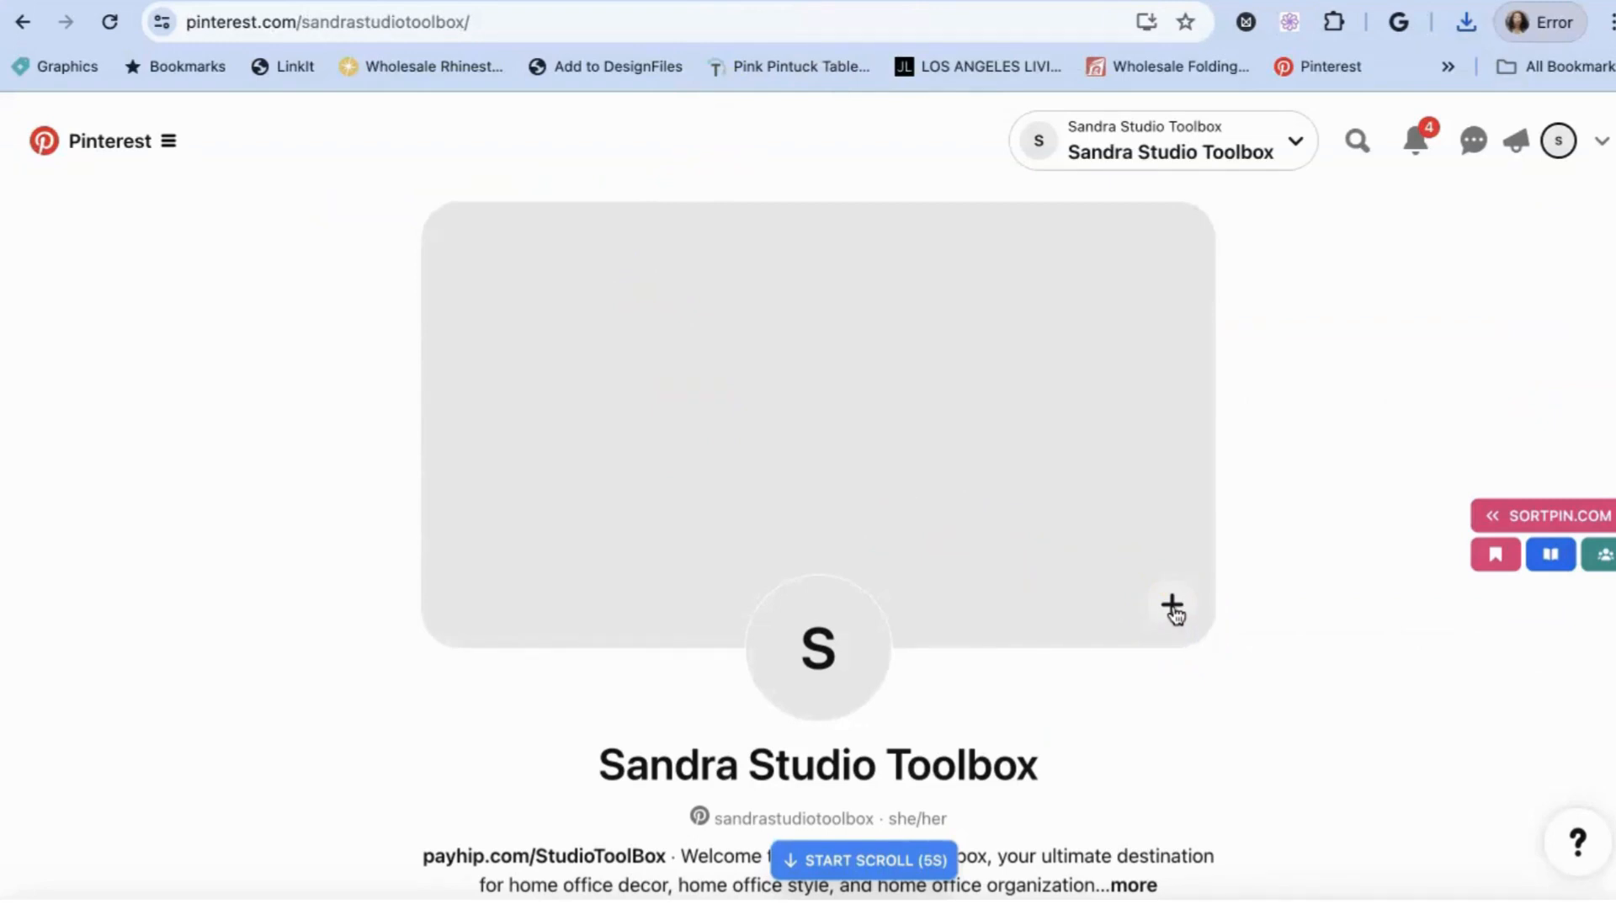
Switch to the Pinterest profile and upload "Copy of Tradsman.png" from Downloads as its profile cover image
left_click(1174, 607)
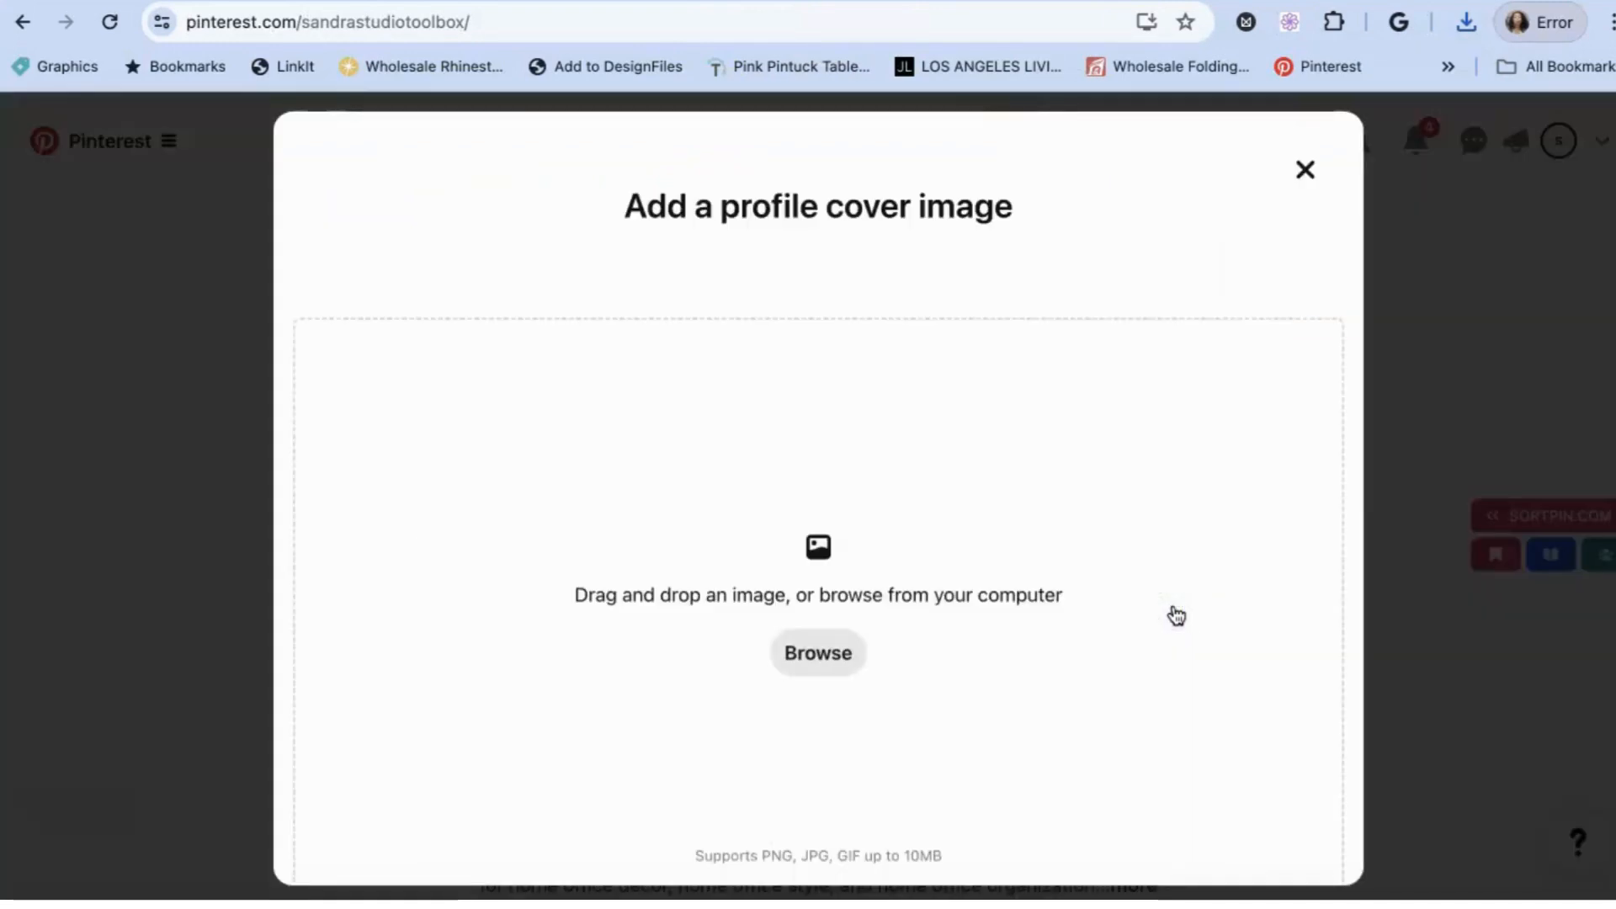
left_click(740, 681)
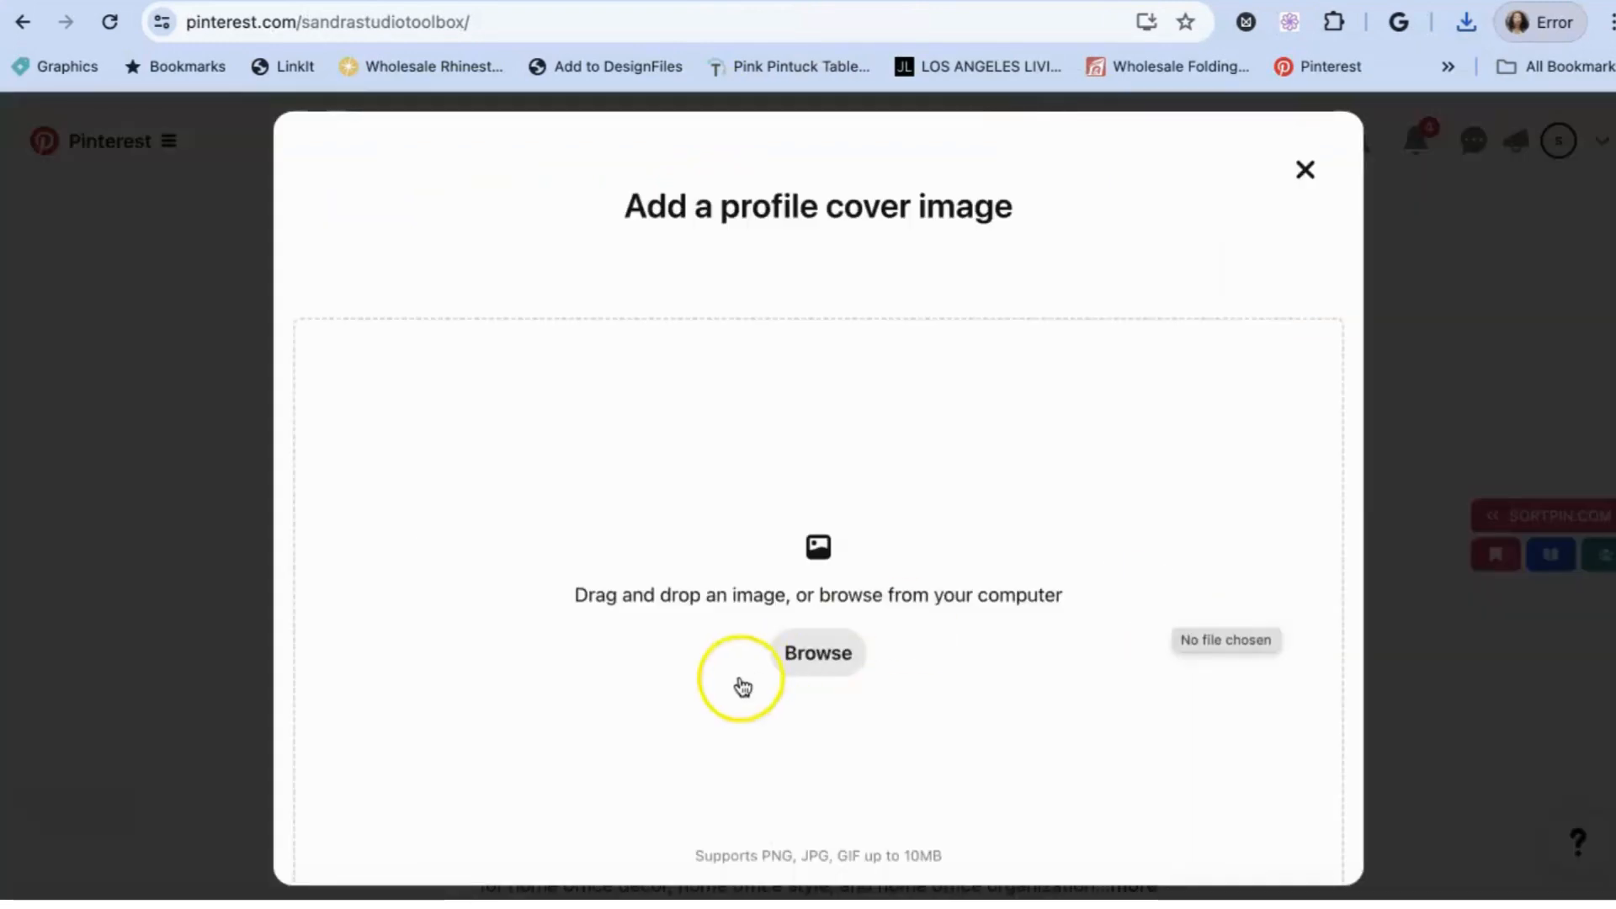
left_click(833, 662)
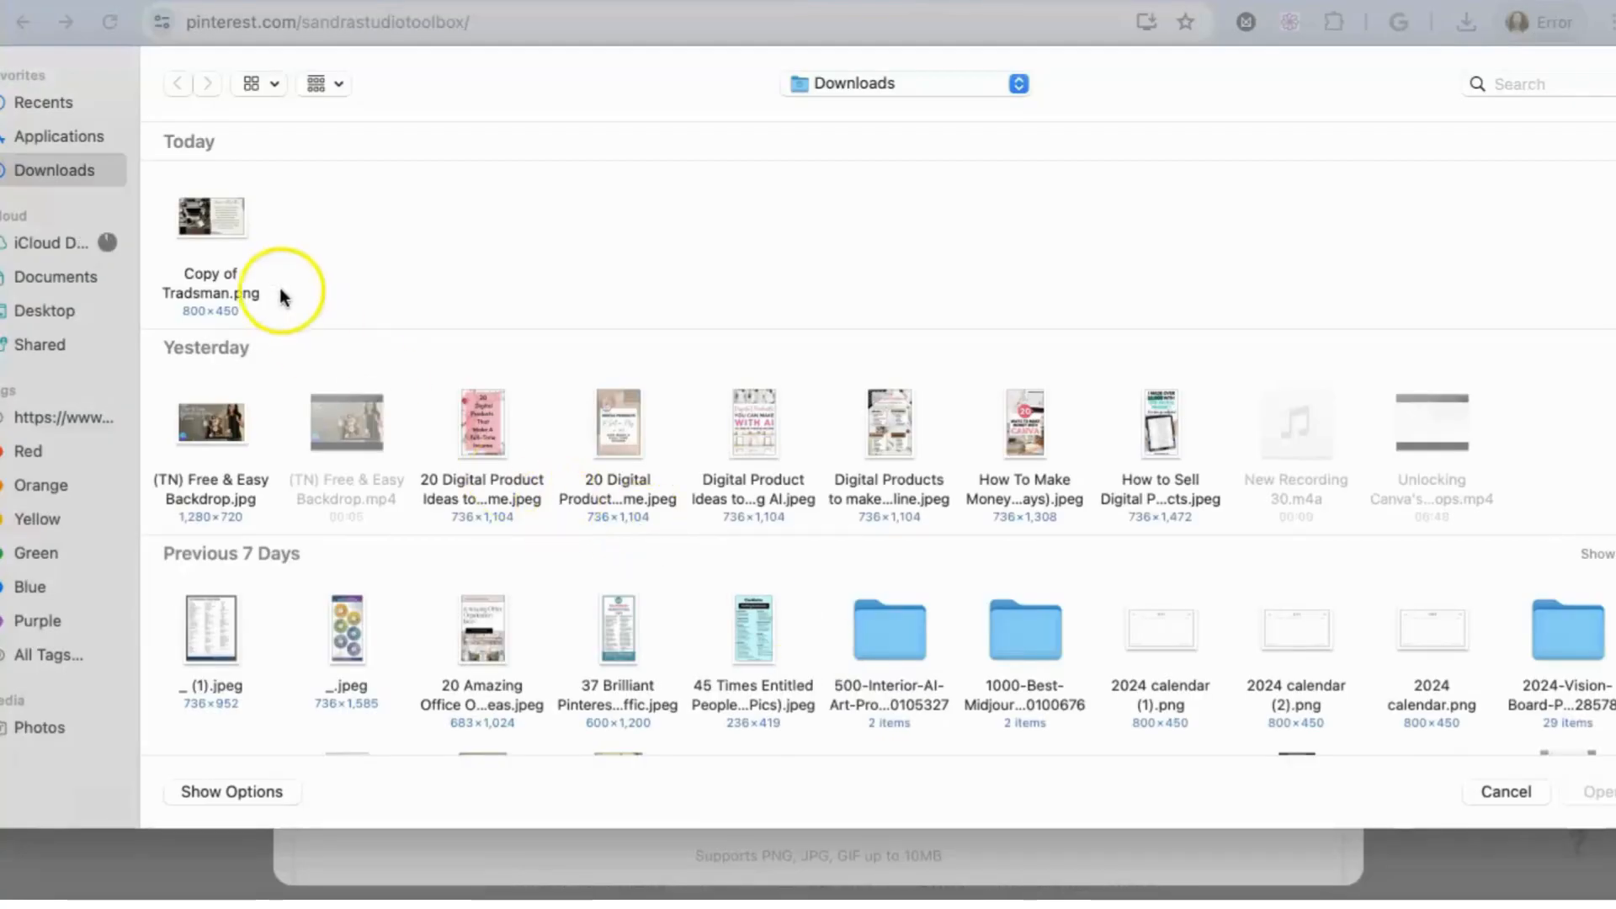
left_click(220, 229)
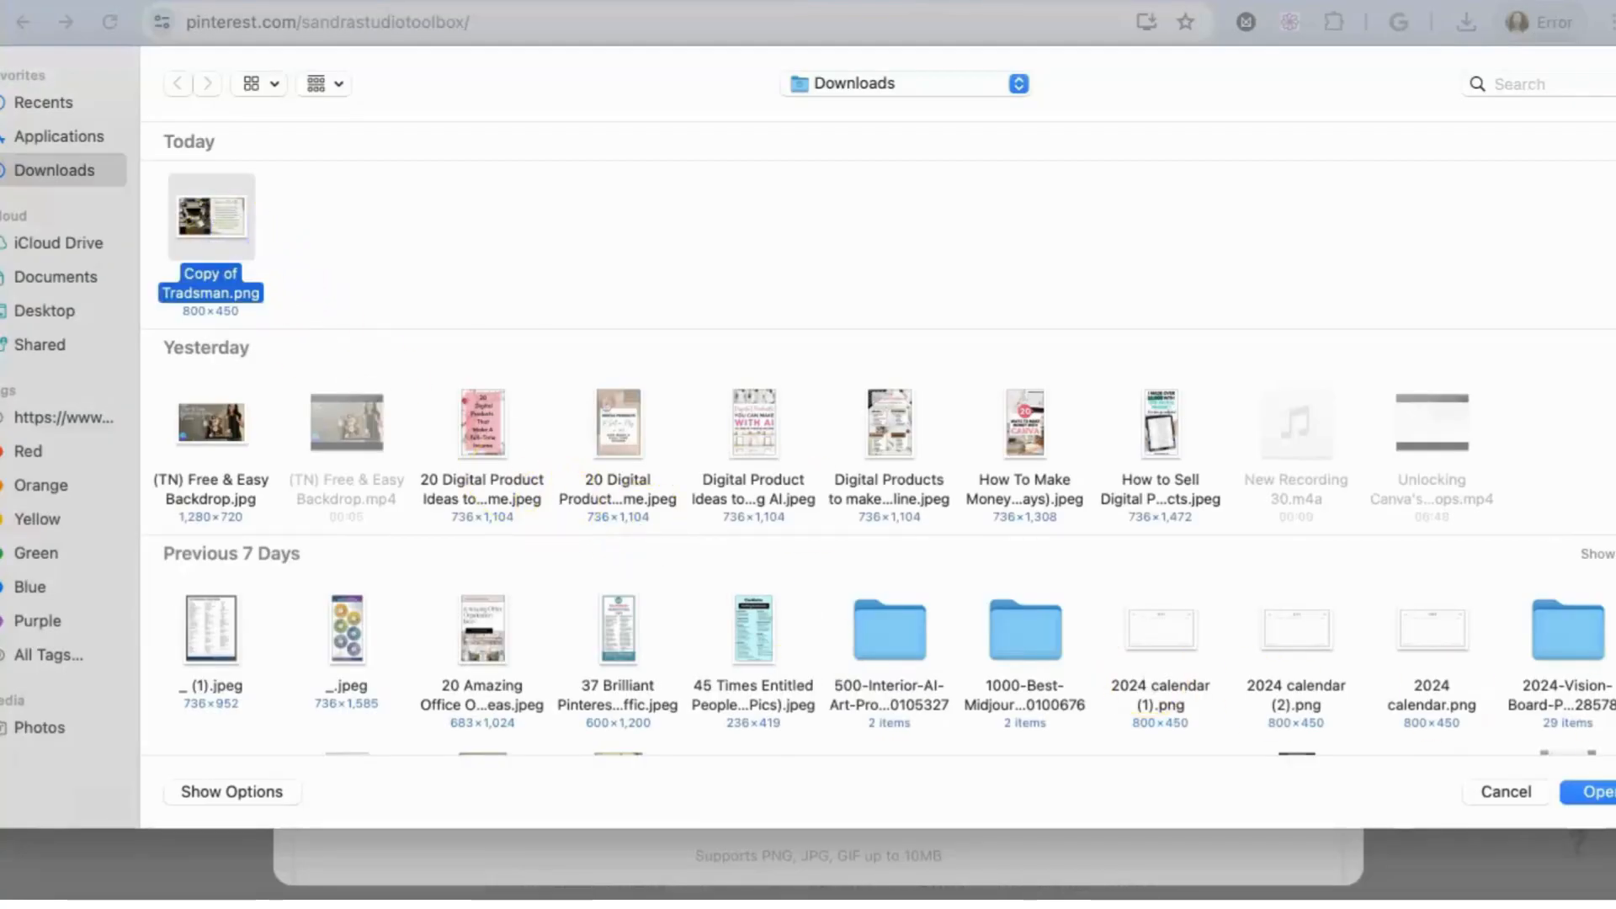
left_click(1593, 792)
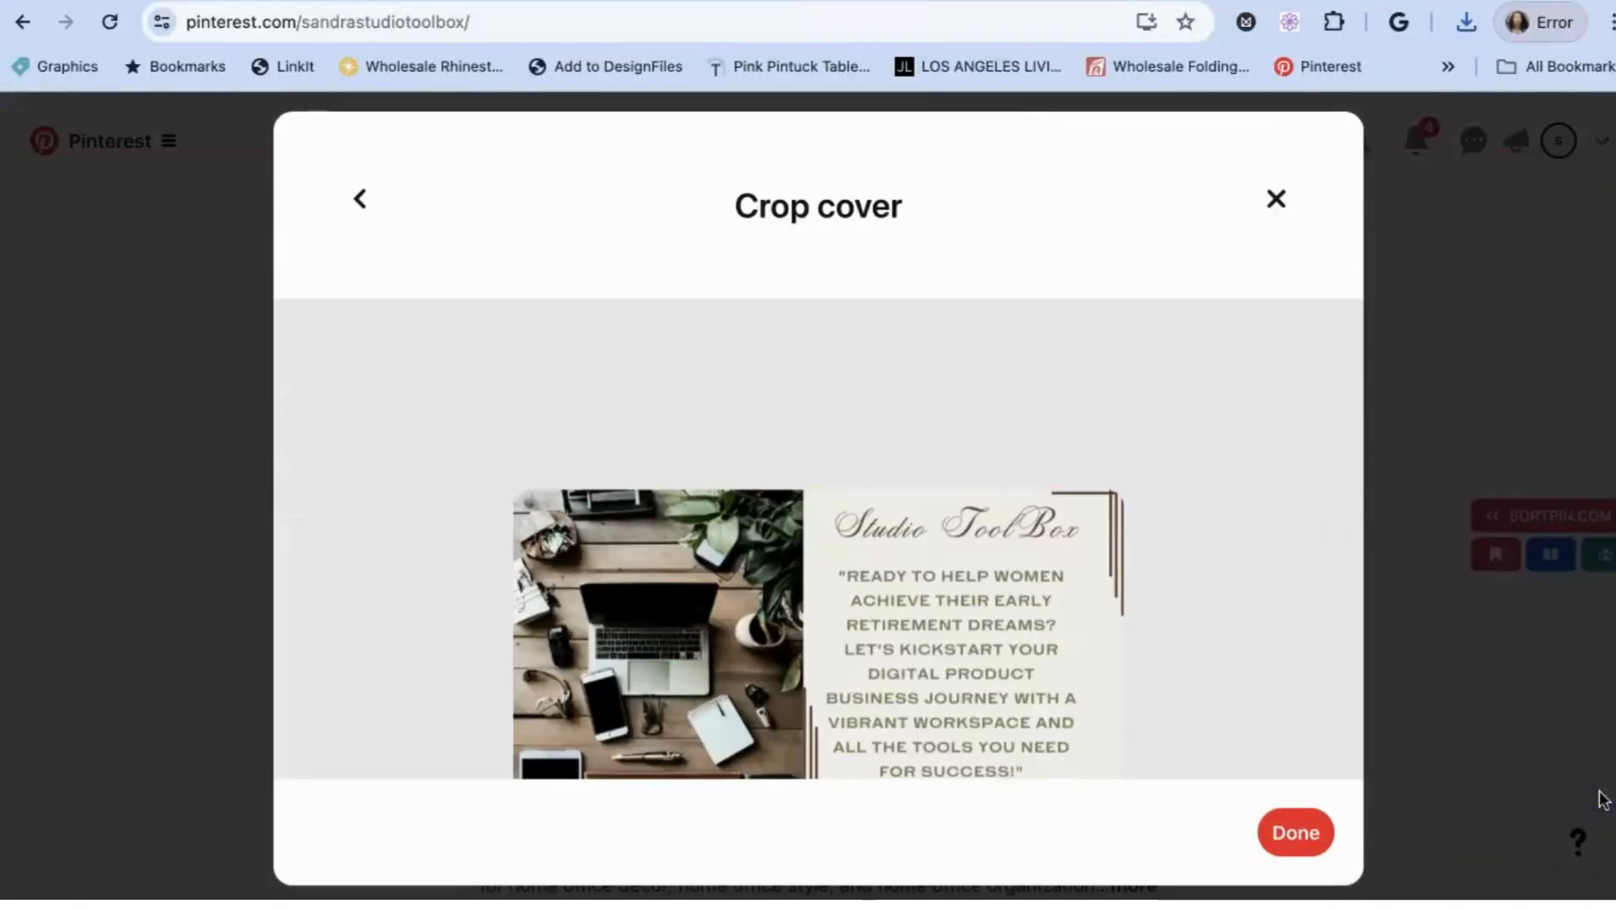
Adjust the cover image's position within the crop frame and save it as the profile cover
left_click_drag(884, 675, 878, 574)
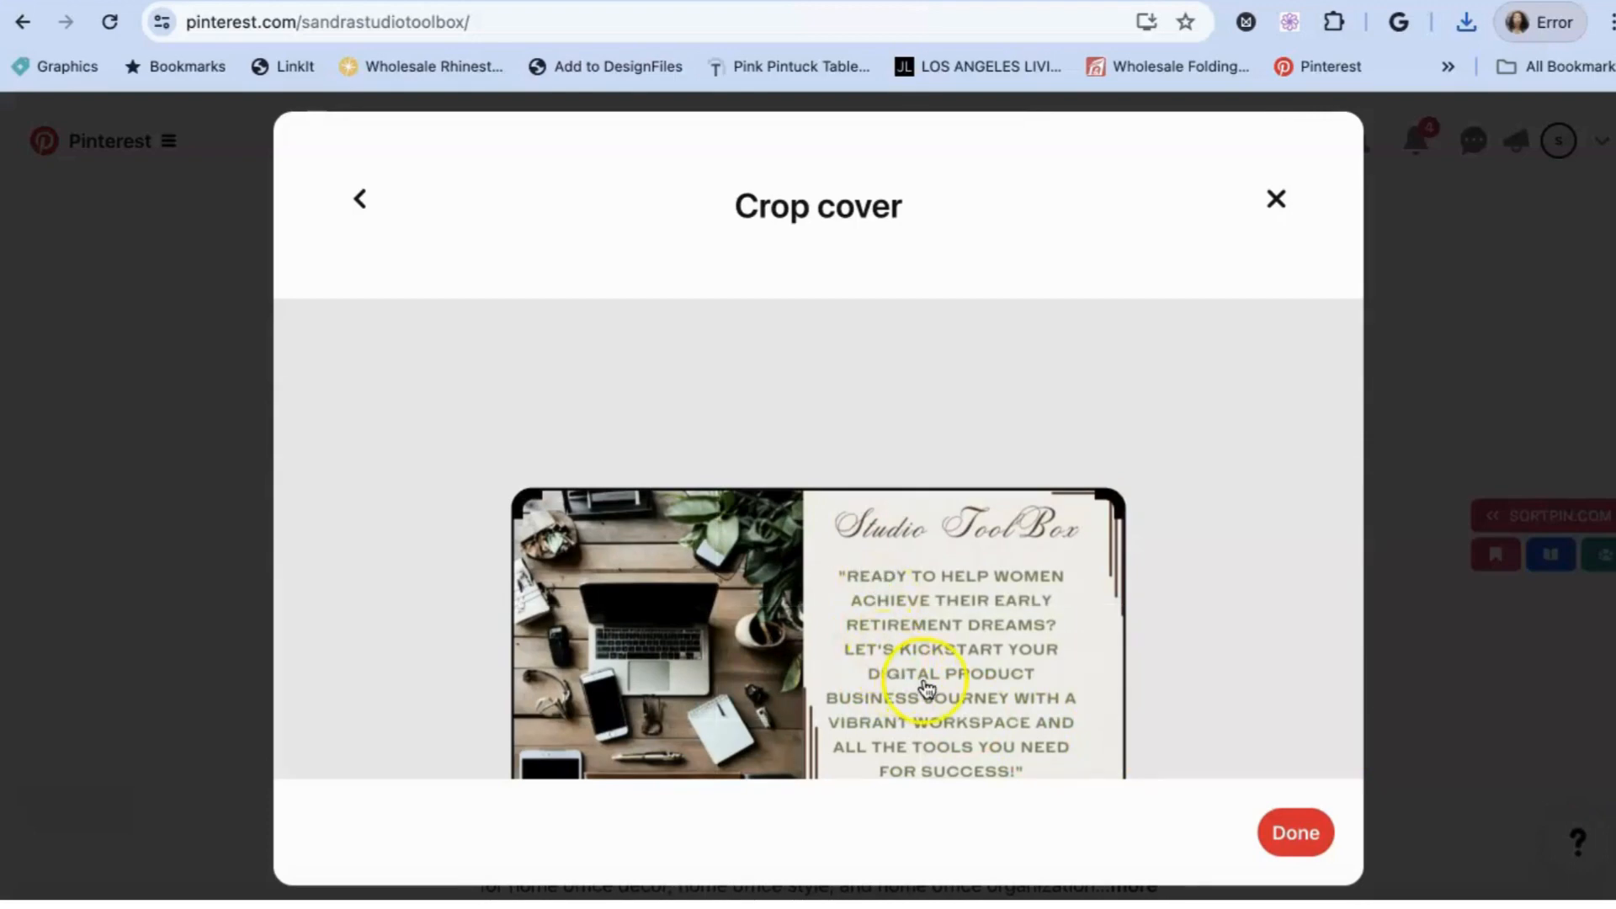
left_click(1298, 834)
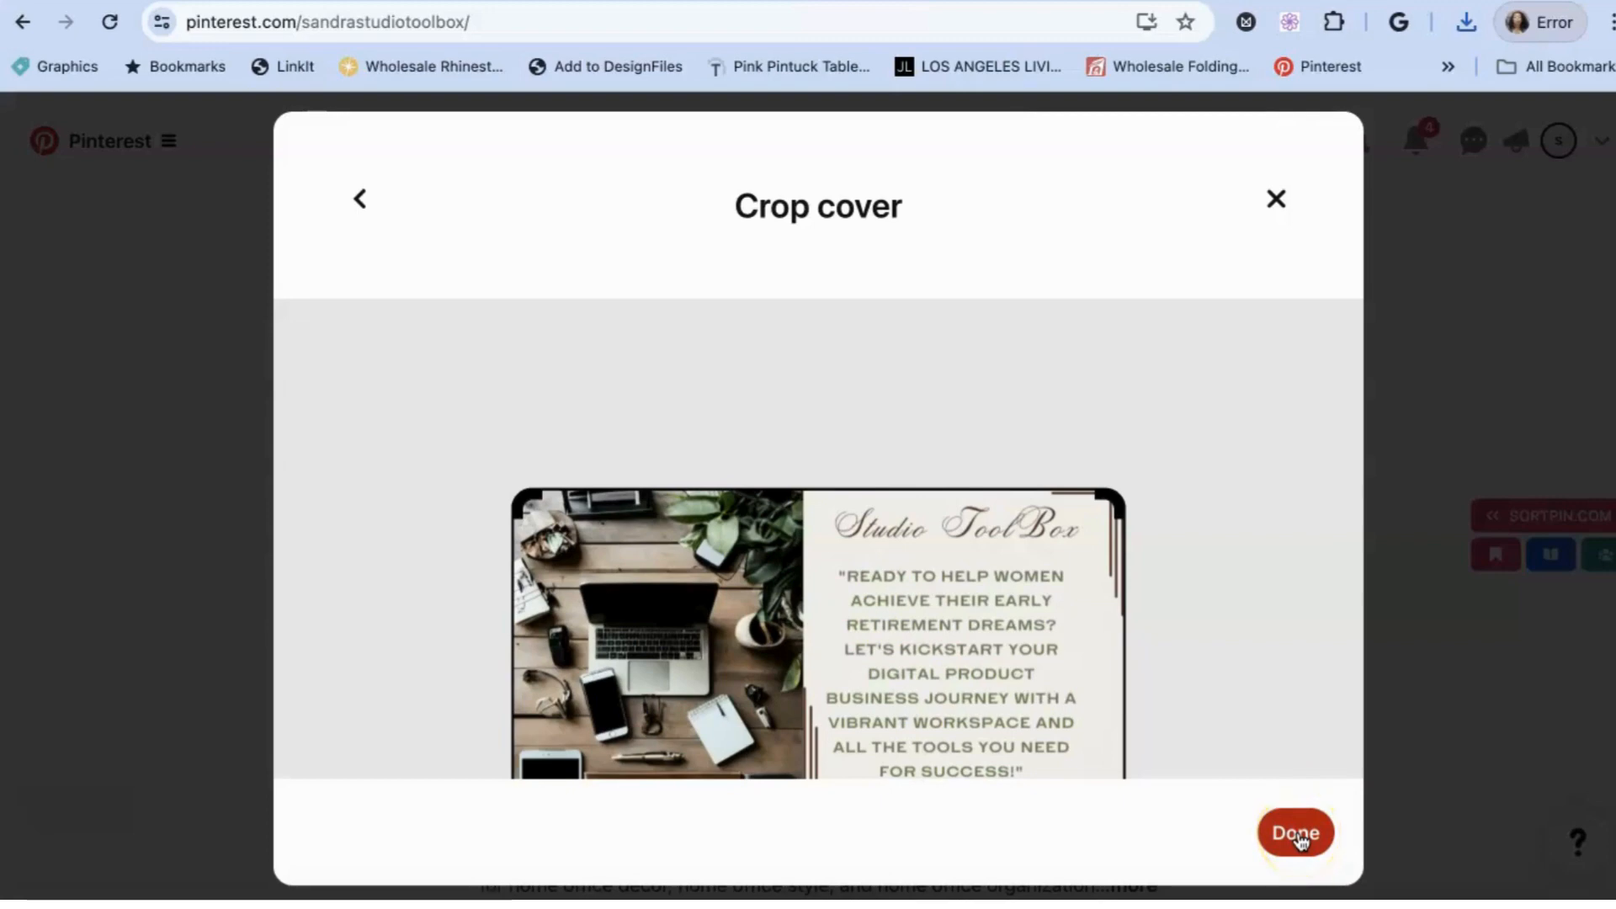
left_click(1299, 834)
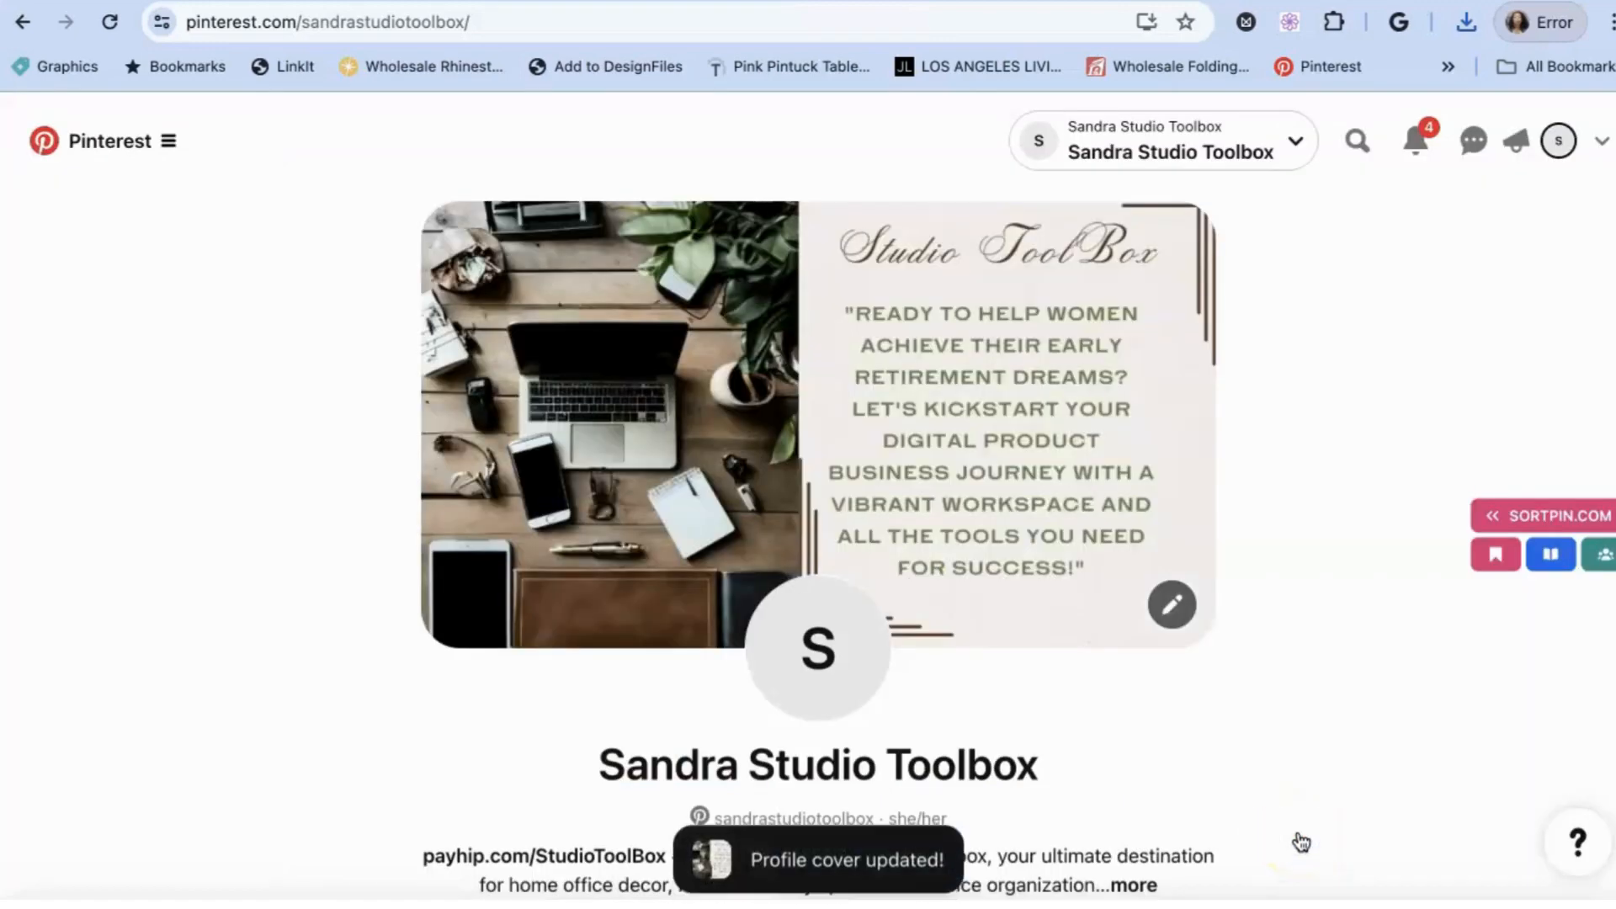